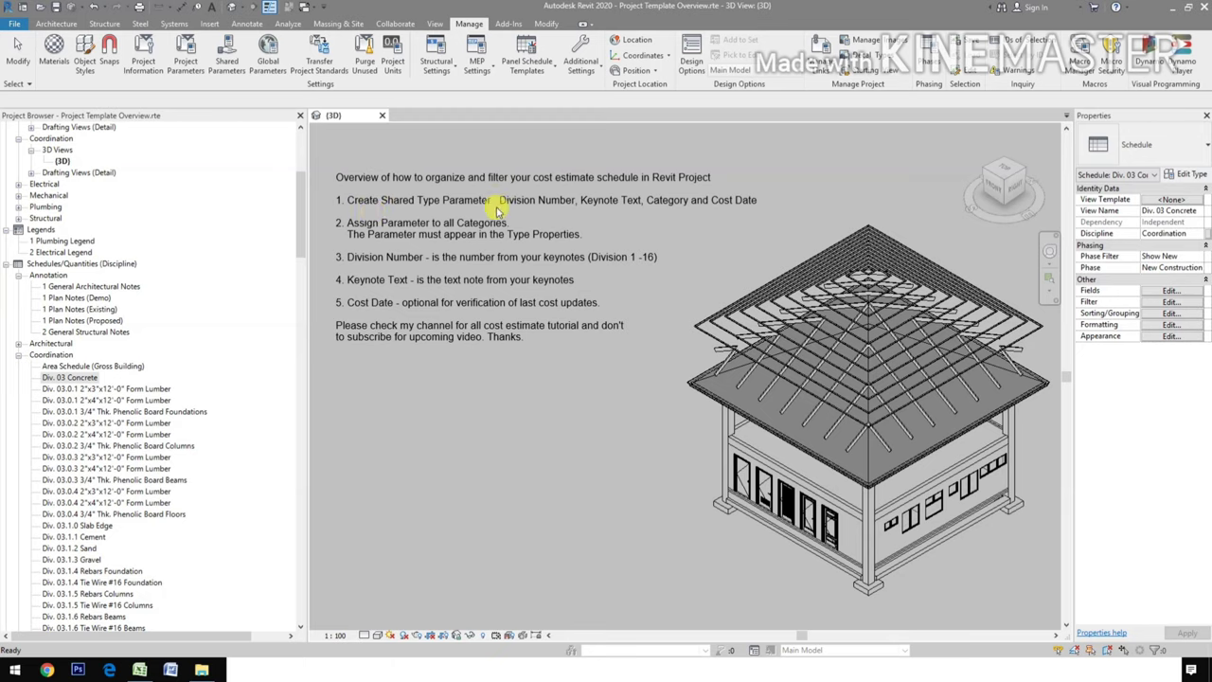
# Create a Division Number shared parameter of type Text in the Tutorial group
pyautogui.click(241, 75)
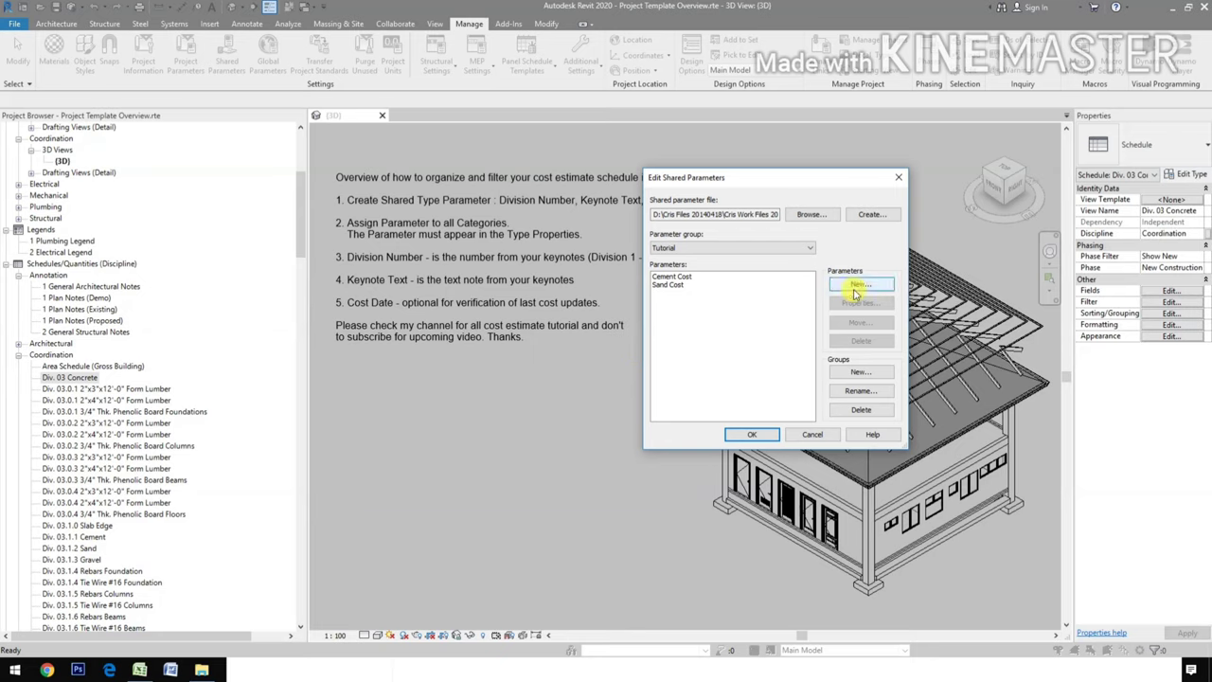
pyautogui.click(857, 286)
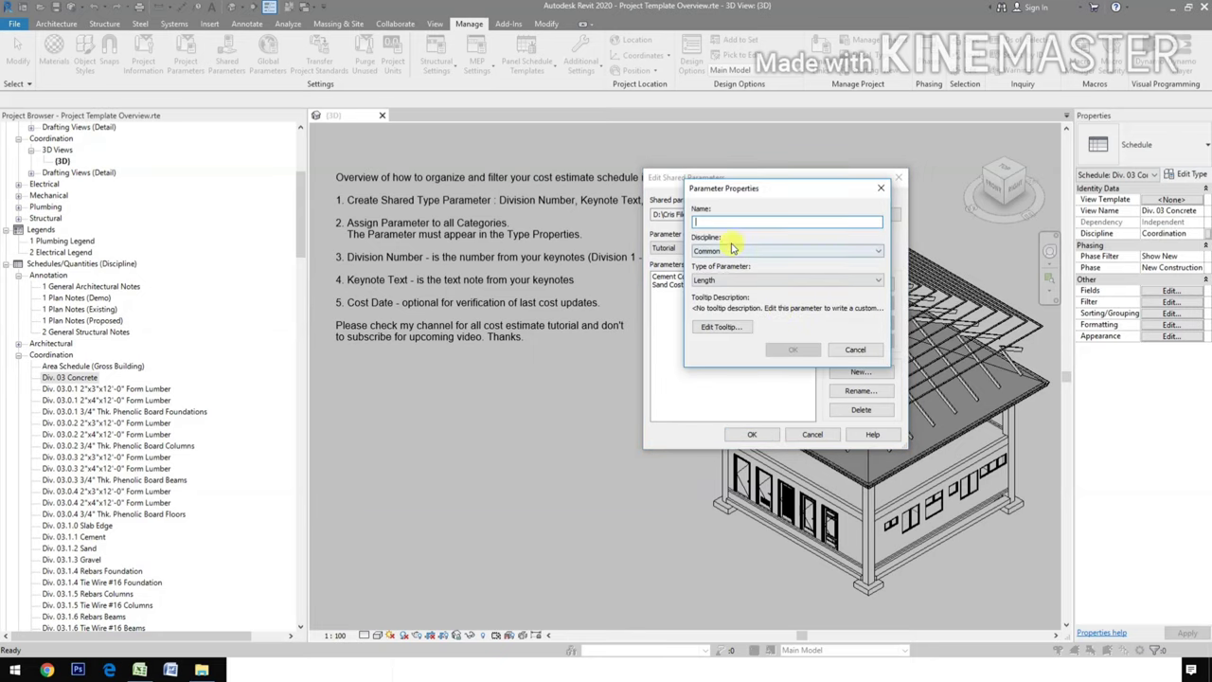
pyautogui.write('Dvision Number')
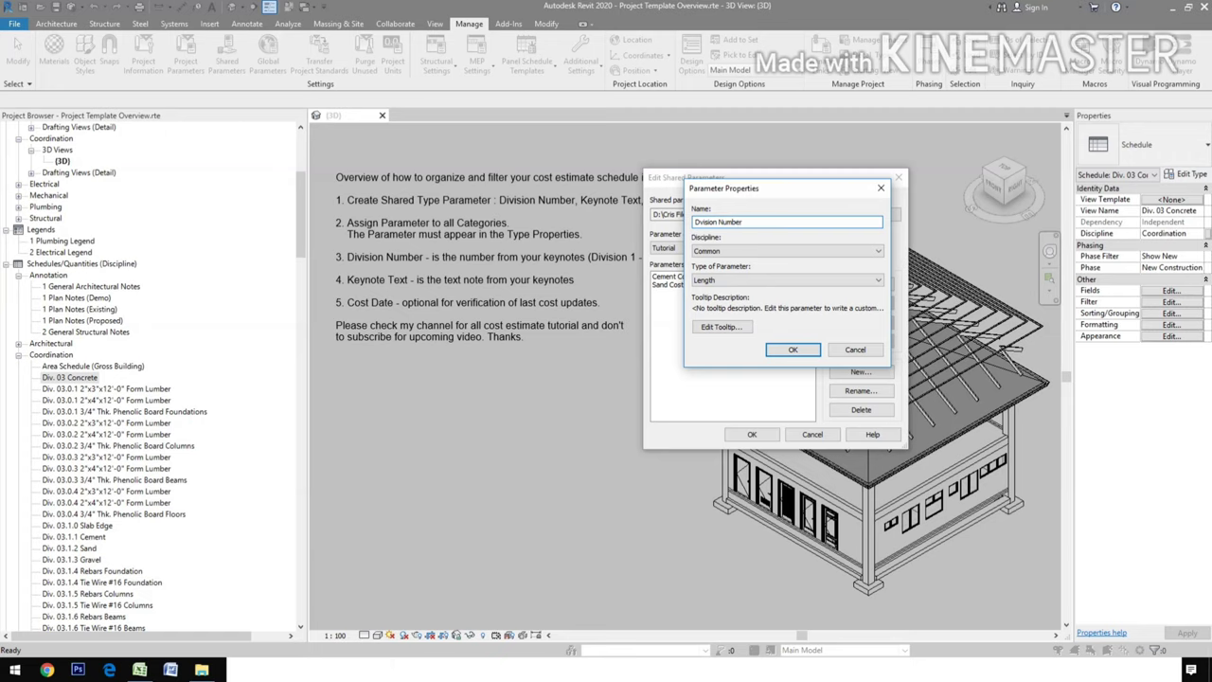
pyautogui.click(717, 280)
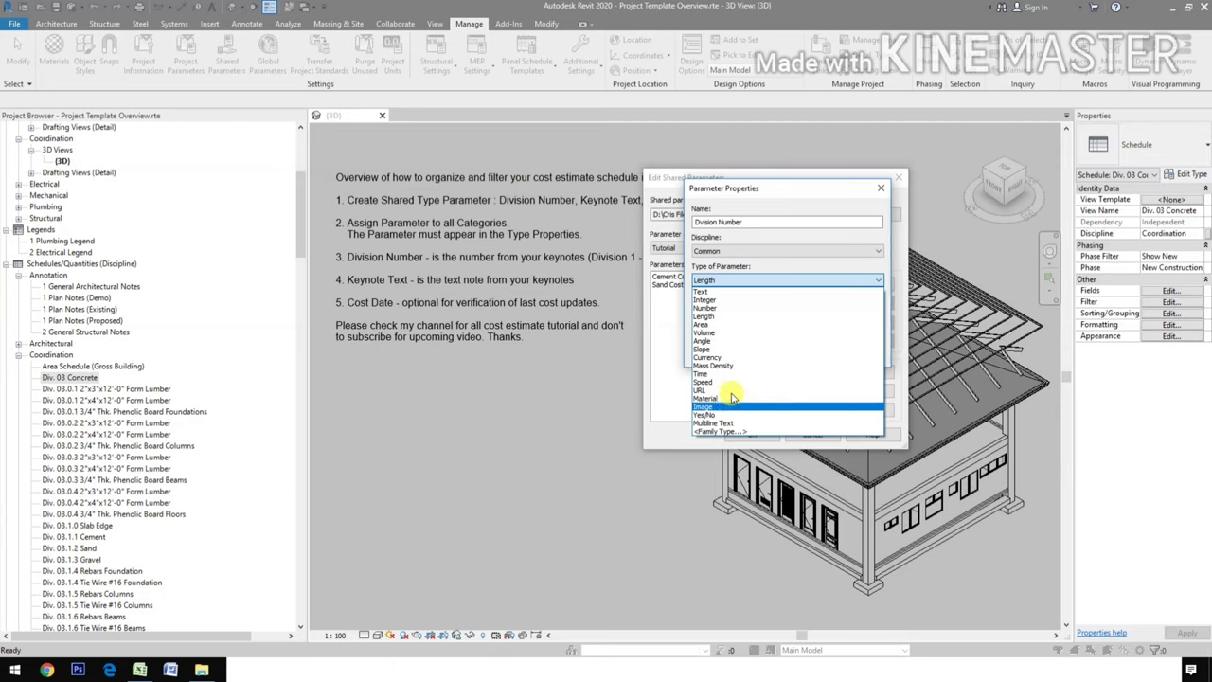
pyautogui.click(724, 292)
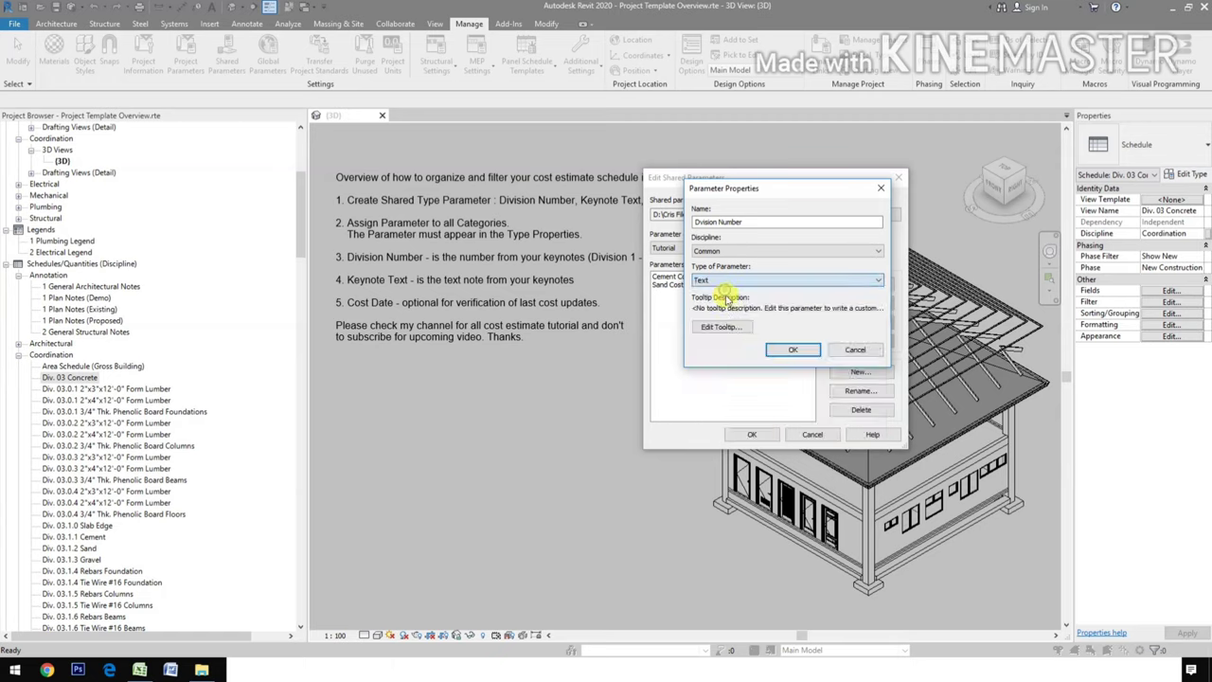
pyautogui.click(786, 350)
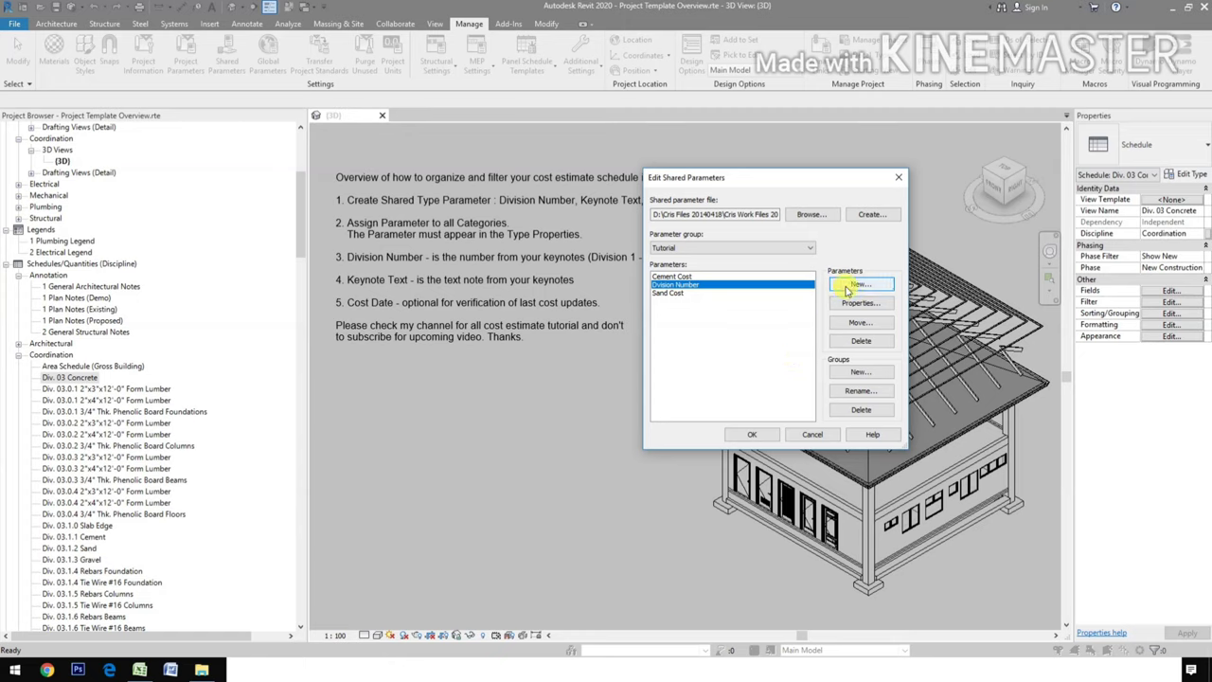
# Add a Keynote Text shared parameter, also of type Text
pyautogui.click(856, 285)
pyautogui.write('Keynote Text')
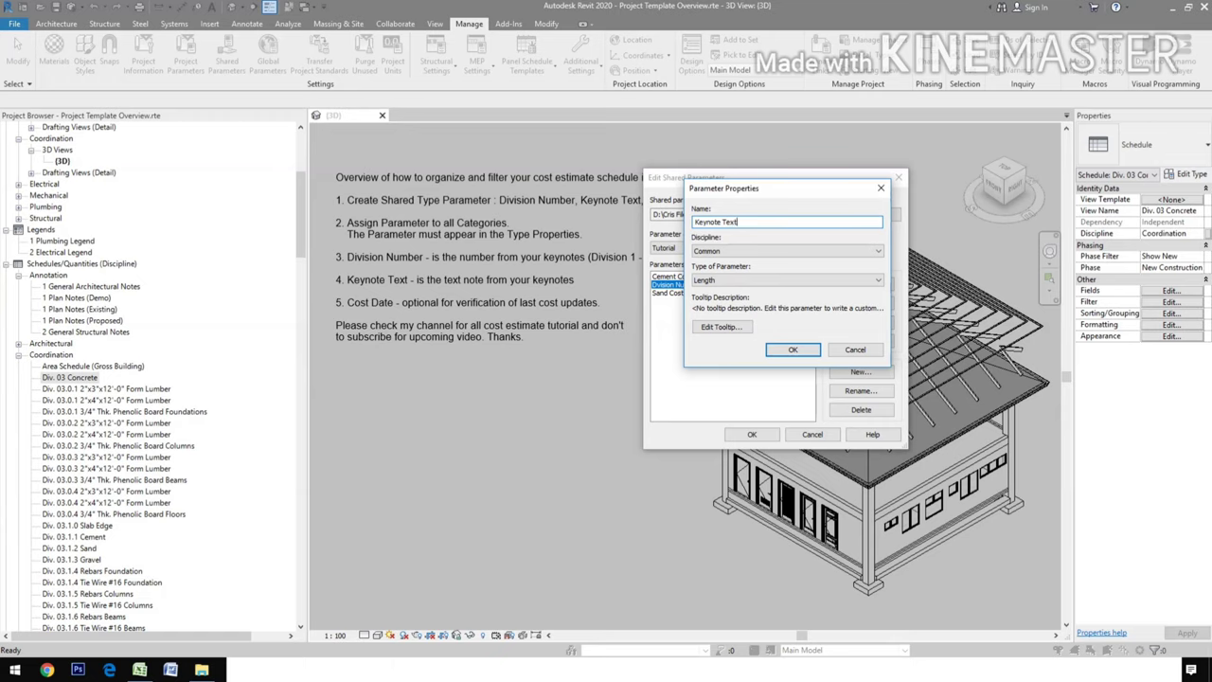
pyautogui.click(811, 280)
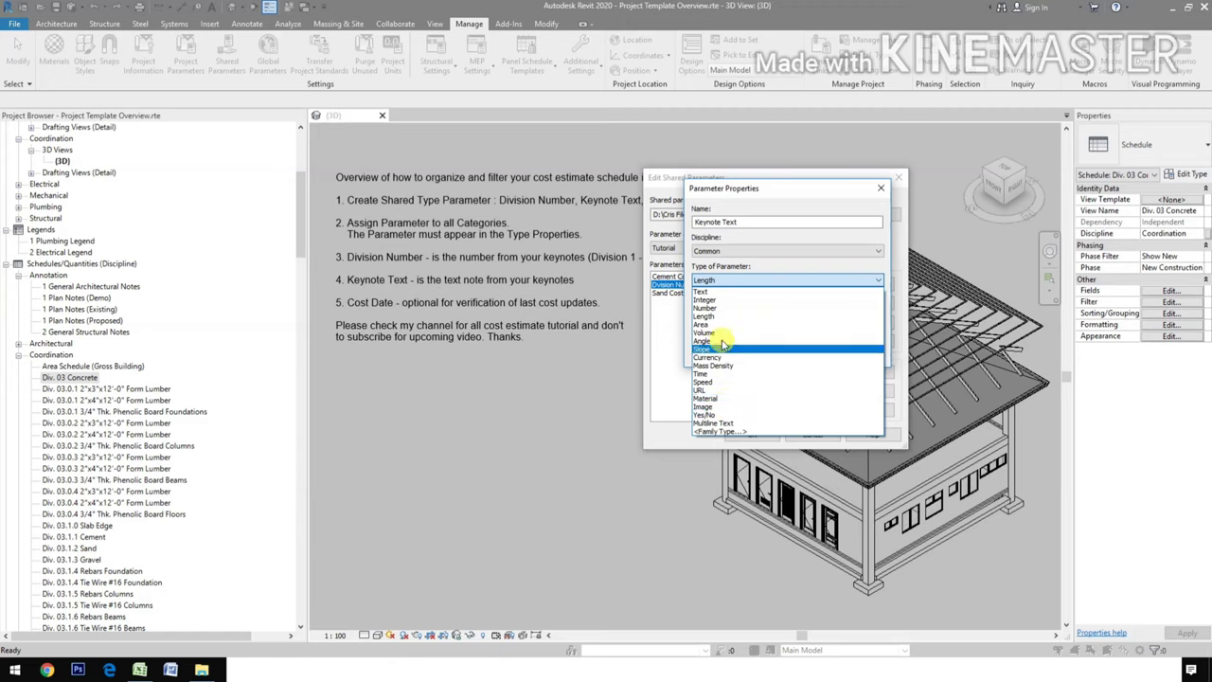
pyautogui.click(726, 291)
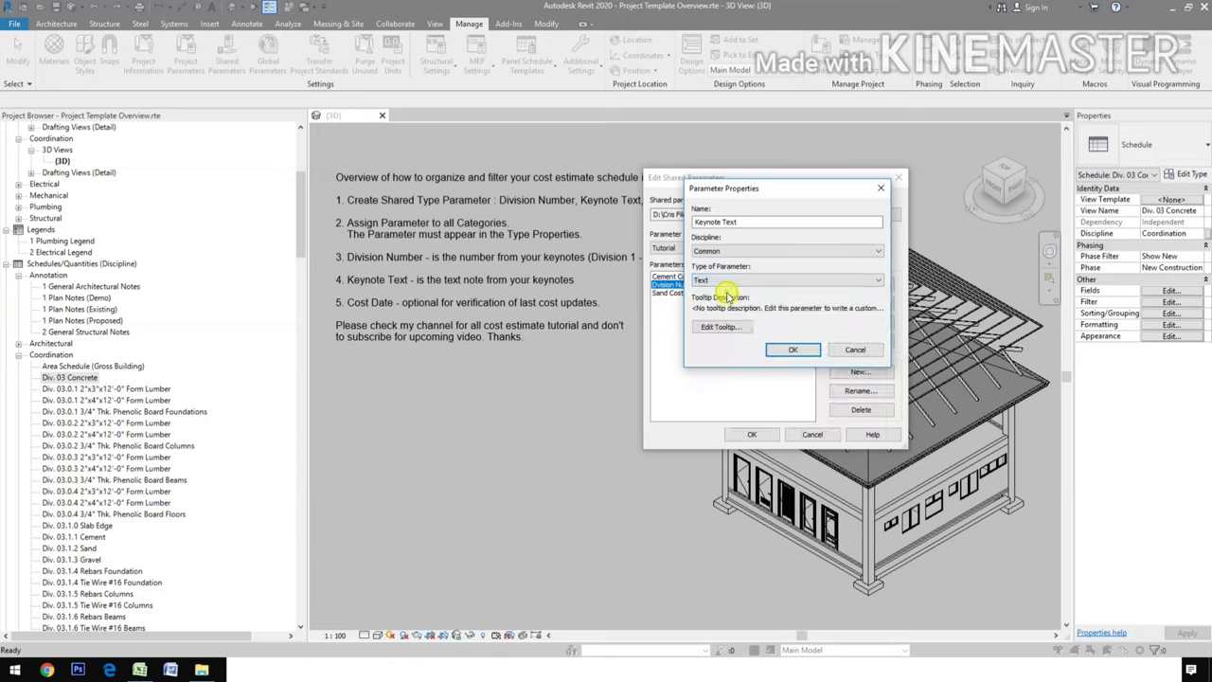
pyautogui.click(781, 350)
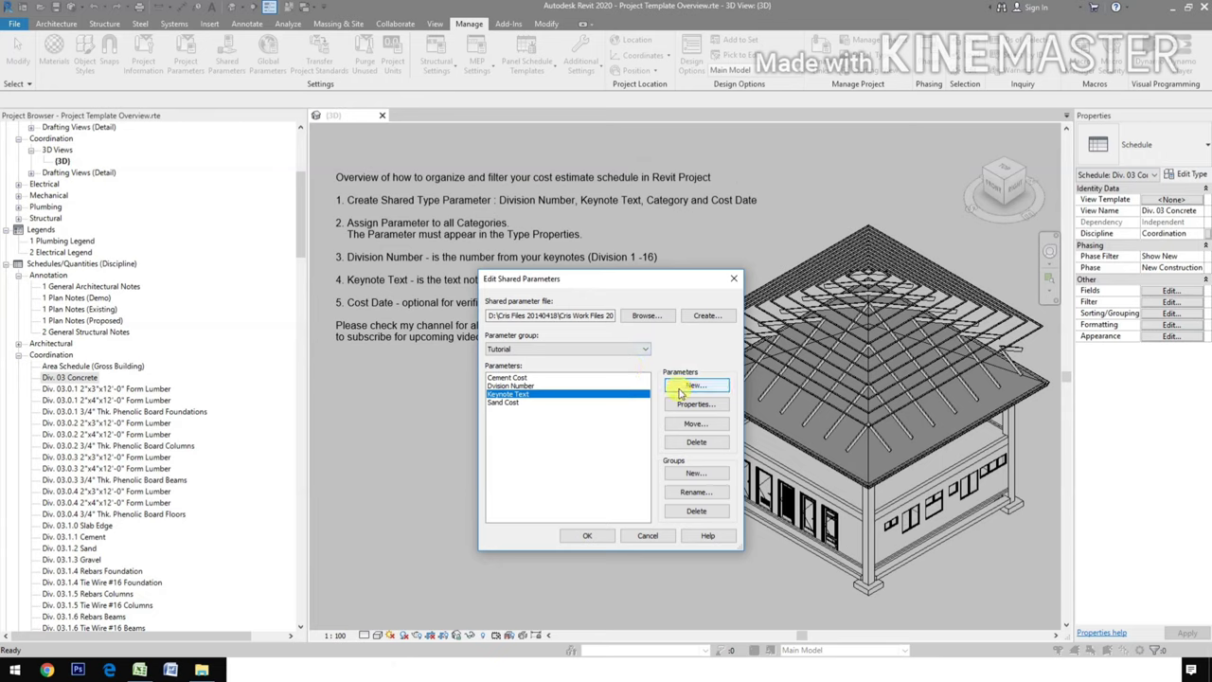
# Add a Text-type Cost Date shared parameter, then close the shared parameters editor
pyautogui.click(679, 388)
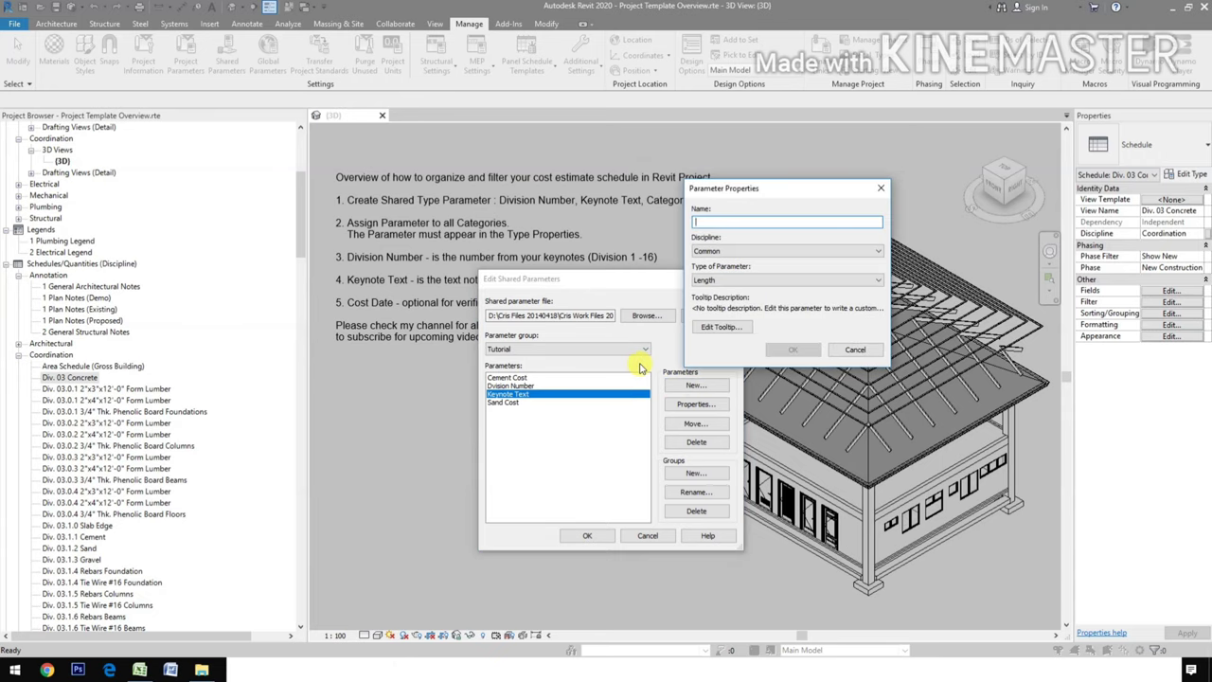
pyautogui.write('Cost Date')
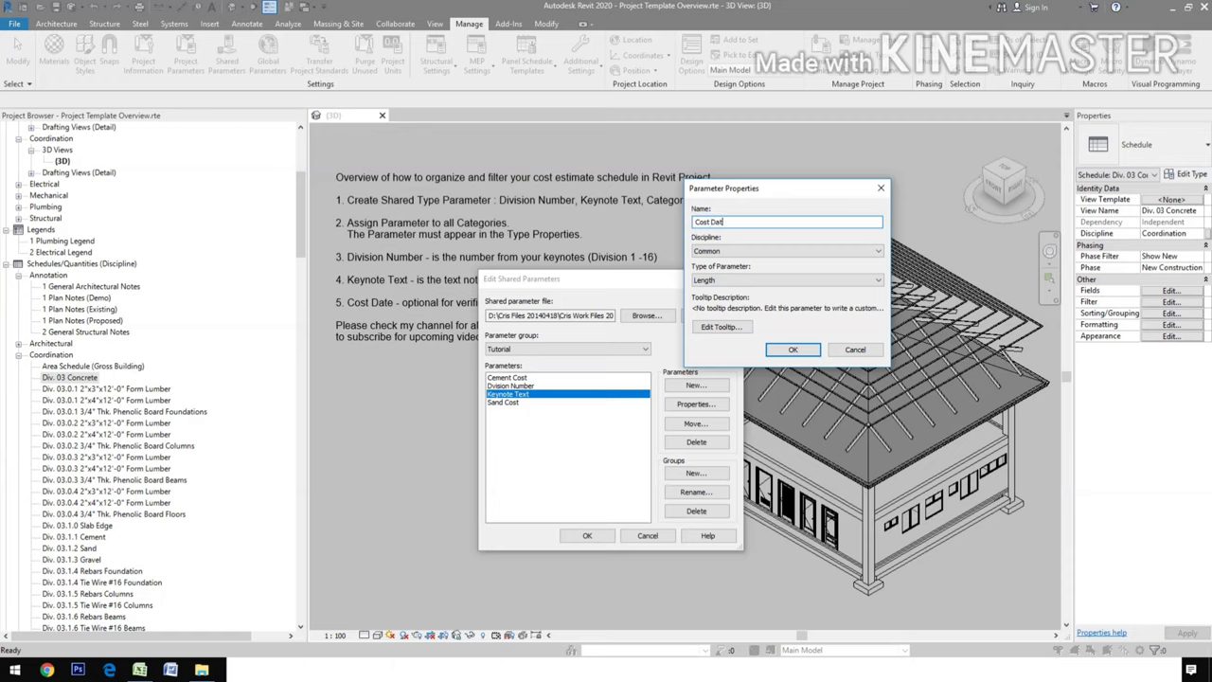
pyautogui.click(748, 283)
pyautogui.click(736, 291)
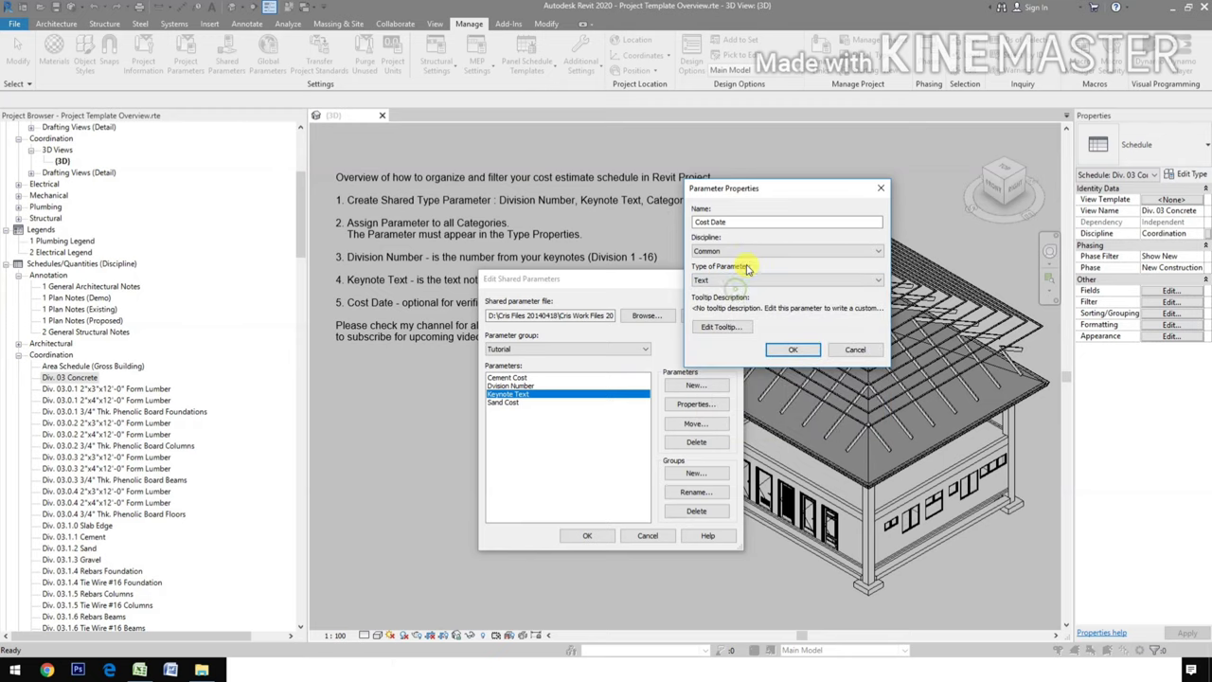
pyautogui.click(786, 350)
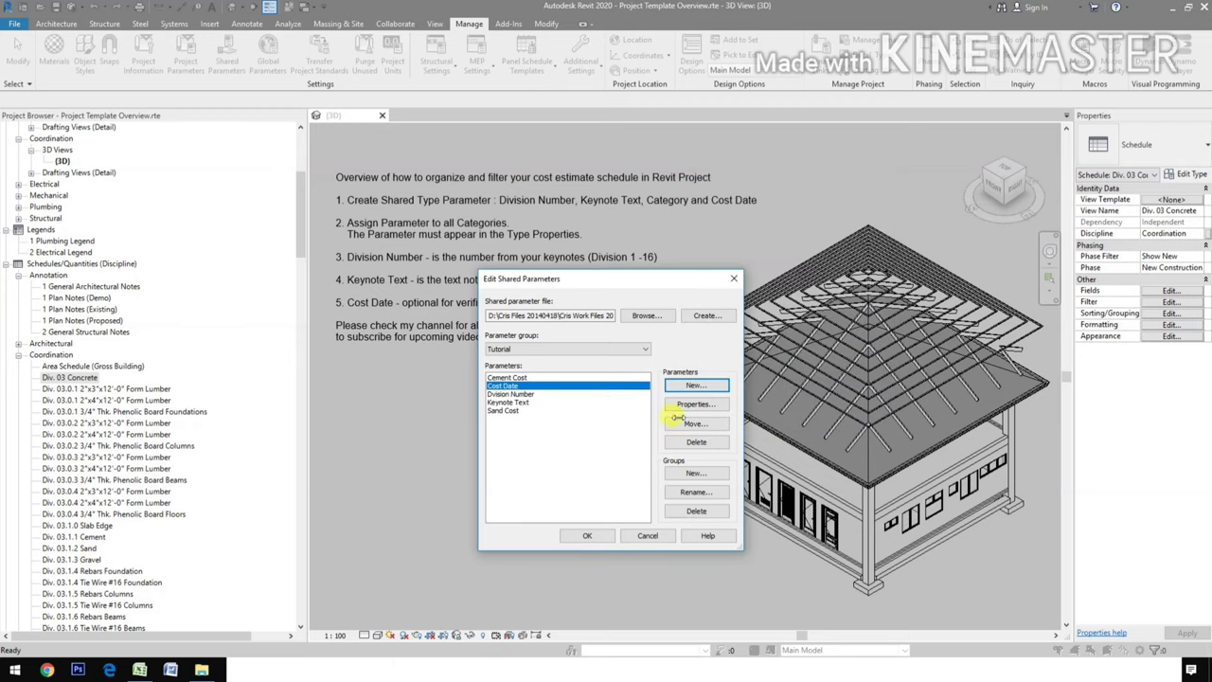
pyautogui.click(589, 536)
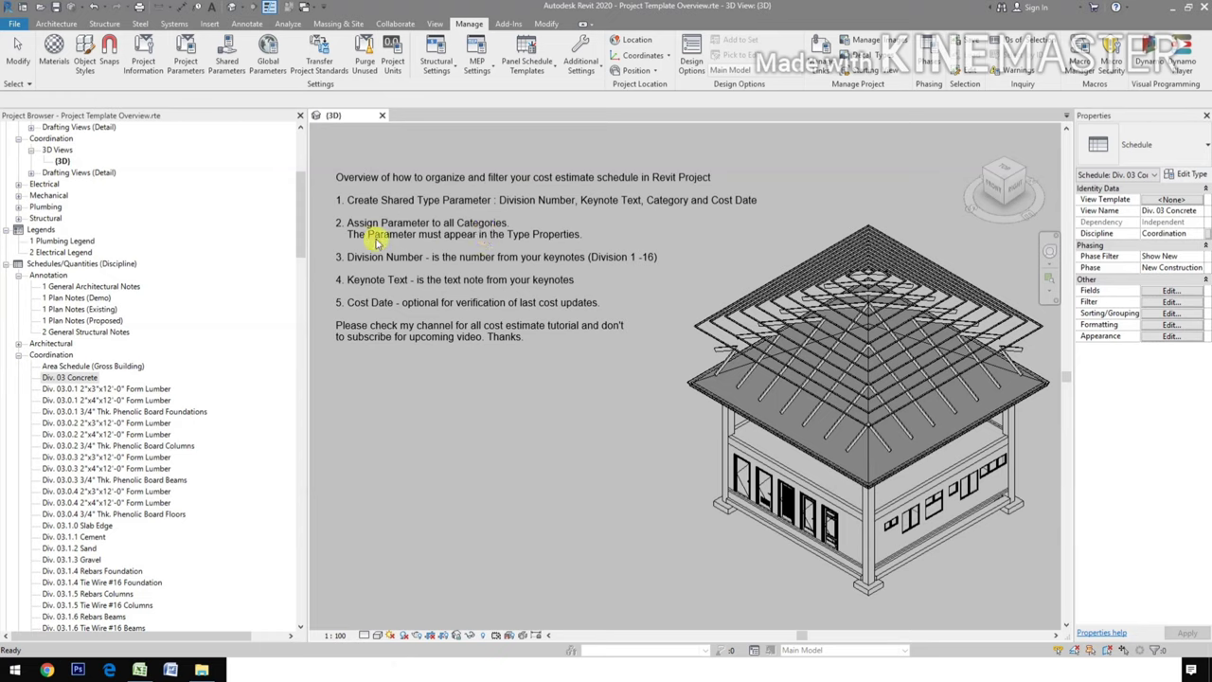
# Open the Project Parameters list and scroll down to the shared parameters
pyautogui.click(525, 478)
pyautogui.click(527, 446)
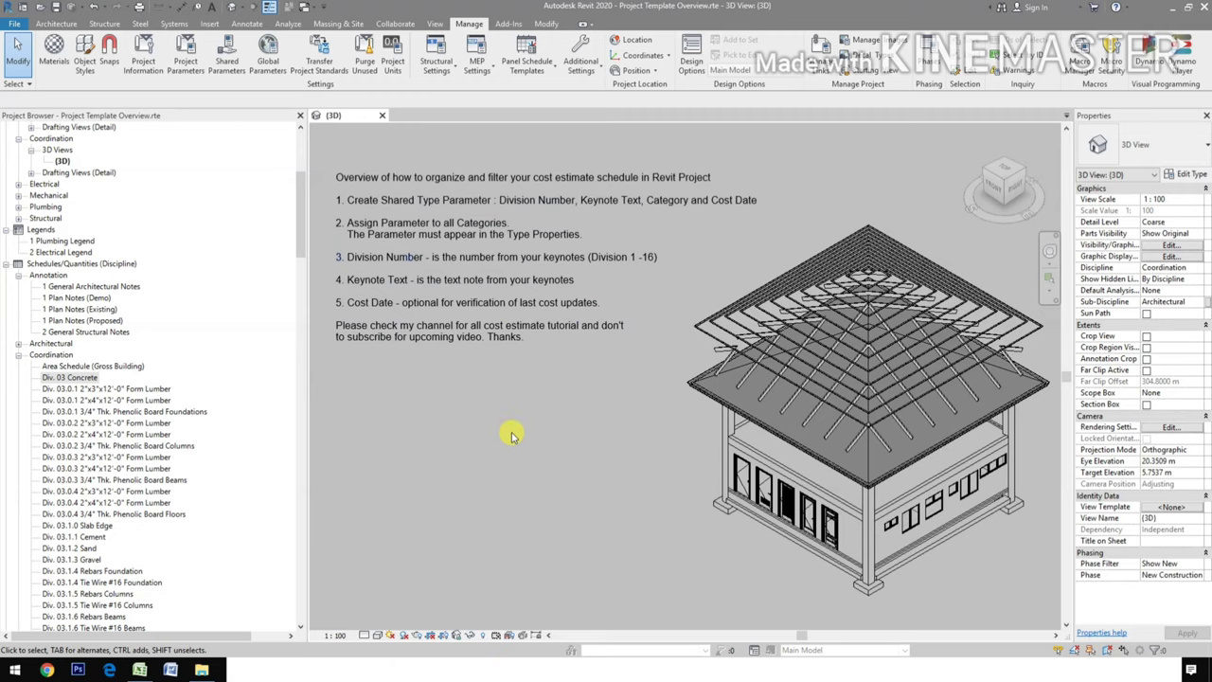
pyautogui.click(190, 70)
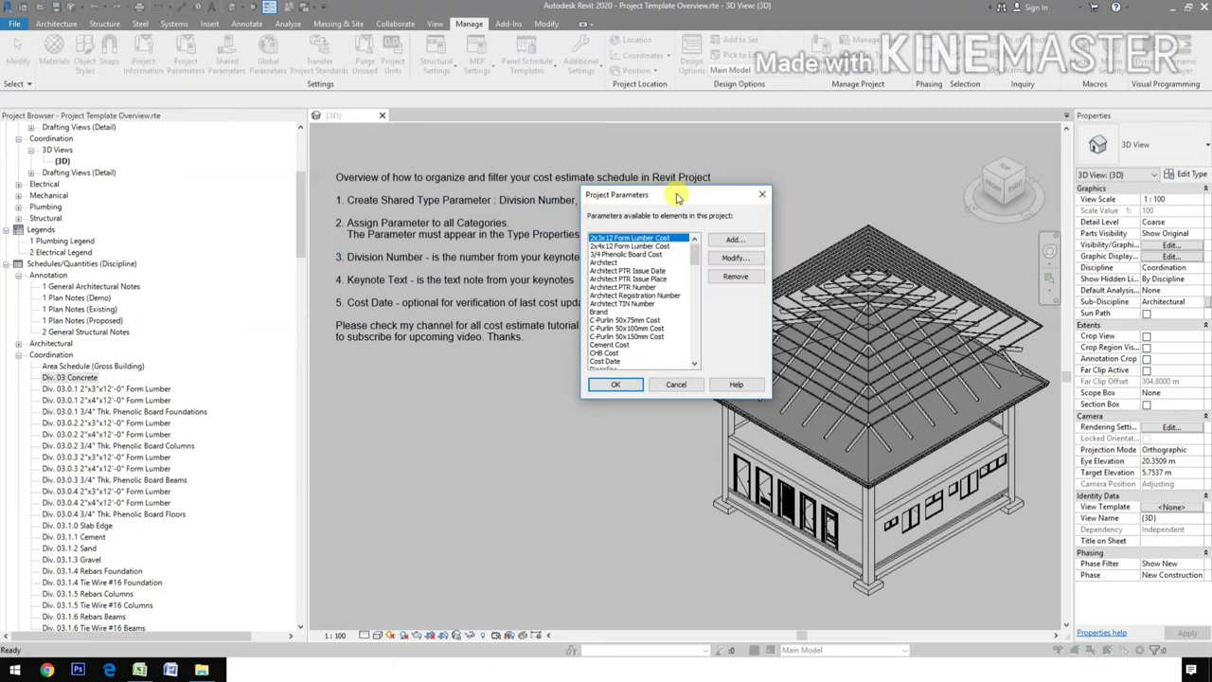
pyautogui.moveTo(677, 194); pyautogui.dragTo(639, 311)
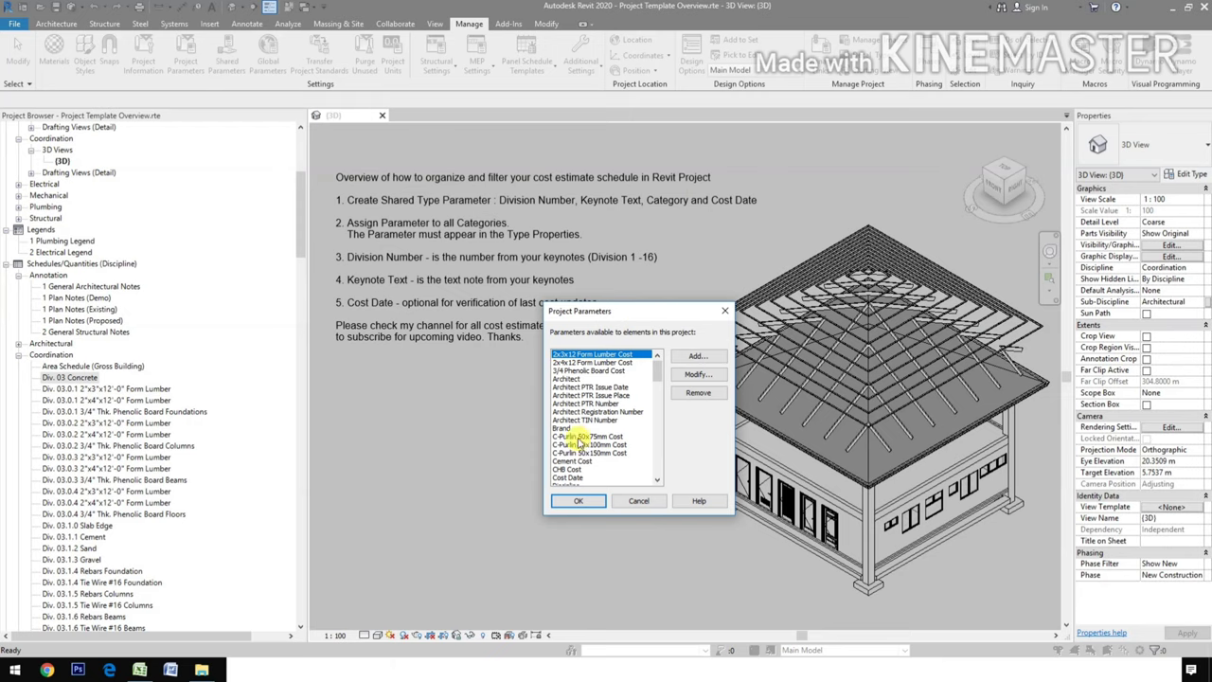
pyautogui.scroll(-1, 579, 441)
pyautogui.scroll(-1, 579, 441)
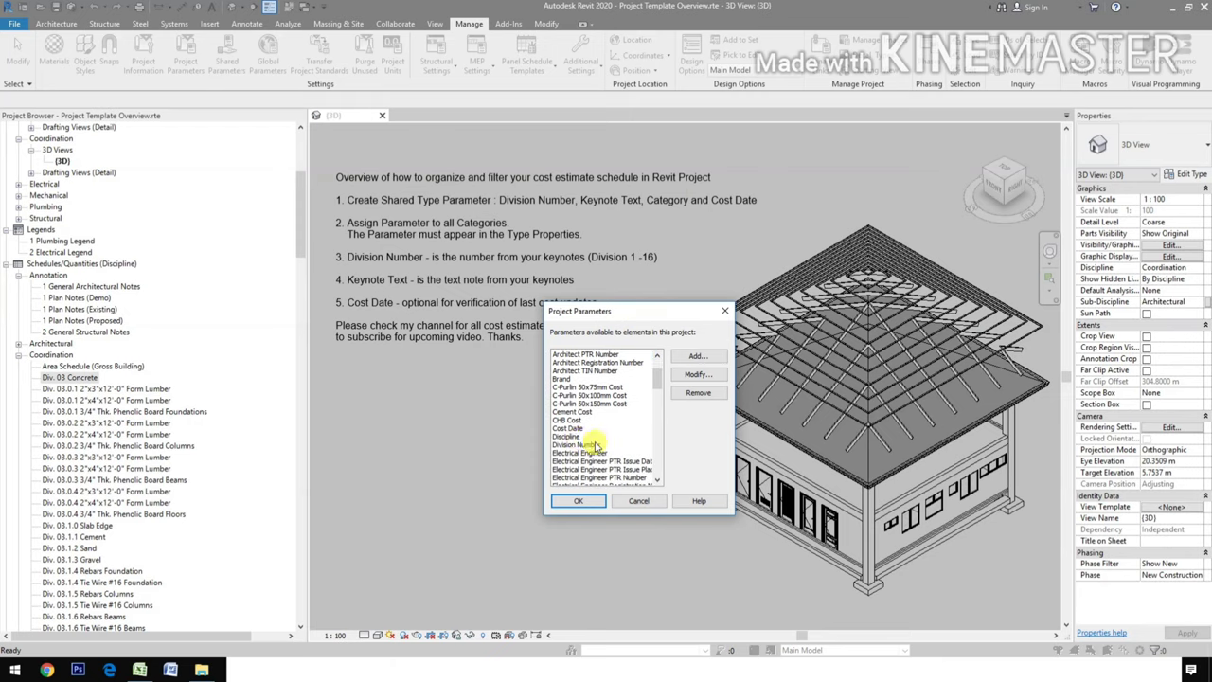
# Review Division Number's properties: shared Text type parameter under Identity Data, all categories checked
pyautogui.click(583, 444)
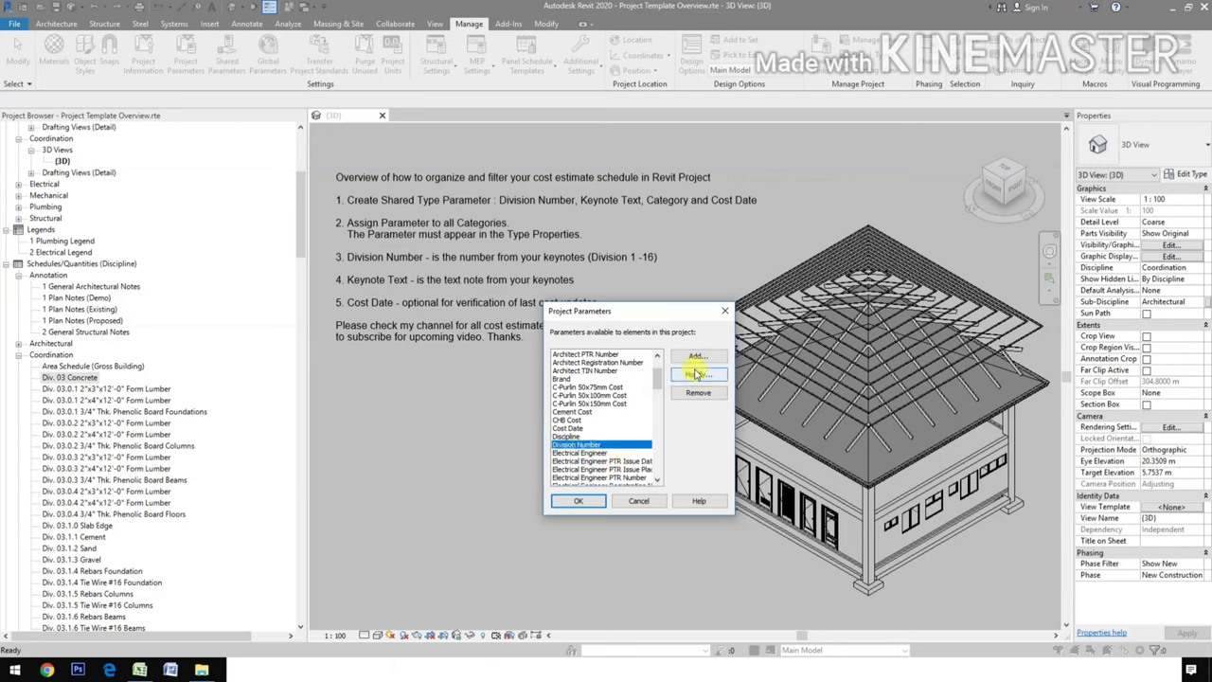
pyautogui.click(696, 375)
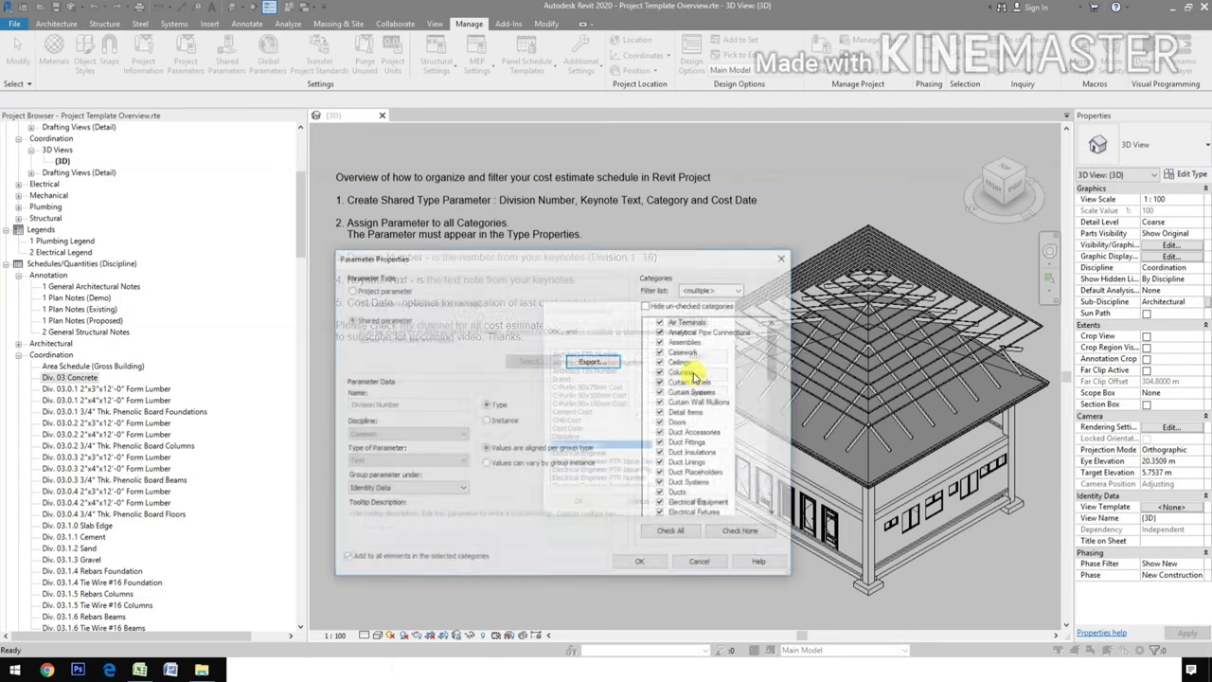
pyautogui.moveTo(597, 257); pyautogui.dragTo(710, 195)
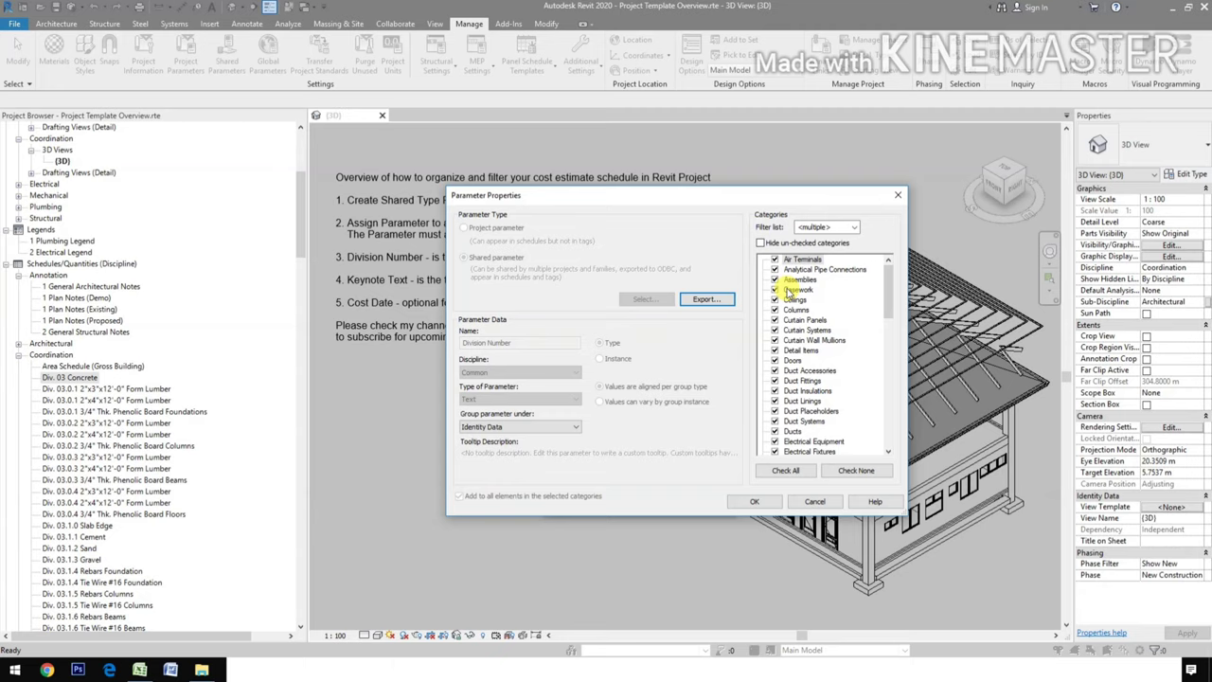
pyautogui.moveTo(887, 286); pyautogui.dragTo(900, 419)
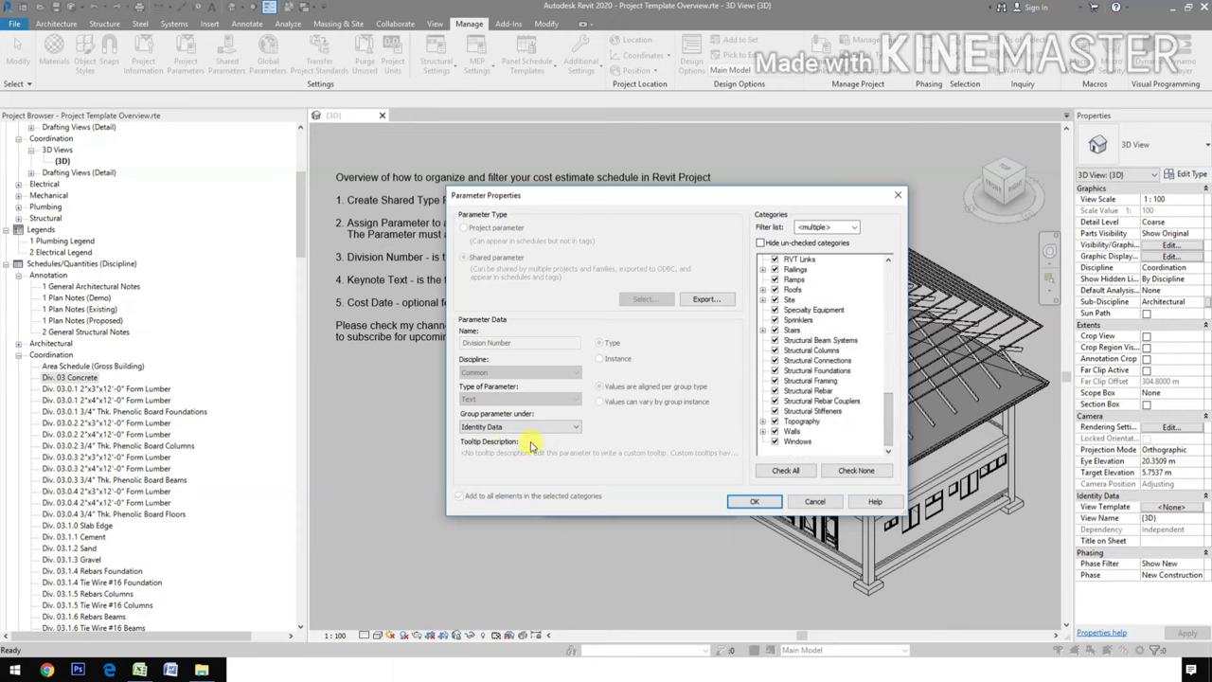
pyautogui.click(816, 501)
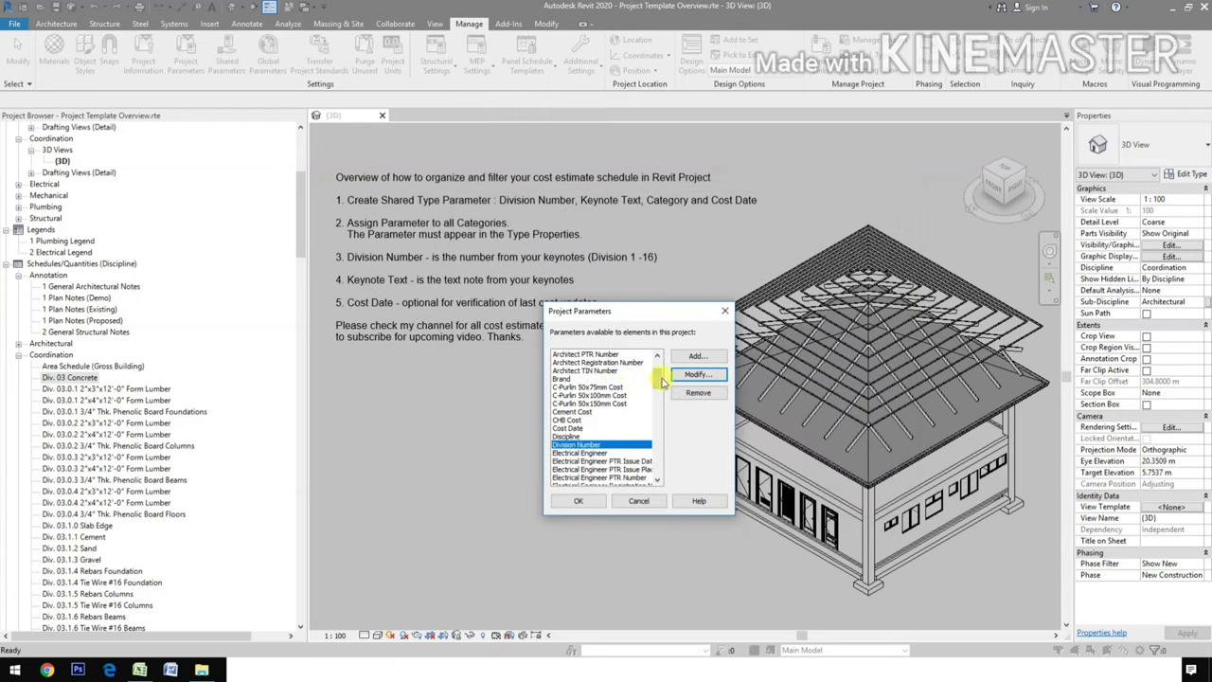
# Check Keynote Text's categories and properties, then close it and the Project Parameters list
pyautogui.moveTo(660, 380); pyautogui.dragTo(665, 416)
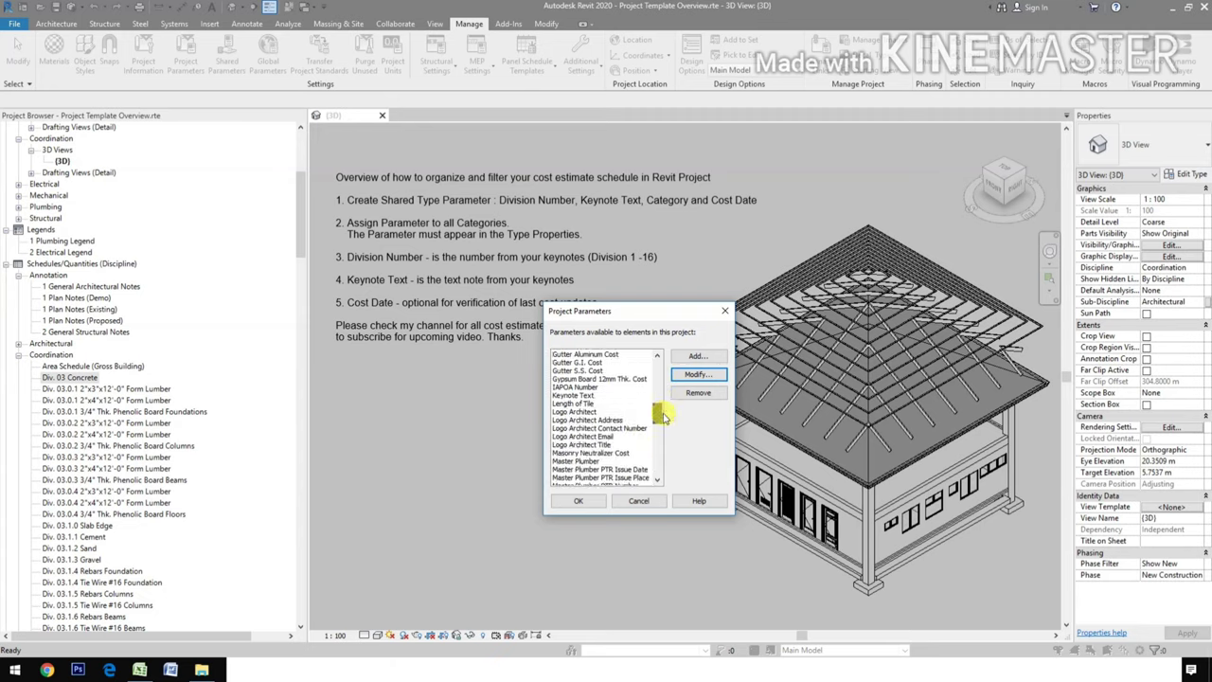
pyautogui.click(573, 394)
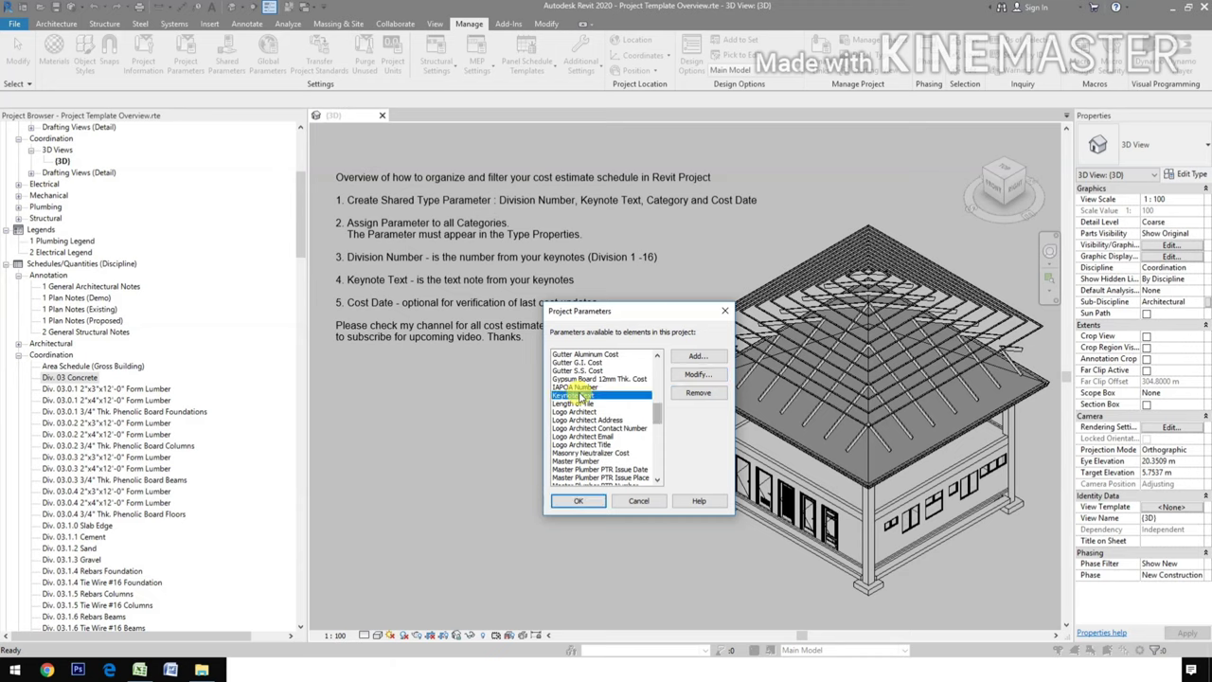
pyautogui.click(694, 375)
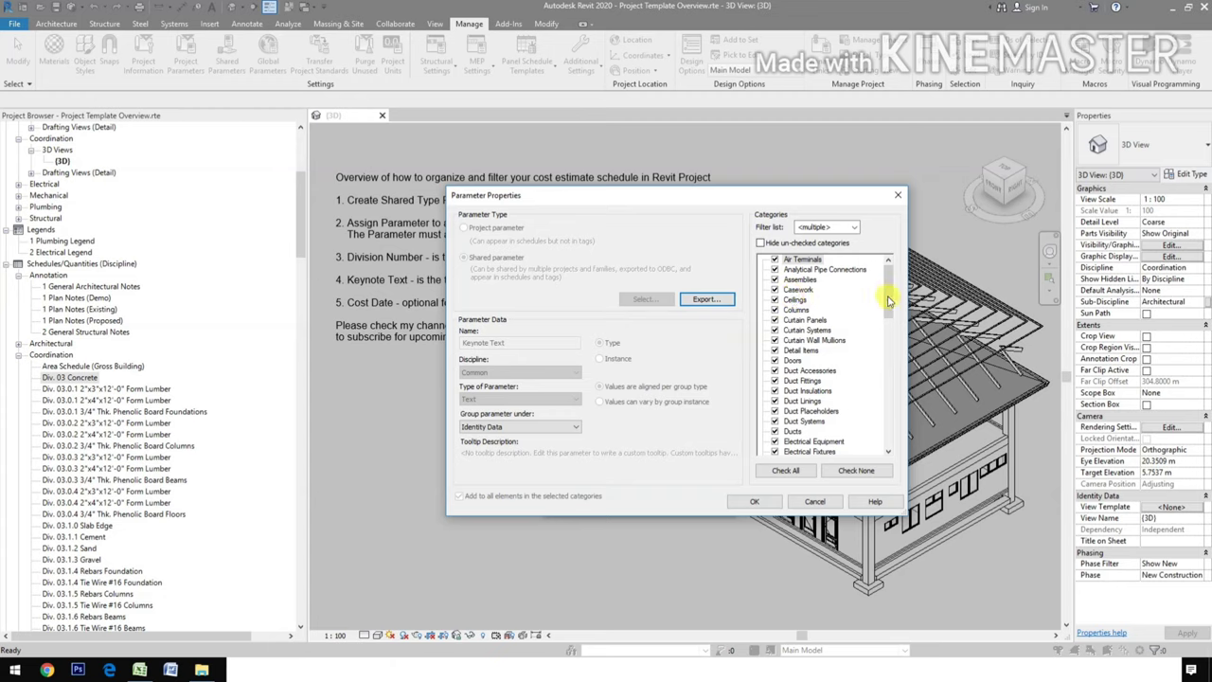
pyautogui.moveTo(890, 289); pyautogui.dragTo(890, 405)
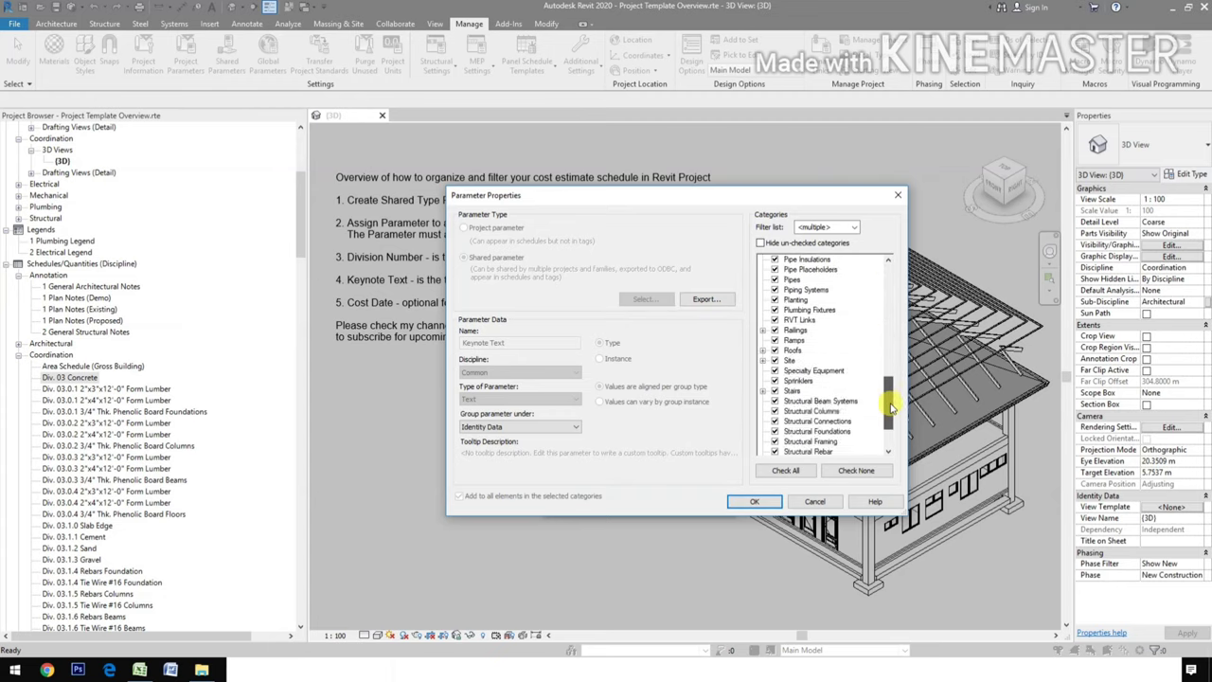
pyautogui.click(897, 195)
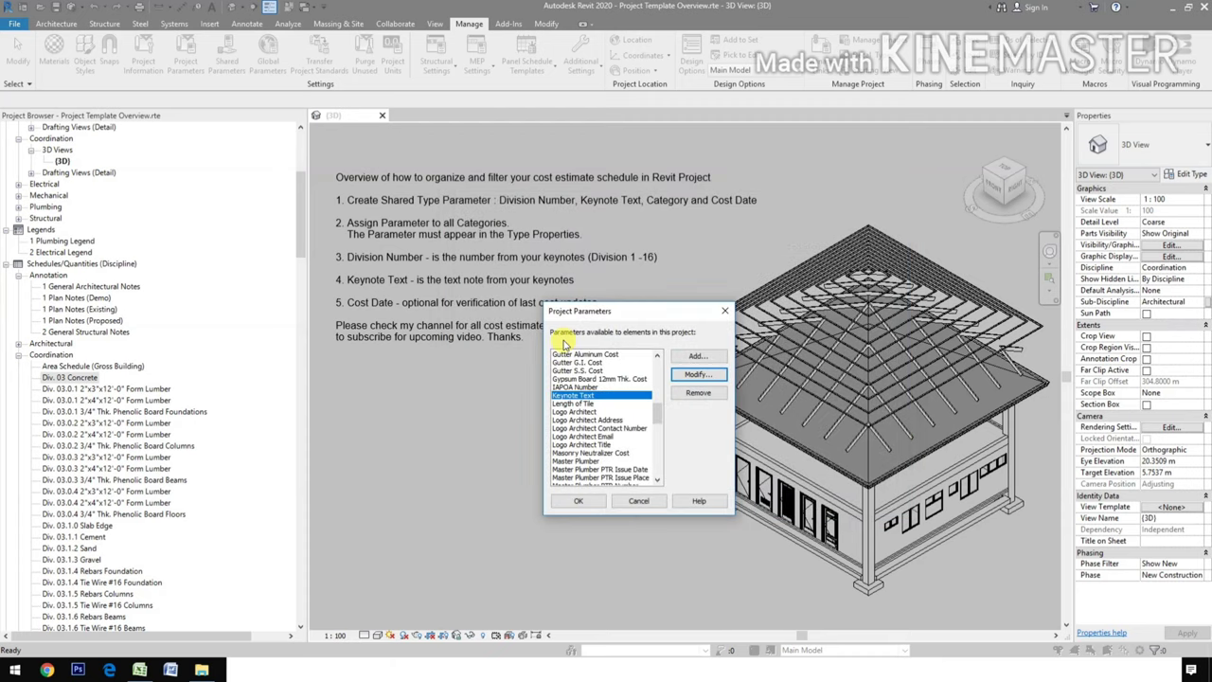
pyautogui.click(724, 310)
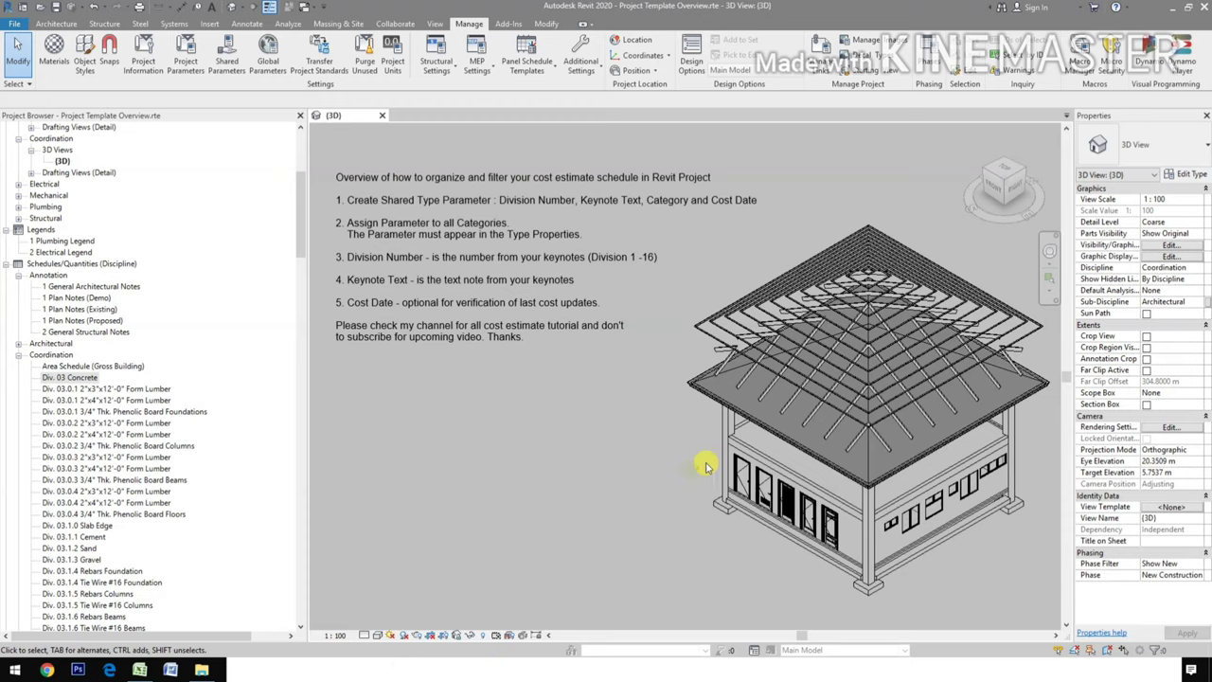
pyautogui.click(726, 429)
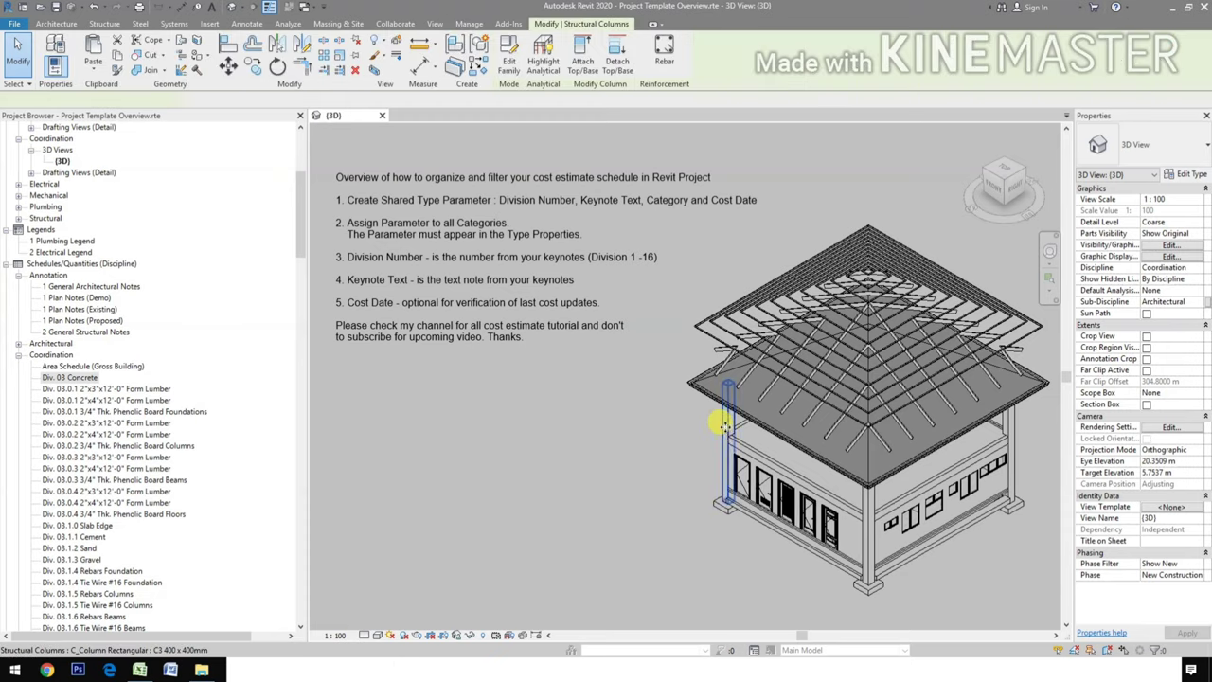
pyautogui.click(1191, 180)
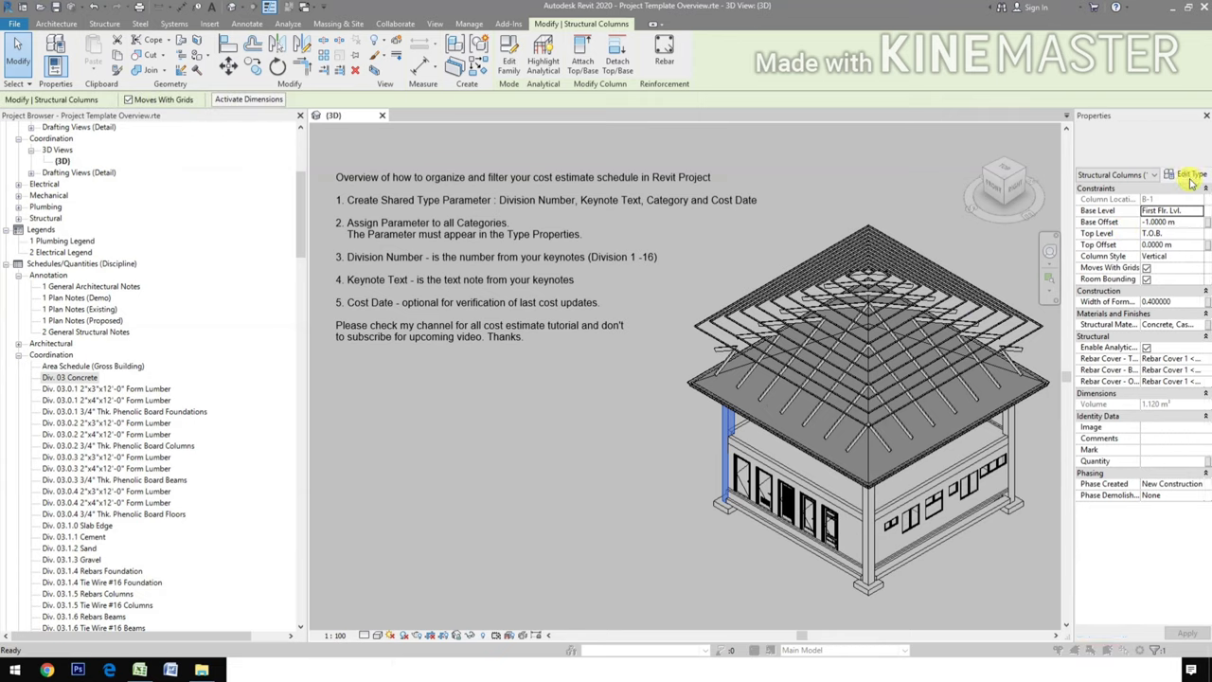
pyautogui.moveTo(929, 303)
pyautogui.mouseDown()
pyautogui.moveTo(951, 376)
pyautogui.moveTo(954, 353)
pyautogui.mouseUp()
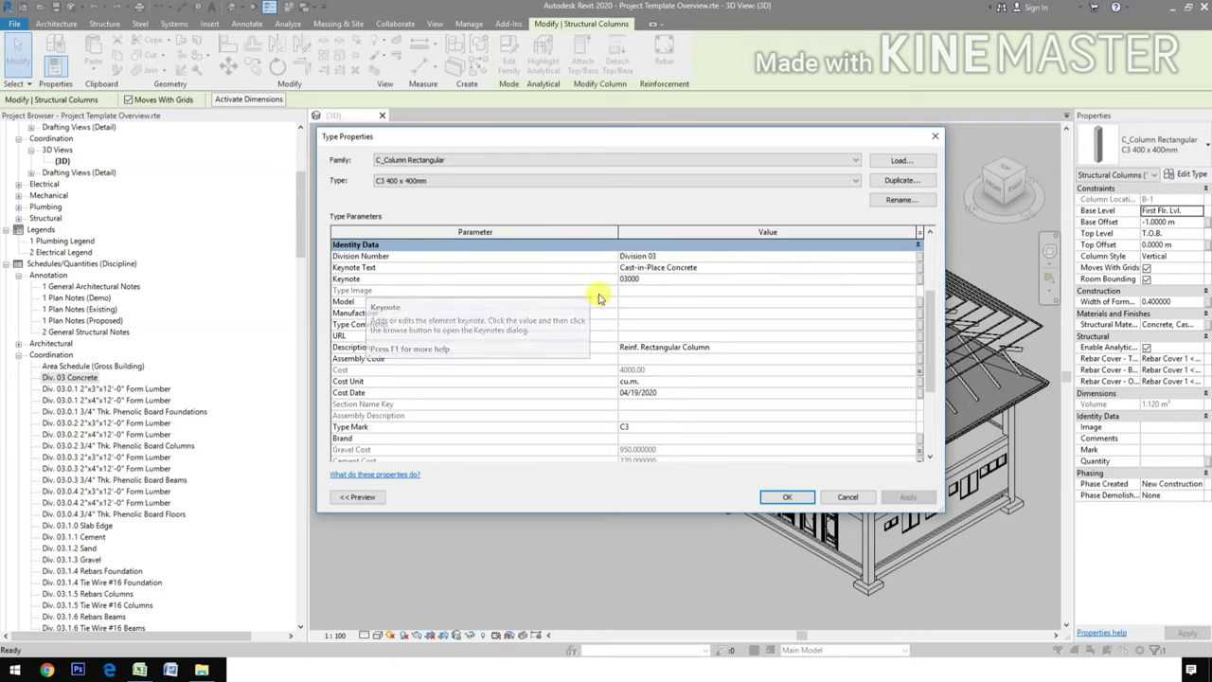
pyautogui.click(914, 279)
pyautogui.click(914, 281)
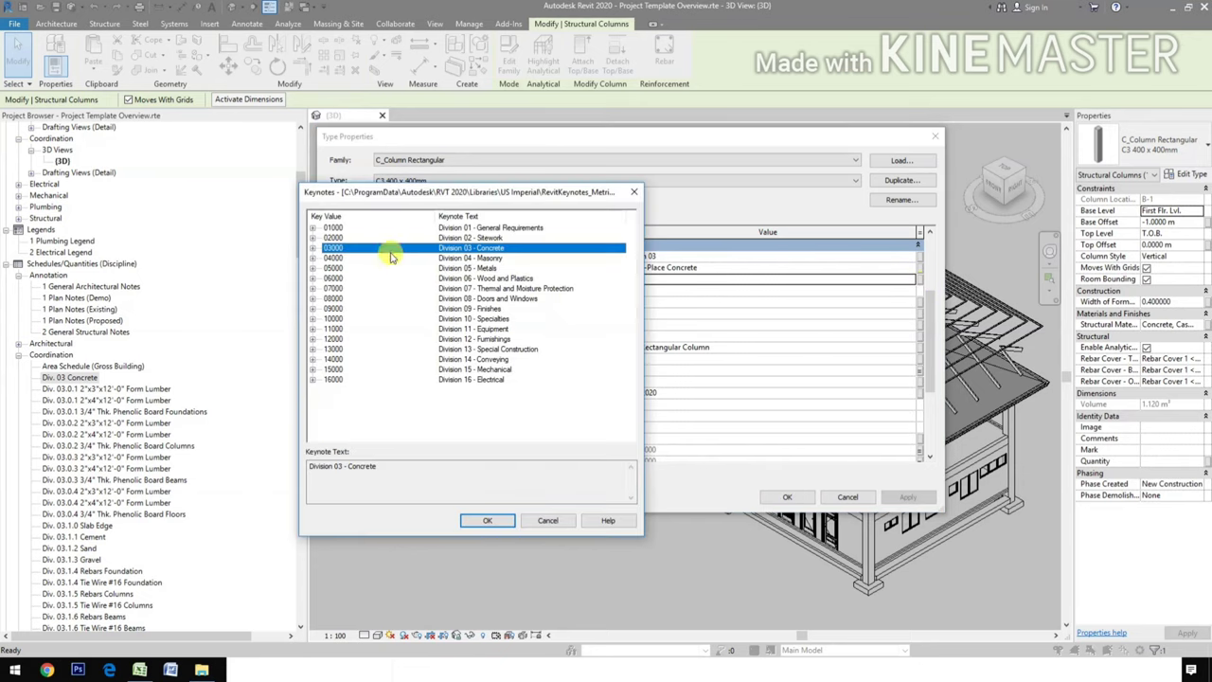
pyautogui.click(313, 248)
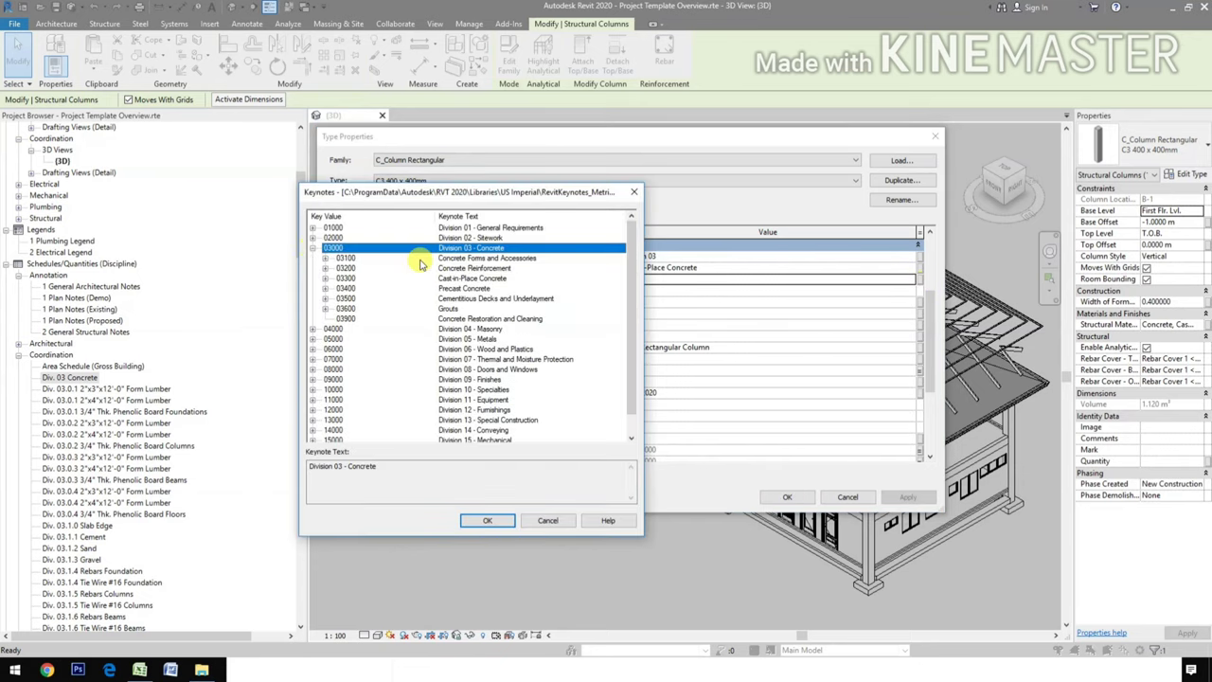
pyautogui.click(458, 278)
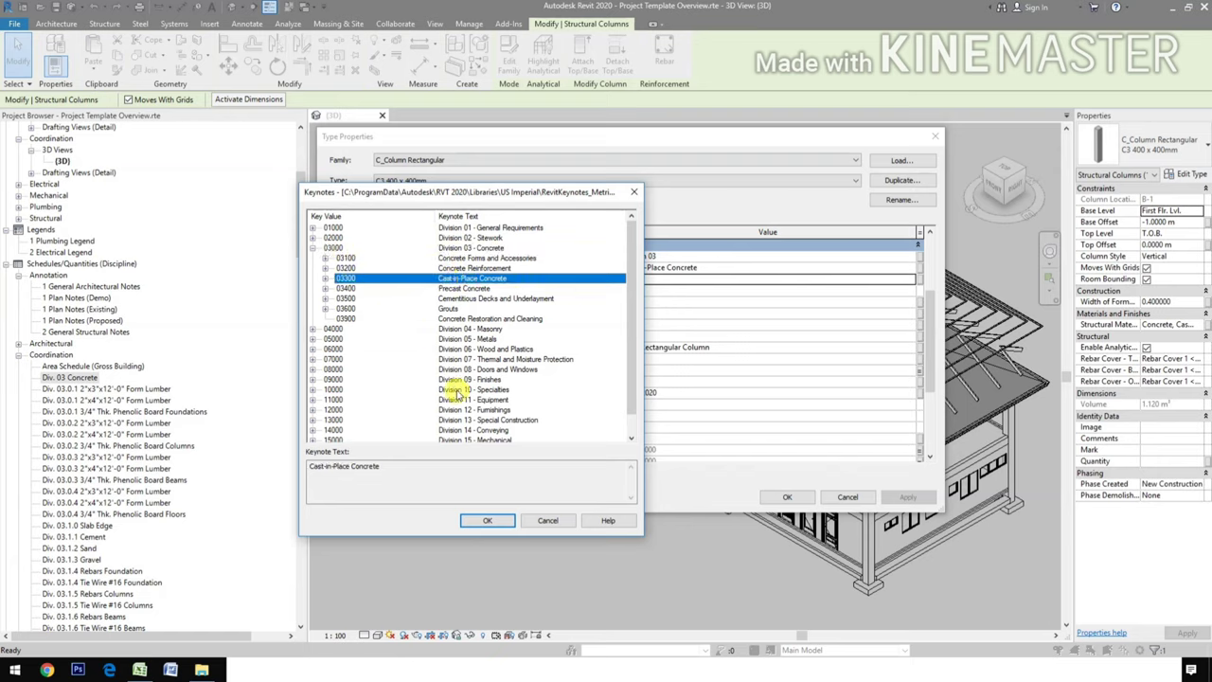
pyautogui.click(549, 522)
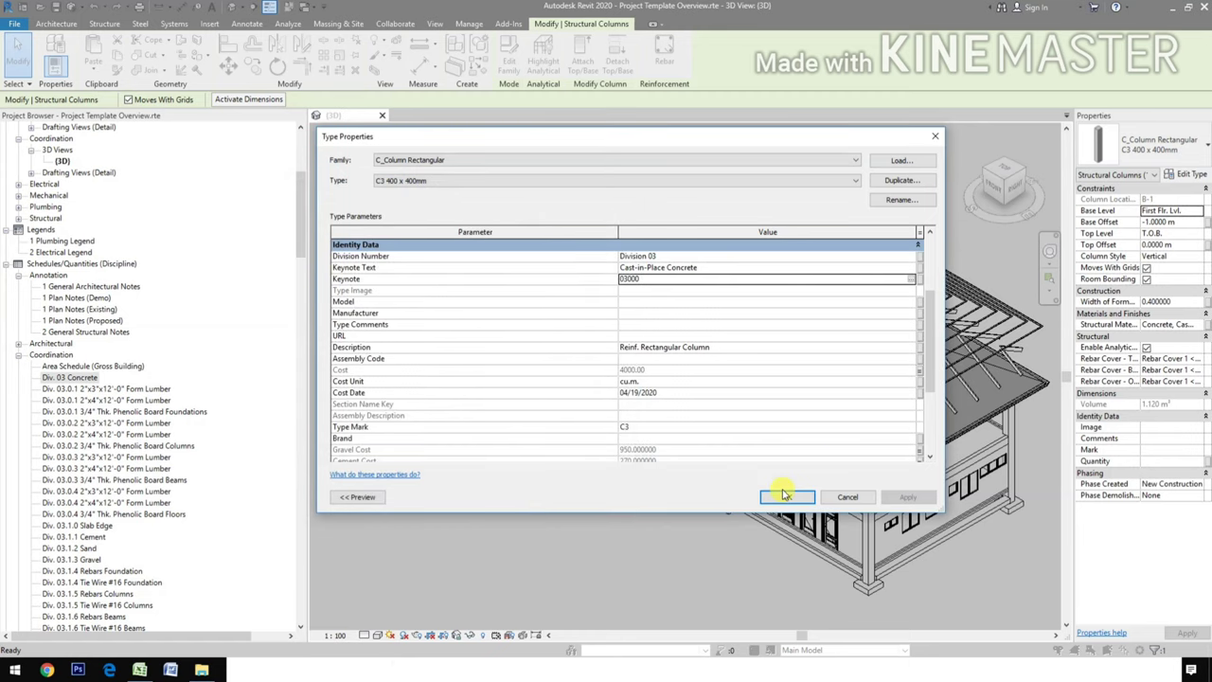
pyautogui.click(848, 497)
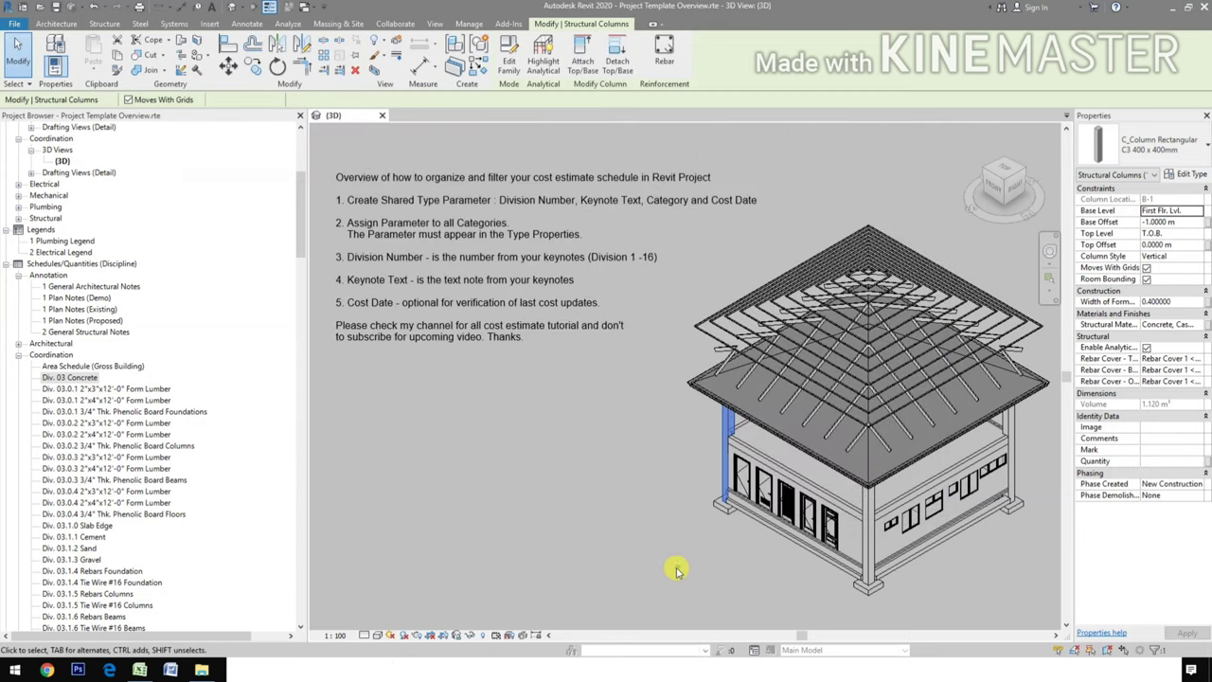
pyautogui.click(672, 566)
pyautogui.click(727, 524)
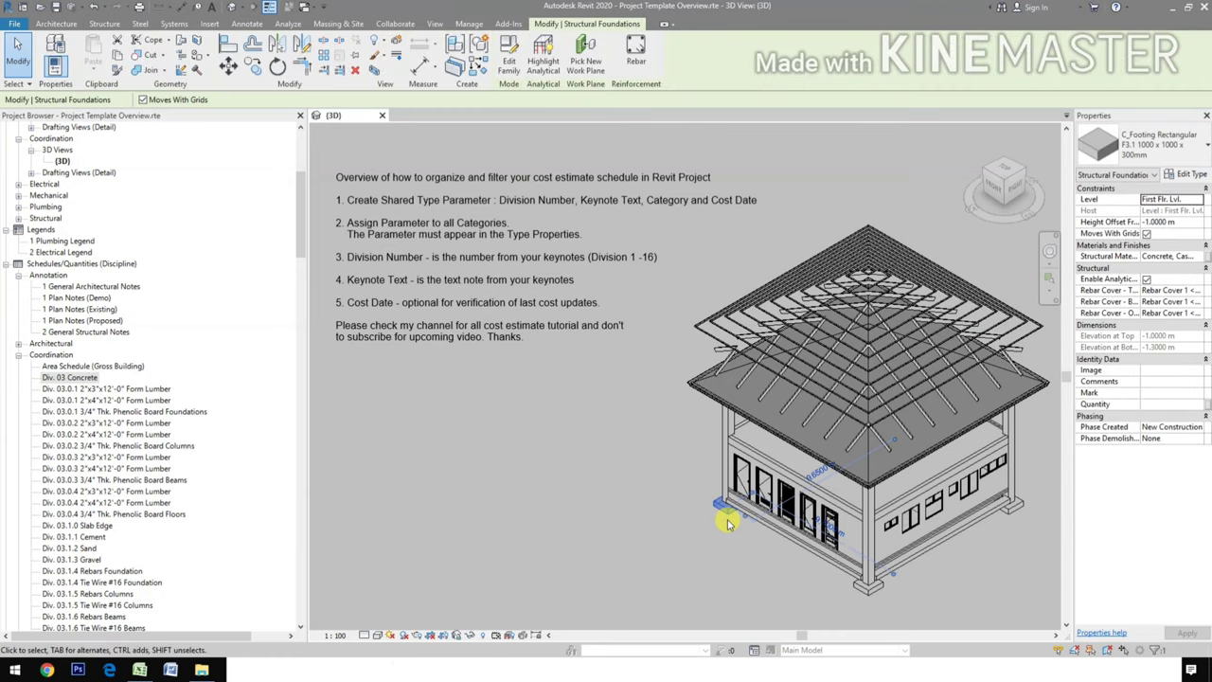
pyautogui.click(1198, 179)
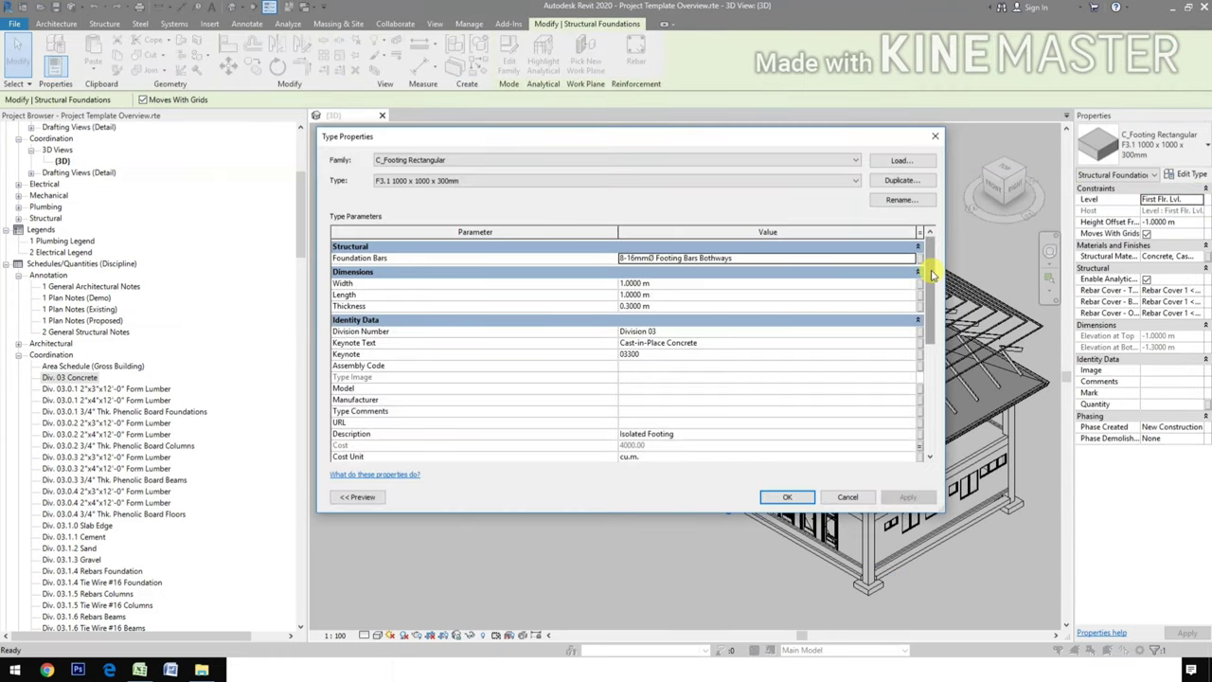
pyautogui.moveTo(935, 275)
pyautogui.mouseDown()
pyautogui.moveTo(952, 320)
pyautogui.moveTo(952, 304)
pyautogui.mouseUp()
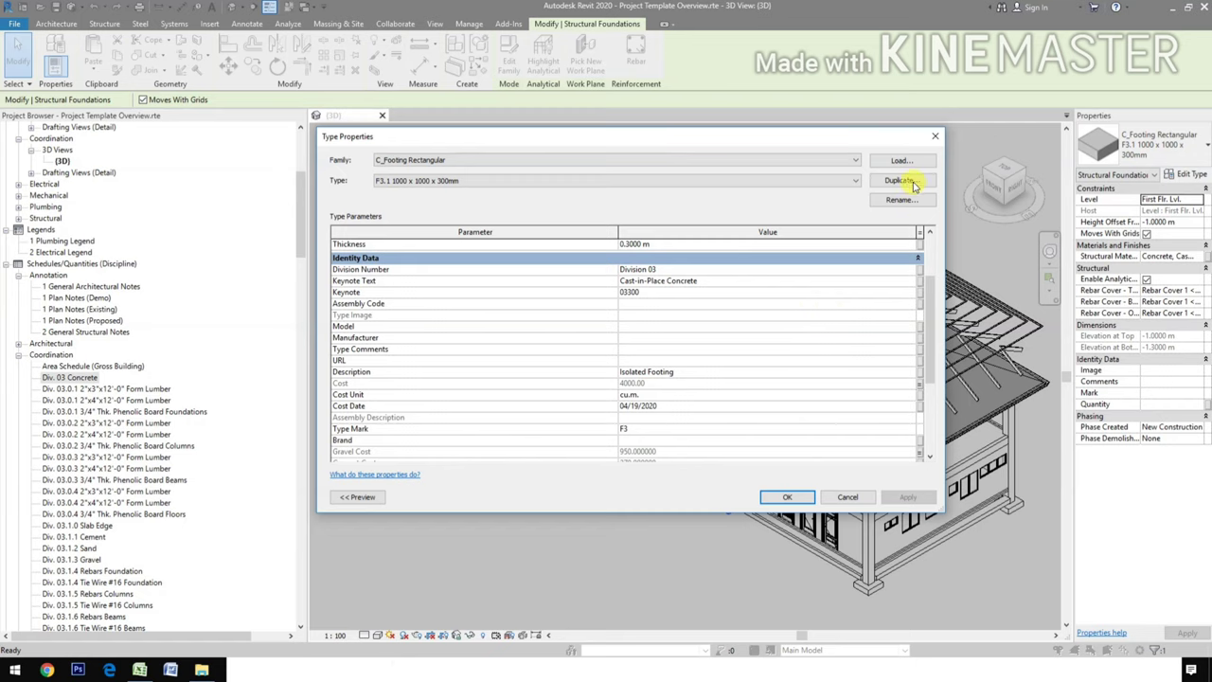
pyautogui.click(934, 136)
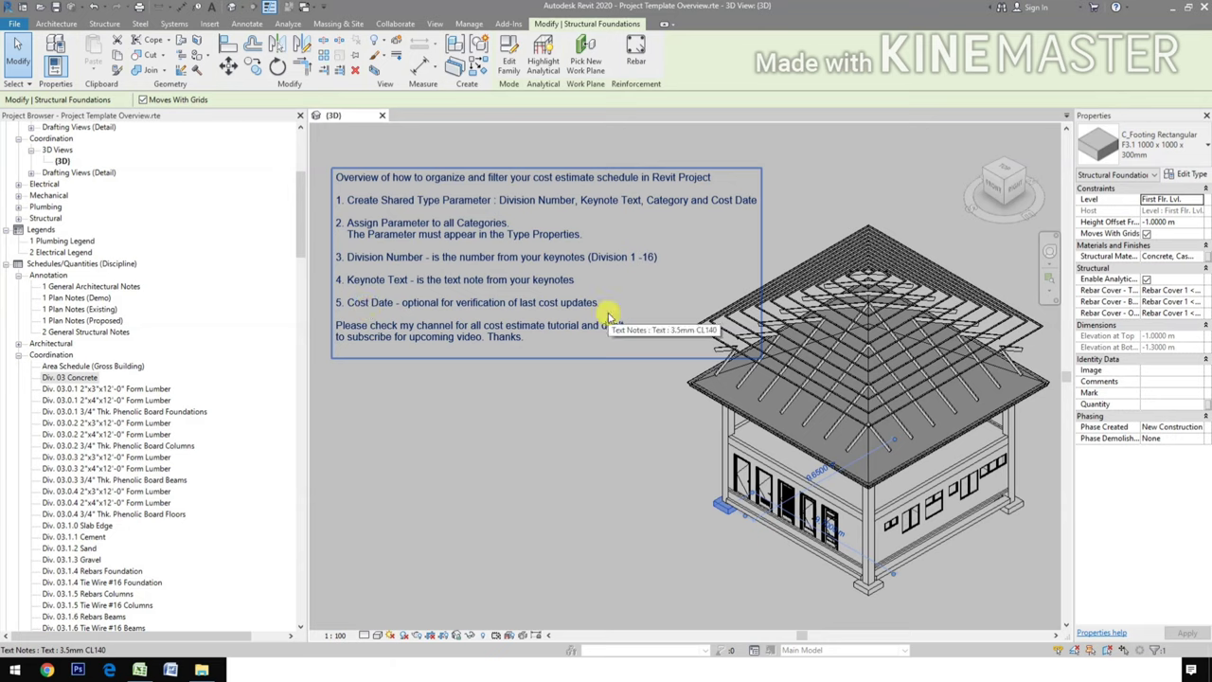
pyautogui.click(425, 500)
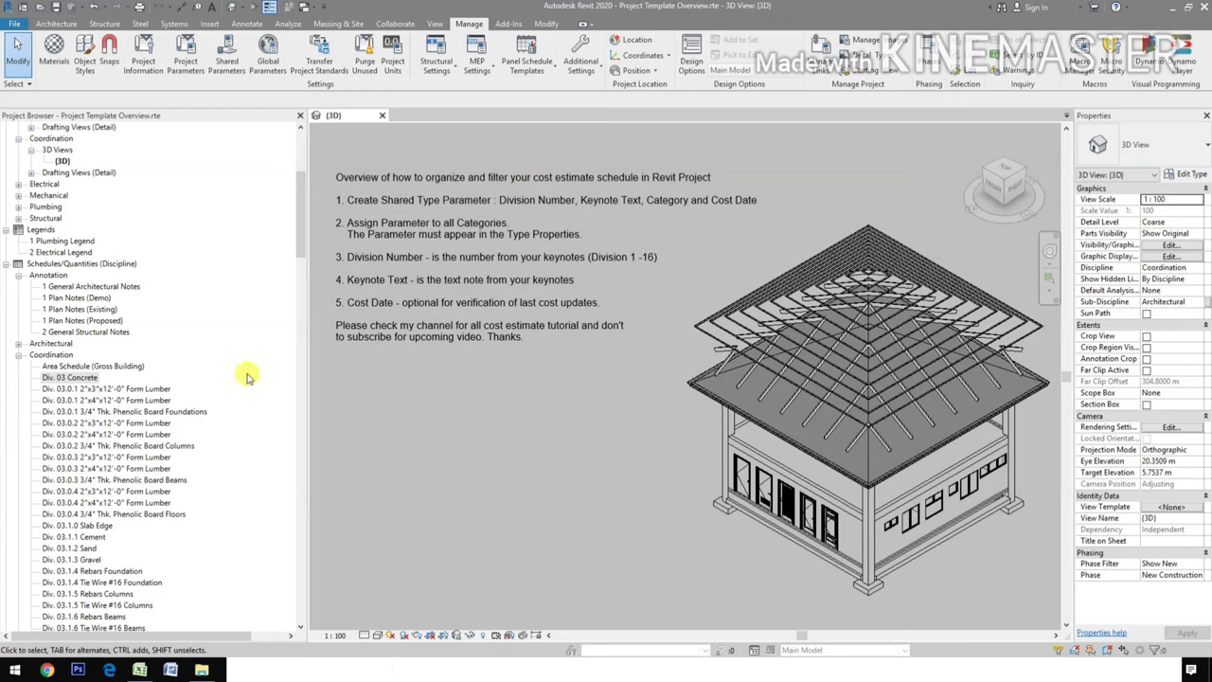
# Open the Div. 03 Concrete schedule from Schedules/Quantities in the Project Browser
pyautogui.click(72, 378)
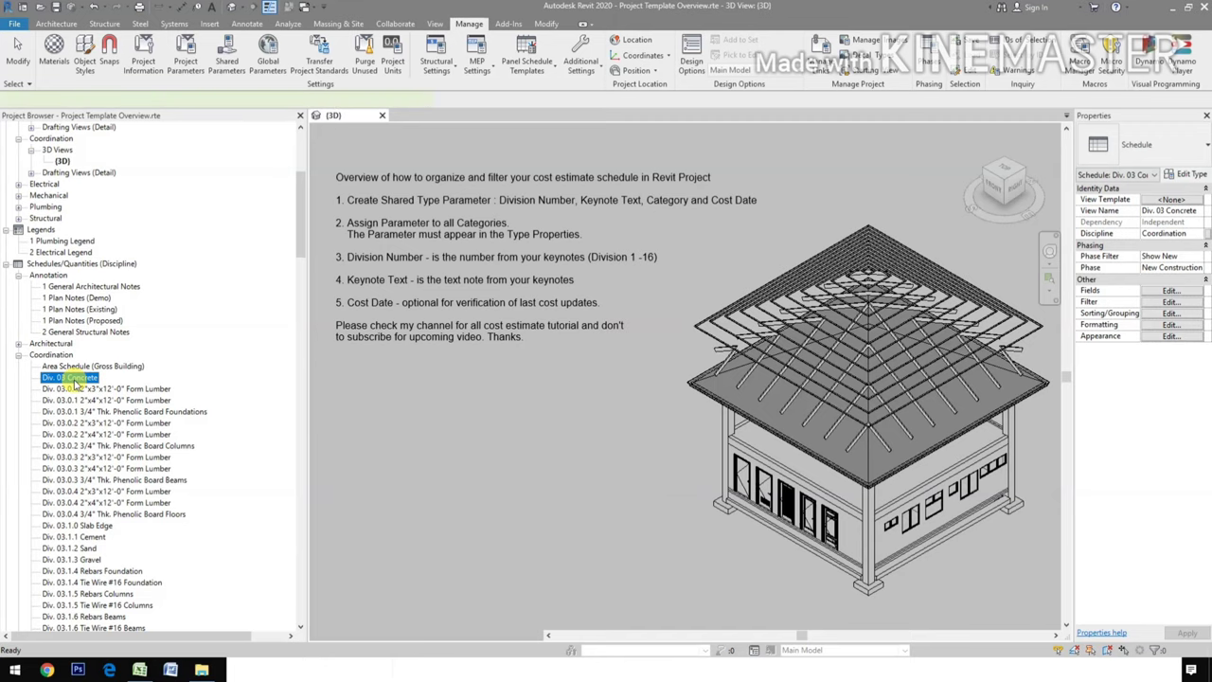
pyautogui.doubleClick(74, 383)
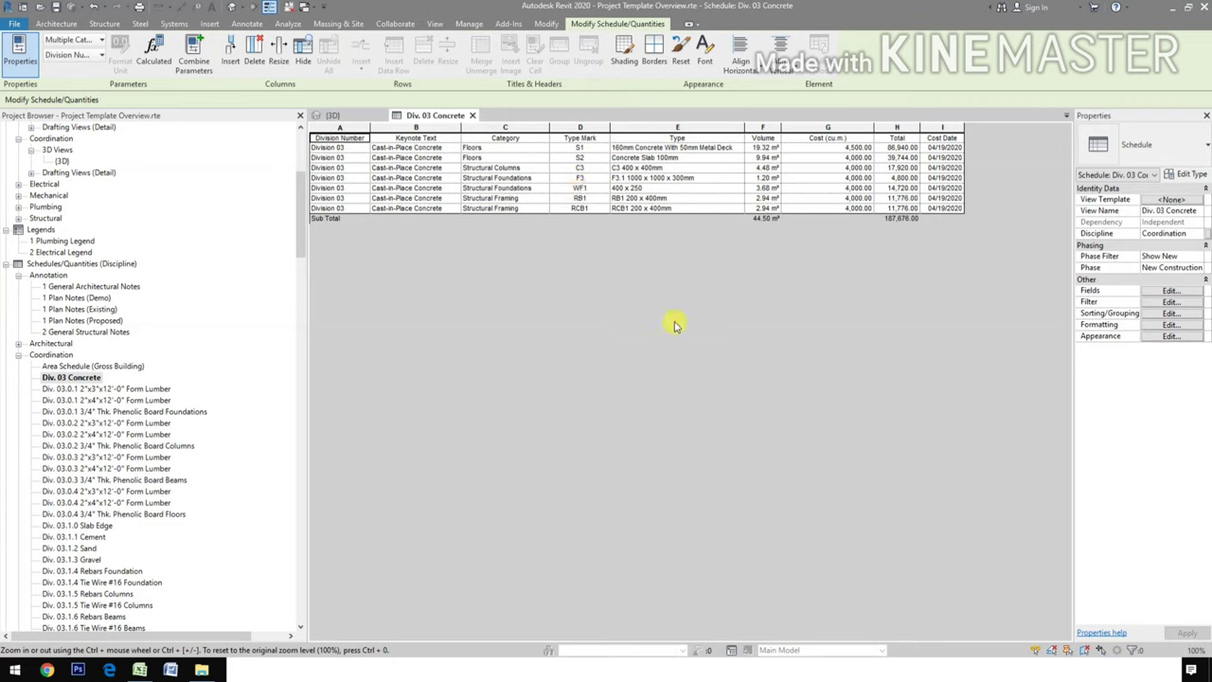
# Change the Div. 03 Concrete schedule filter to Division Number does not equal Division 03
pyautogui.click(1170, 291)
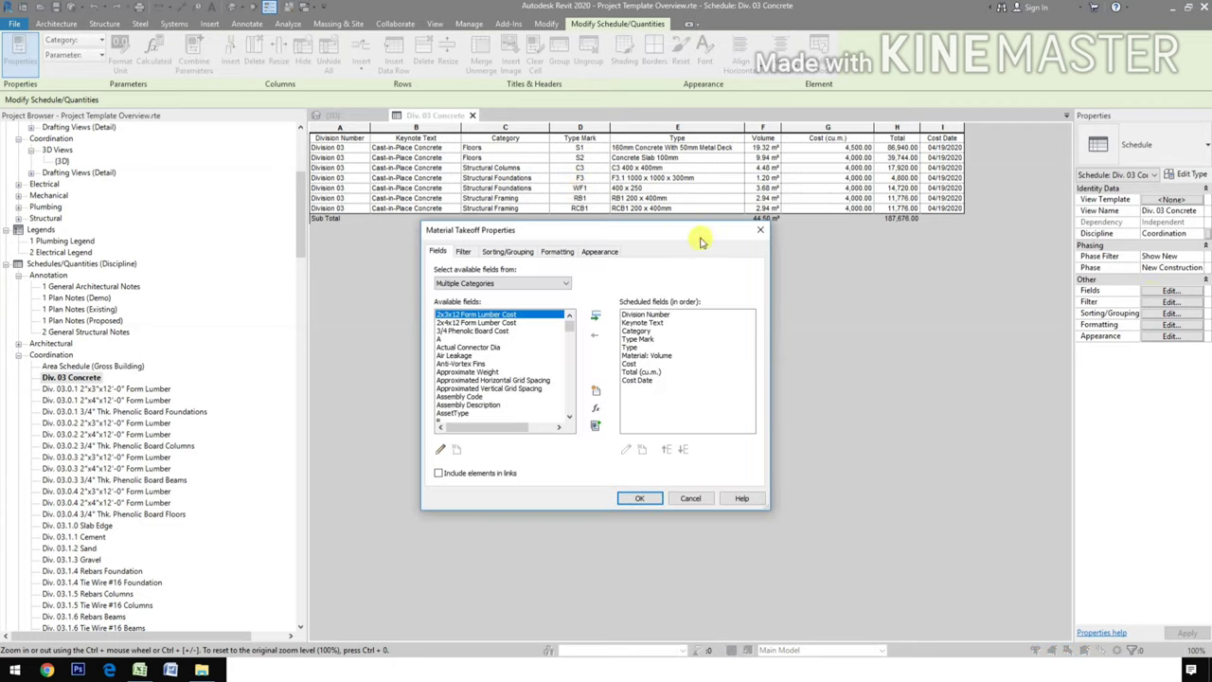
pyautogui.moveTo(700, 237); pyautogui.dragTo(786, 260)
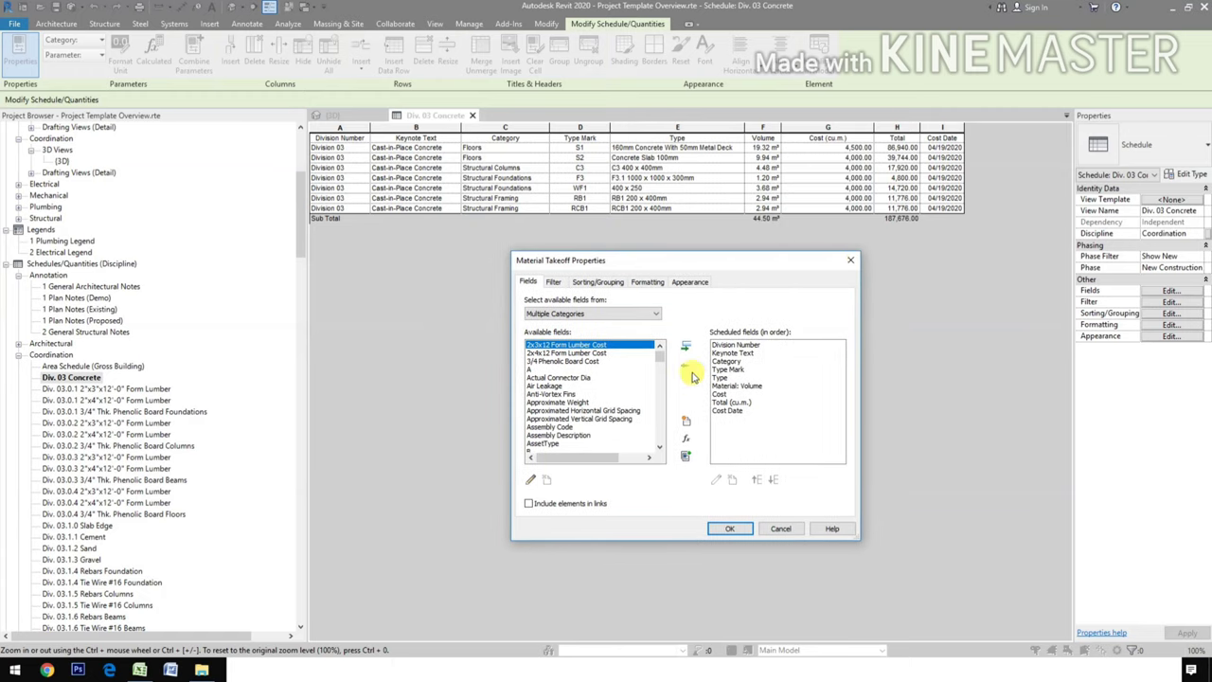
pyautogui.click(555, 282)
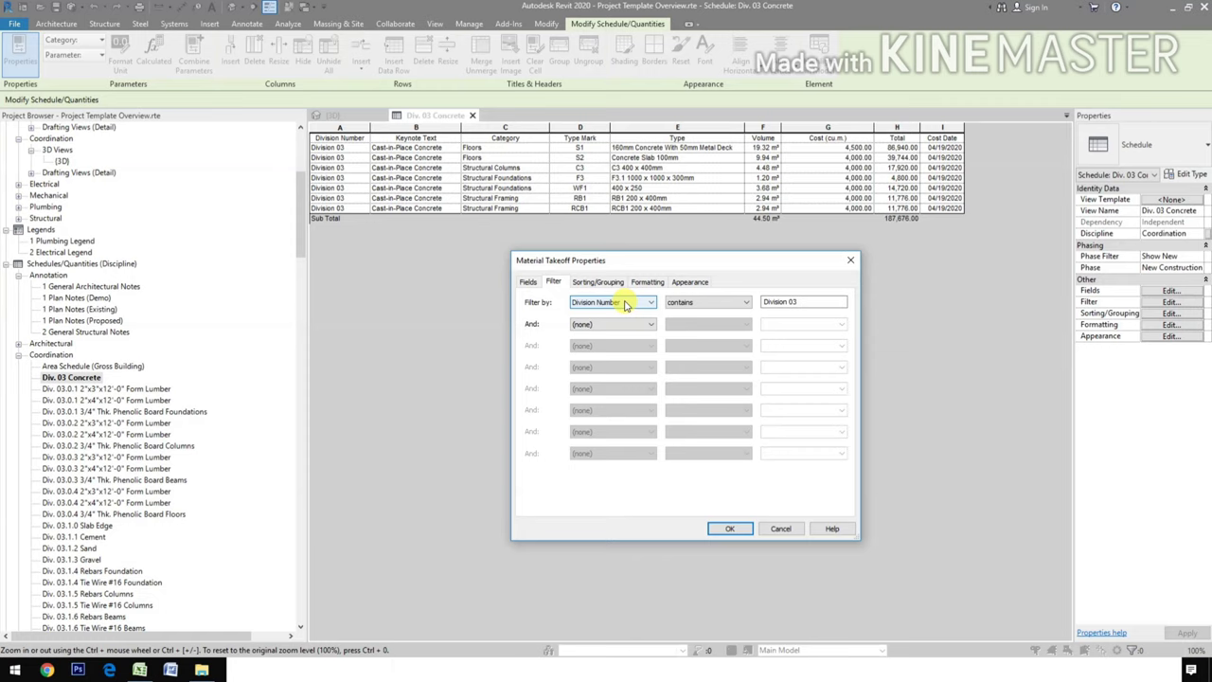
pyautogui.click(720, 304)
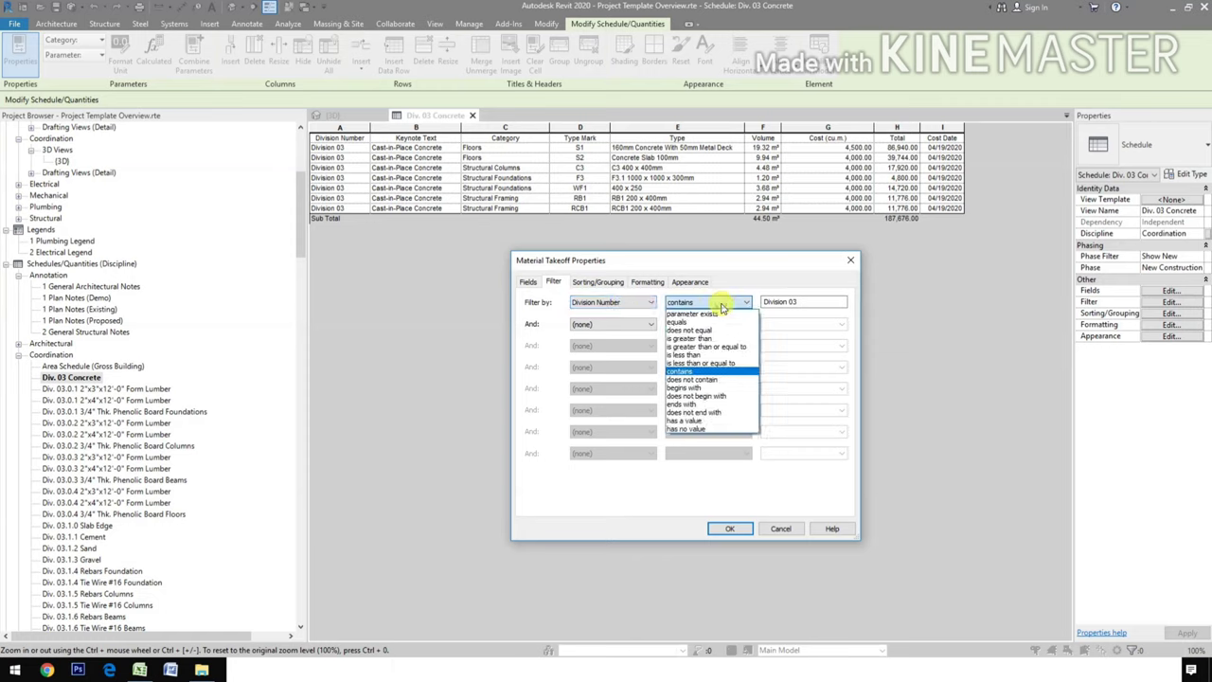
pyautogui.click(722, 306)
pyautogui.click(722, 307)
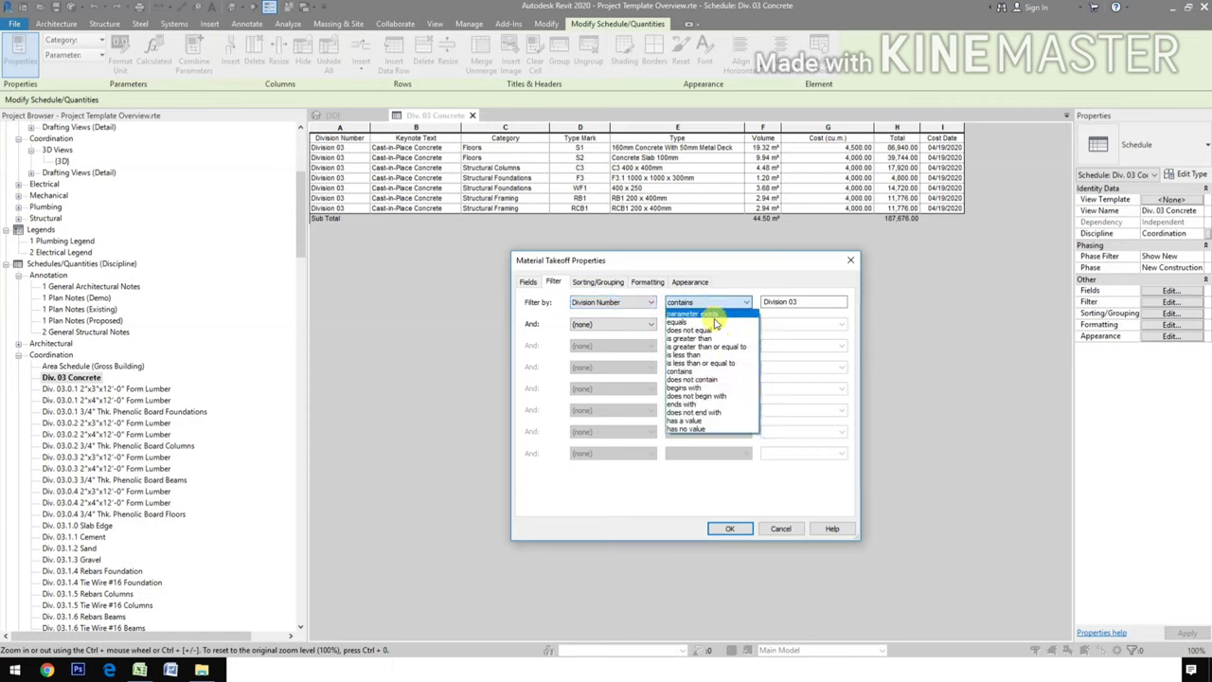
pyautogui.click(715, 329)
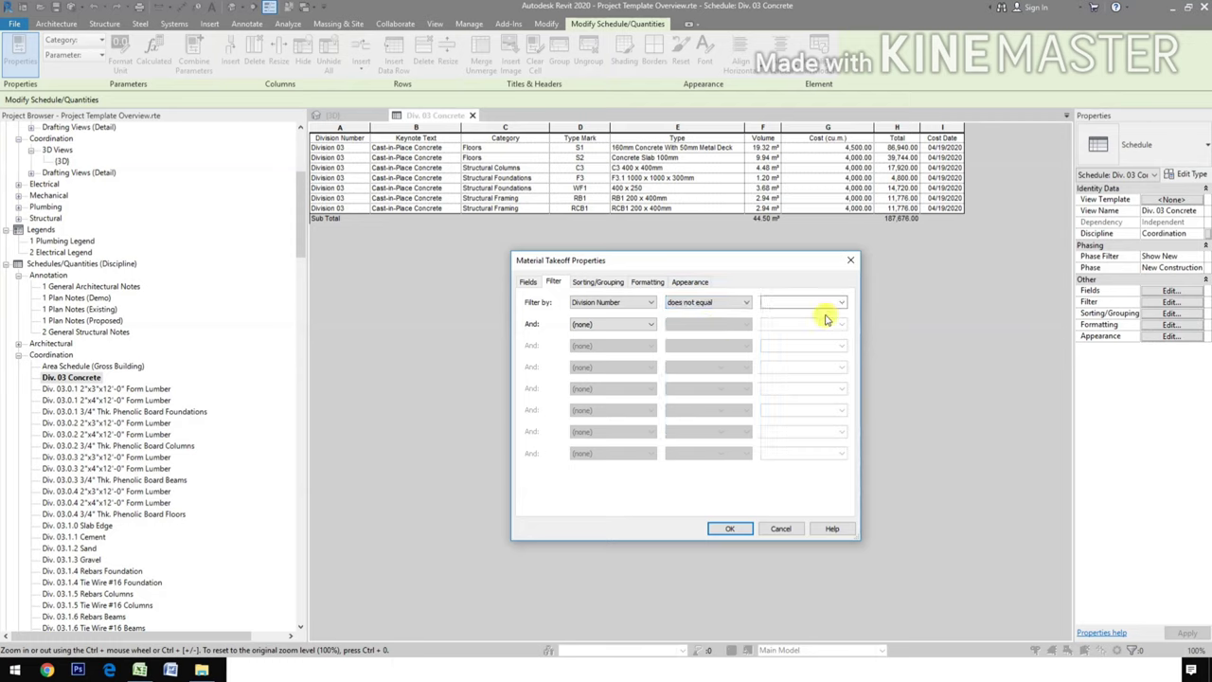
pyautogui.click(841, 302)
pyautogui.click(818, 323)
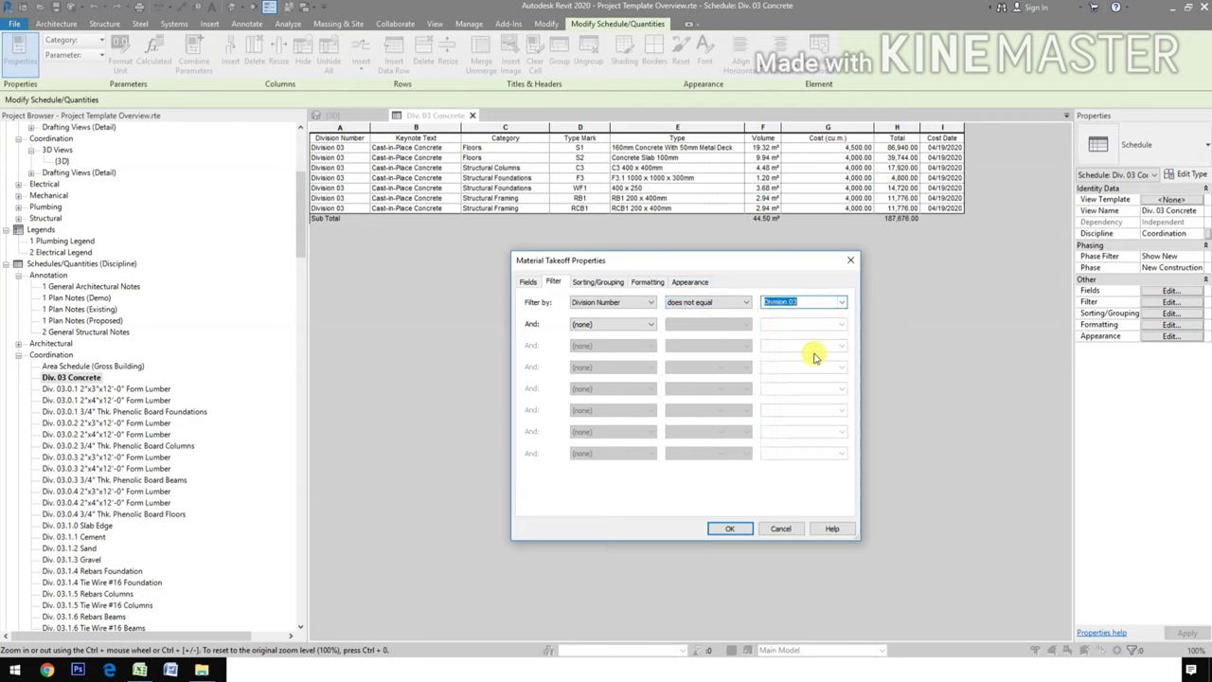
pyautogui.click(731, 530)
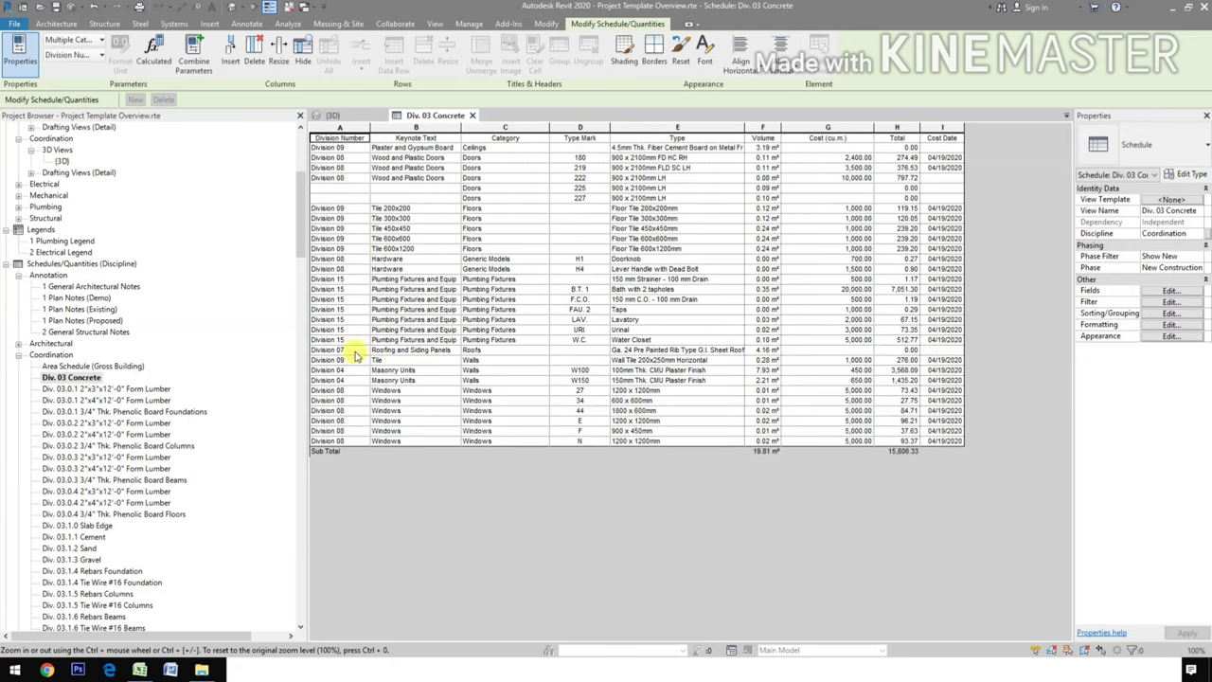
# Switch the schedule filter condition back to equals Division 03
pyautogui.click(1170, 292)
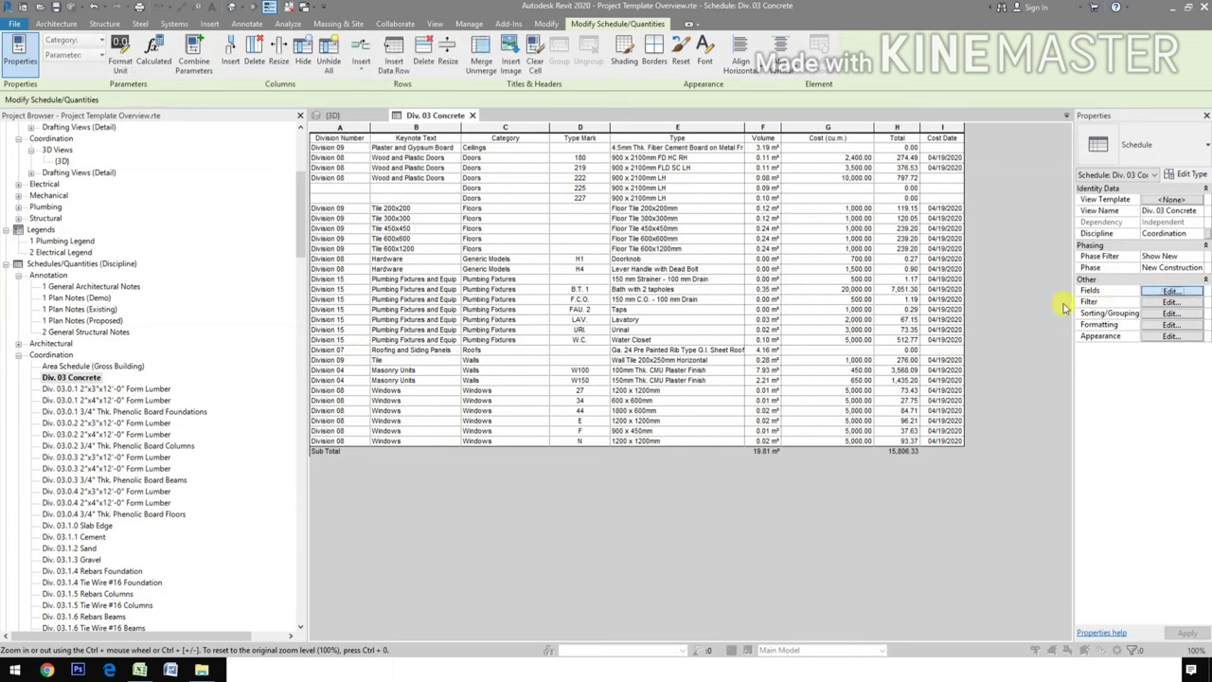
pyautogui.click(556, 282)
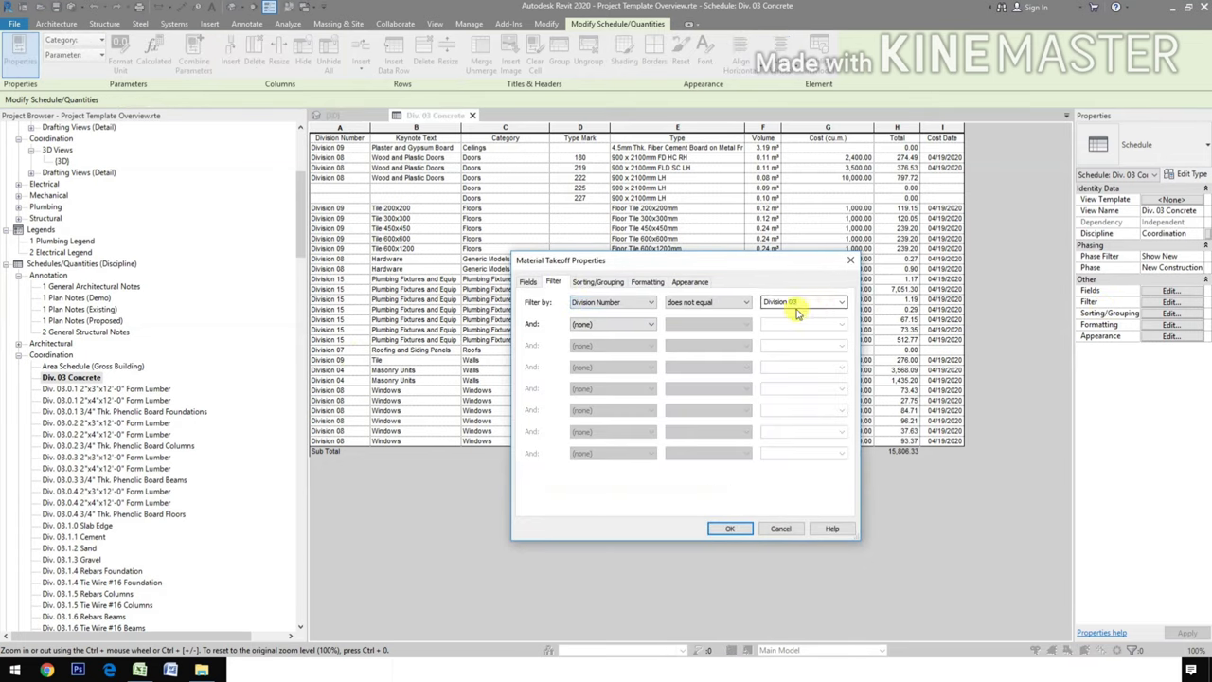
pyautogui.click(716, 302)
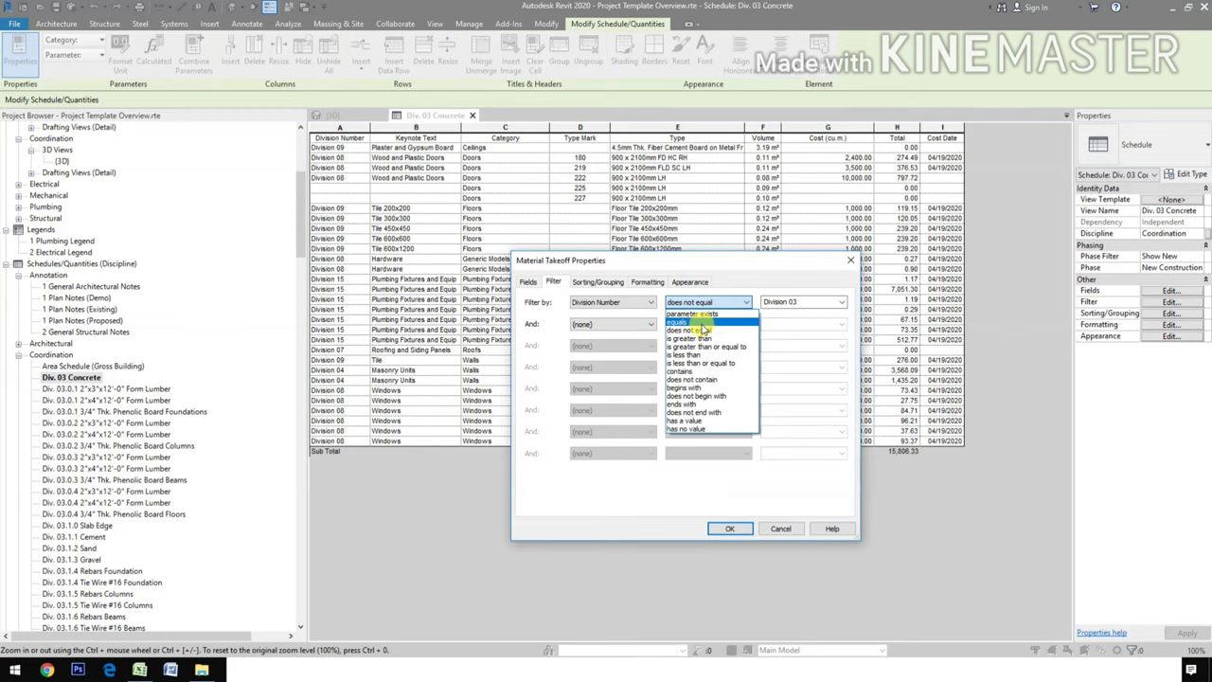
pyautogui.click(684, 322)
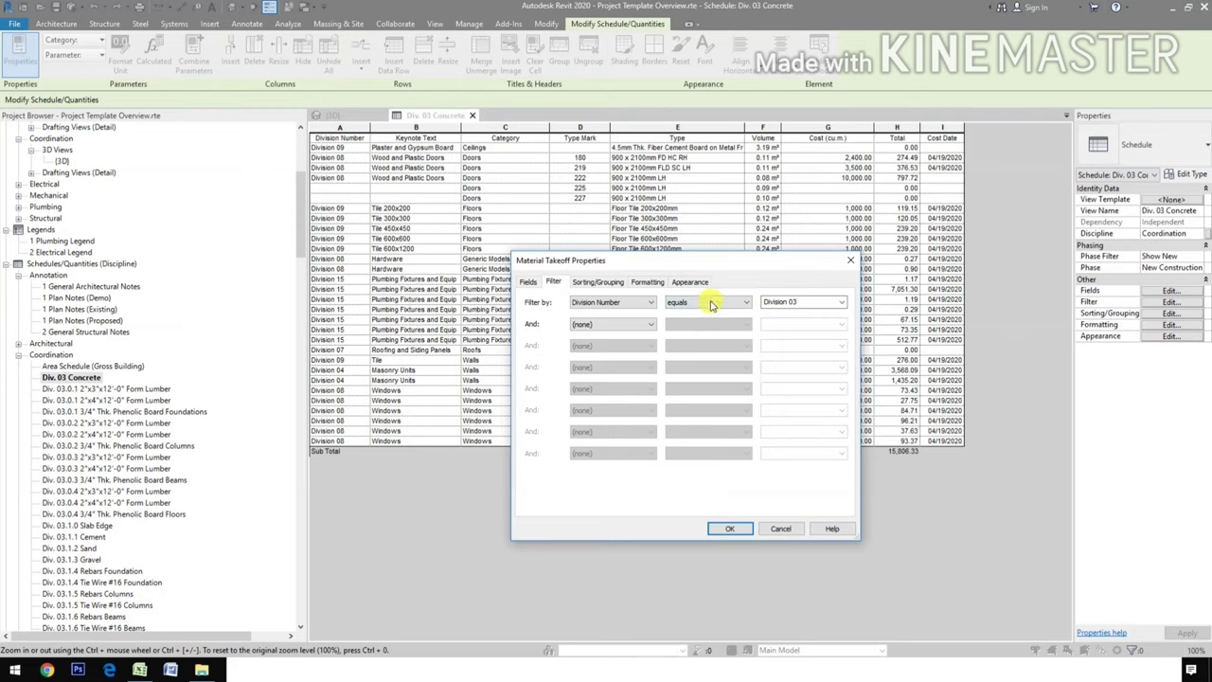
pyautogui.click(729, 528)
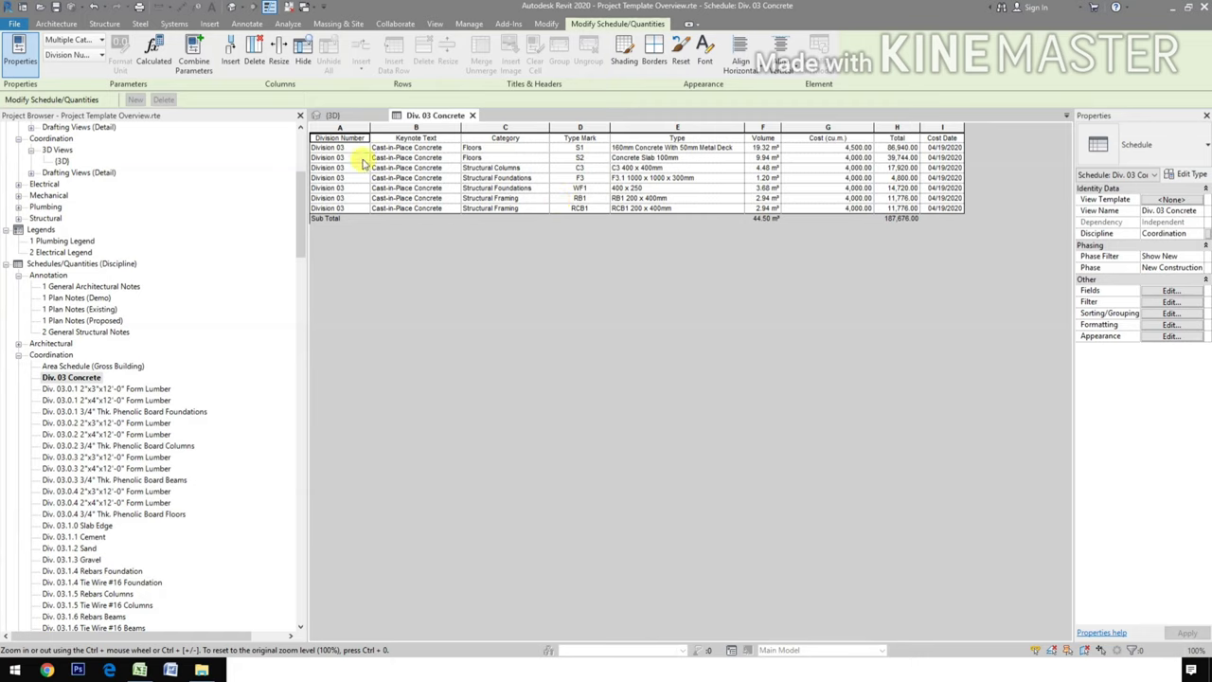
# Set the schedule's Filter by field to (none) so all divisions are listed
pyautogui.click(1155, 302)
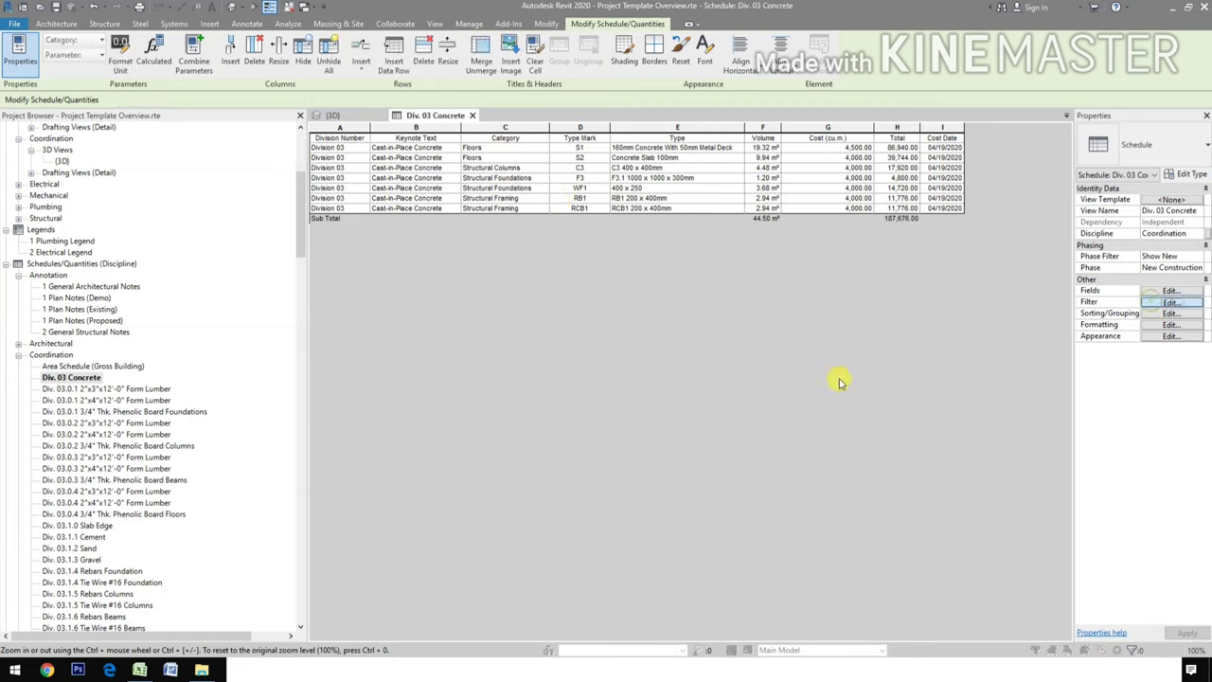
pyautogui.click(643, 303)
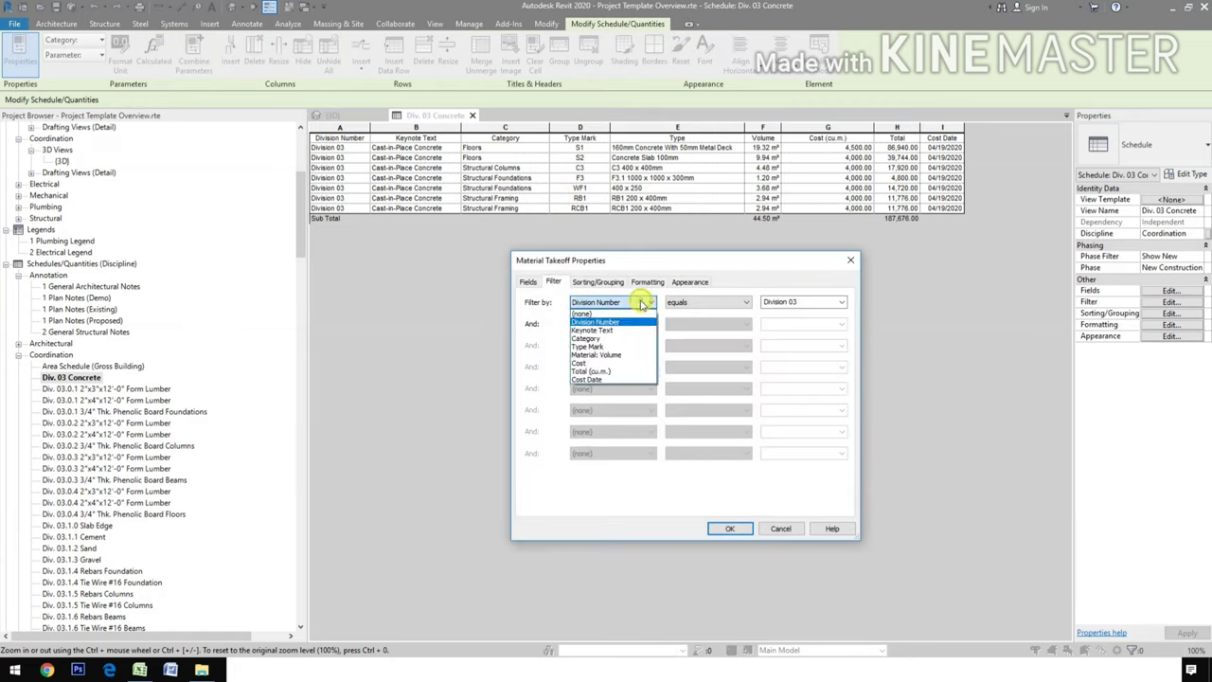
pyautogui.click(610, 314)
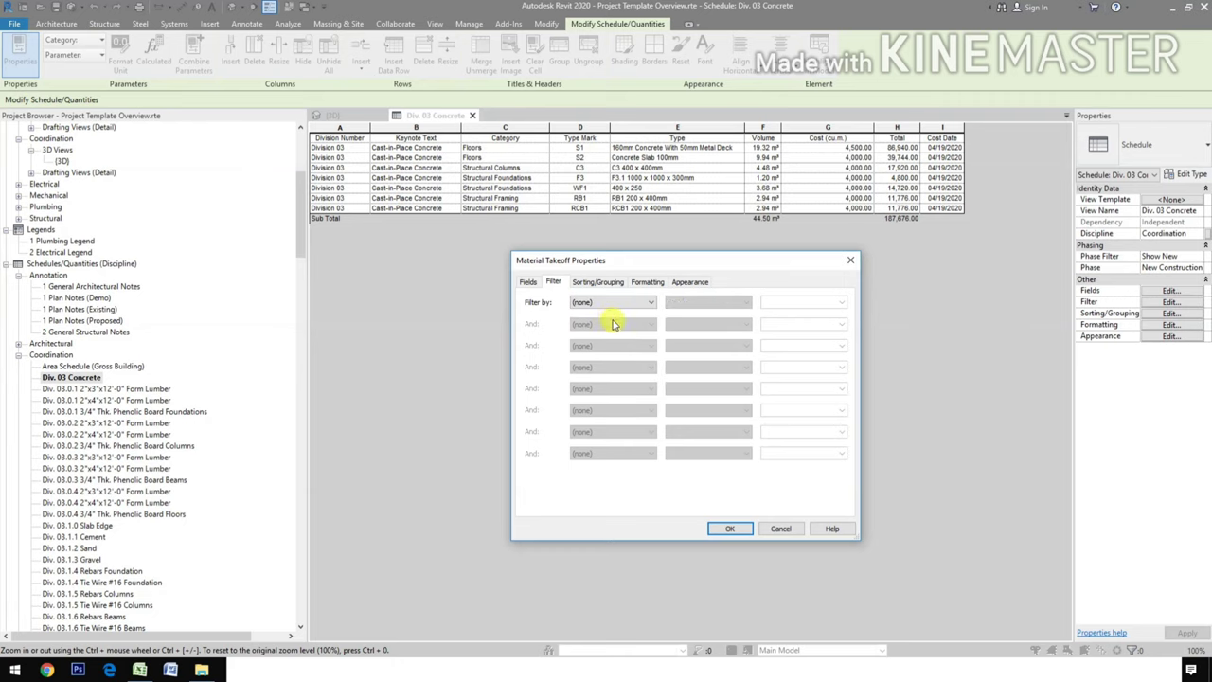
pyautogui.click(724, 531)
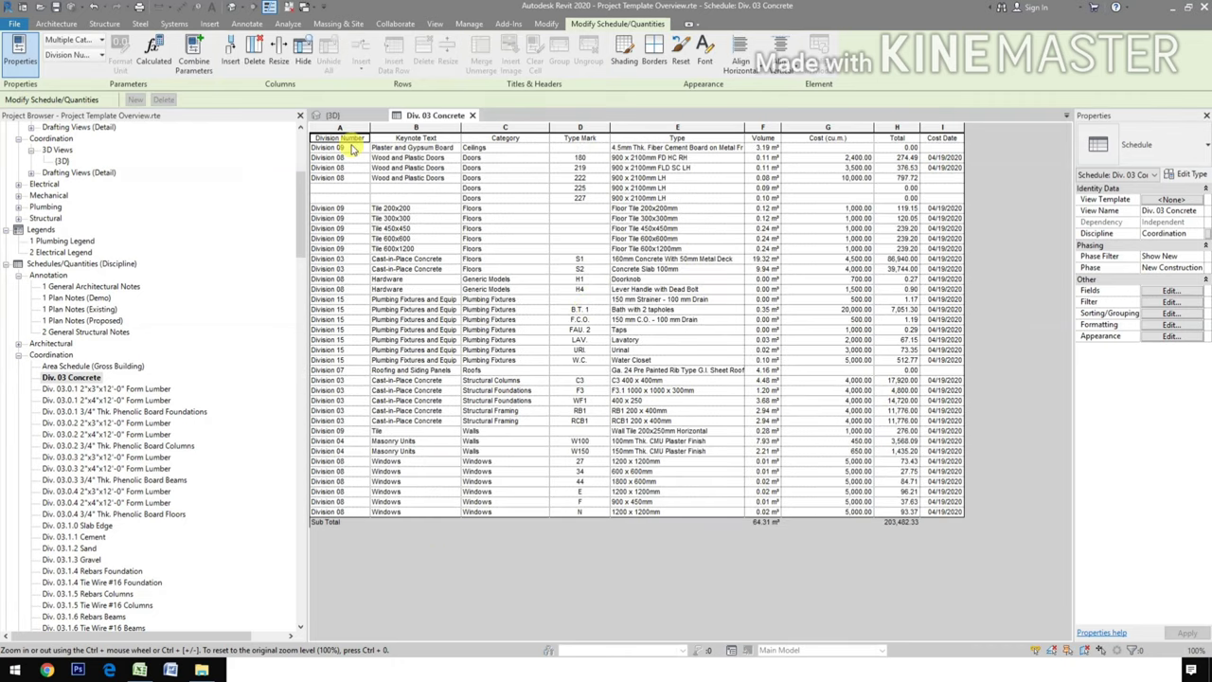
# Filter the schedule by Division Number equals Division 03, restoring its seven concrete rows
pyautogui.click(1167, 301)
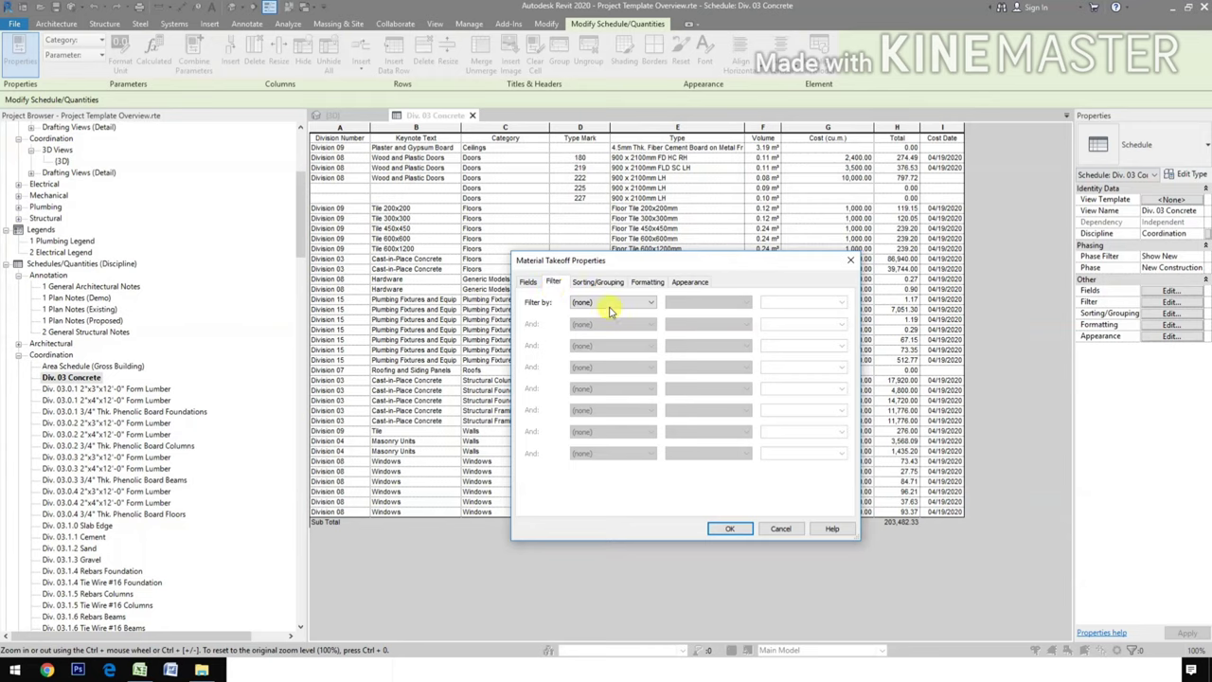
pyautogui.click(610, 302)
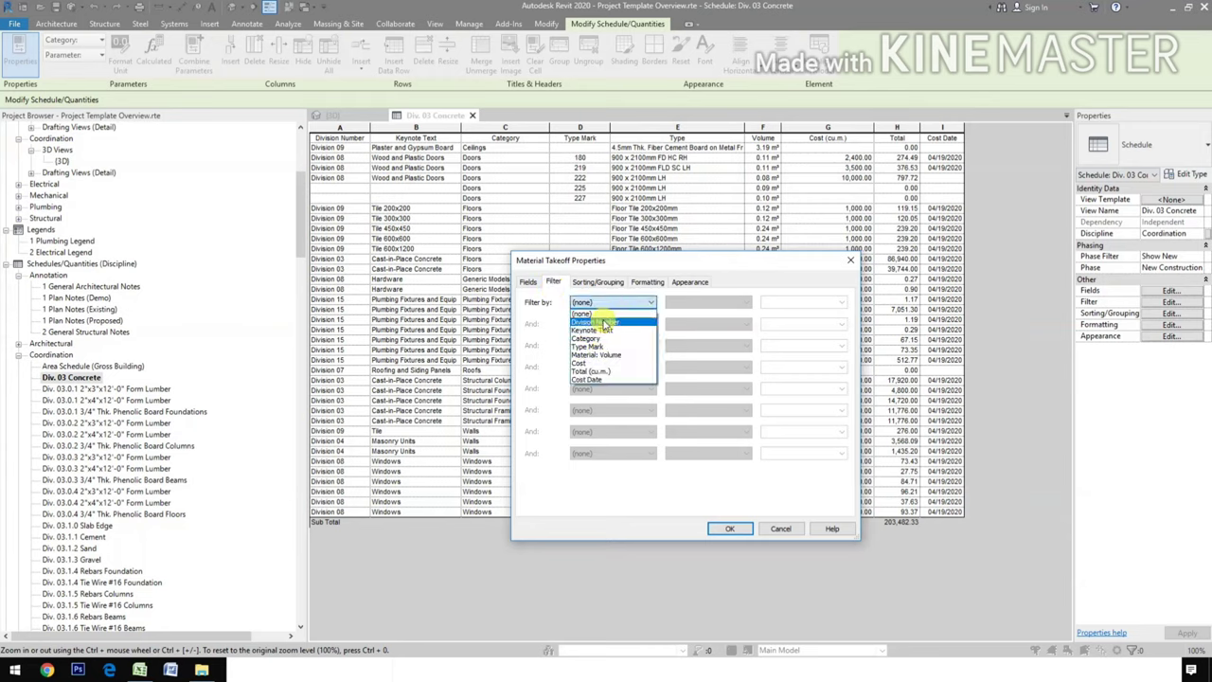
pyautogui.click(595, 322)
pyautogui.click(696, 302)
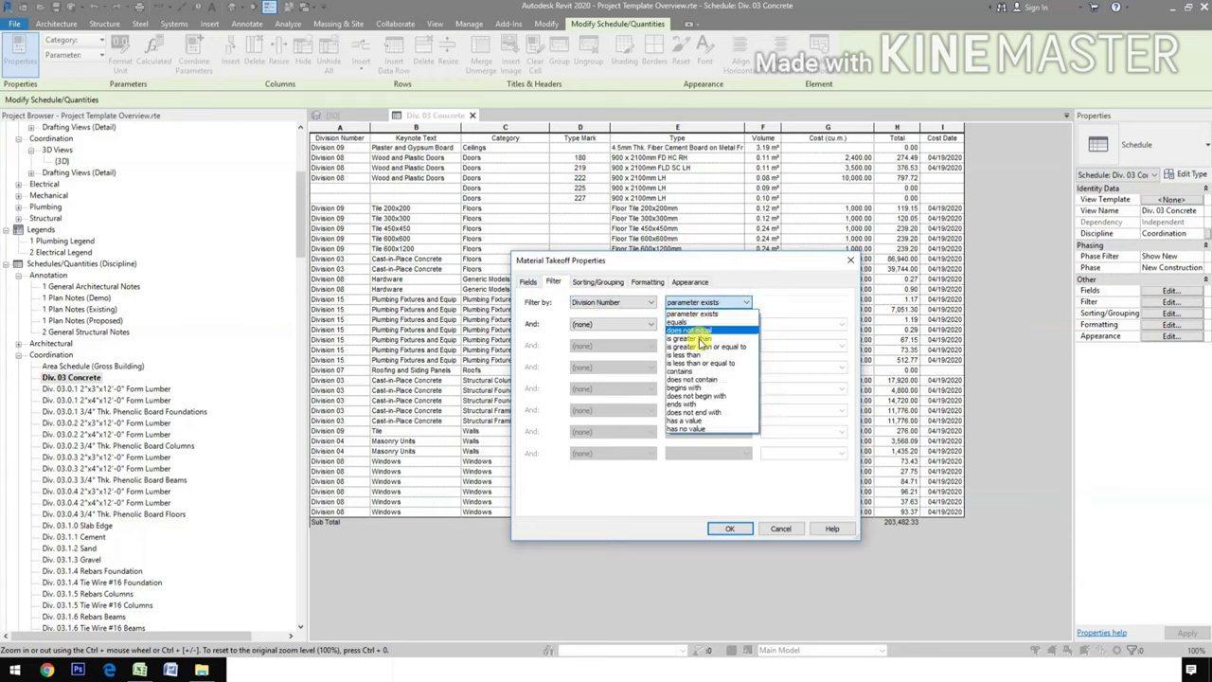
pyautogui.click(700, 323)
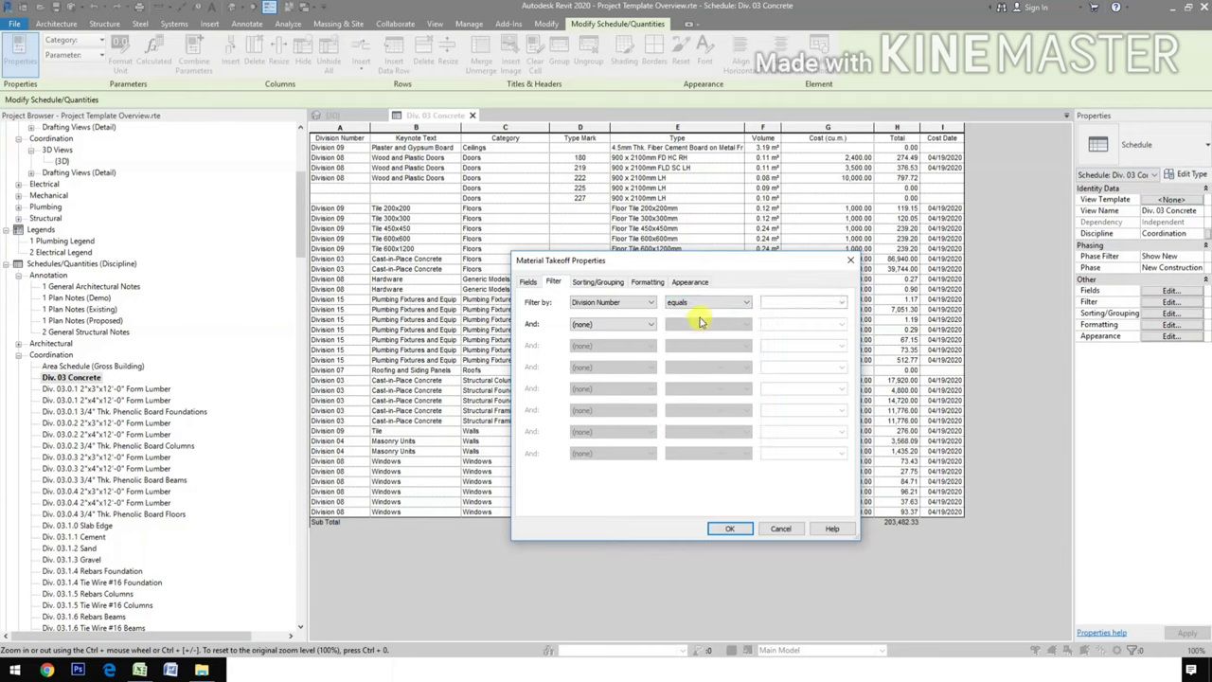
pyautogui.click(842, 303)
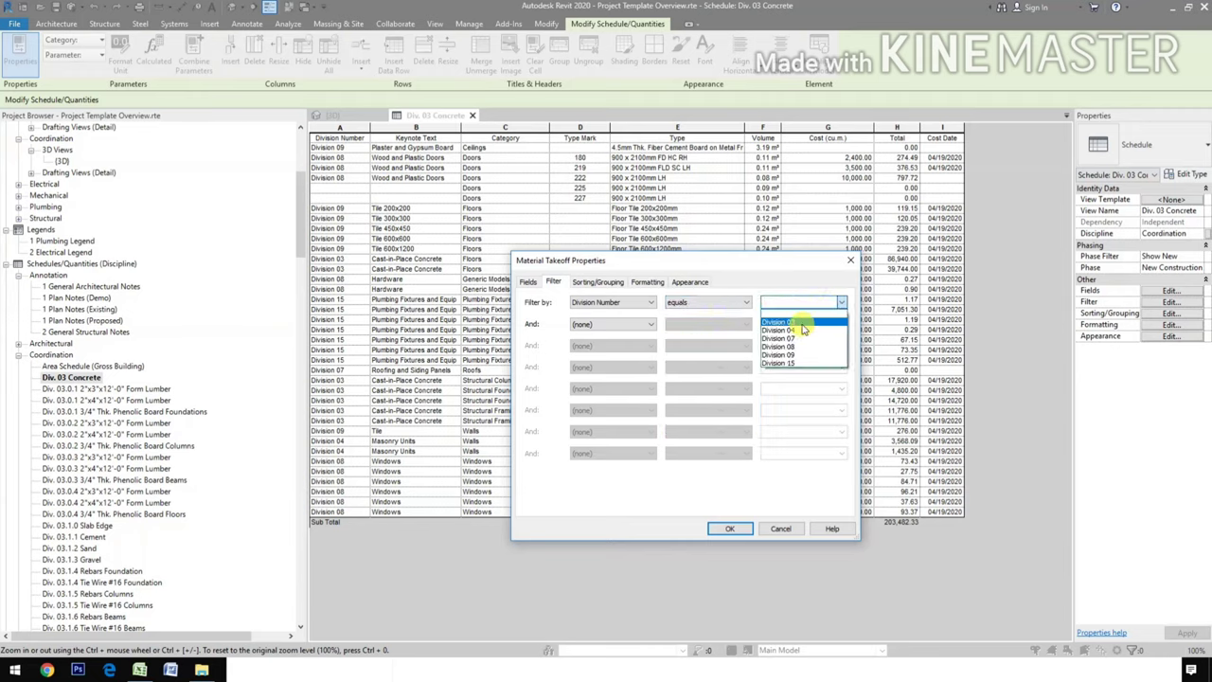
pyautogui.click(802, 327)
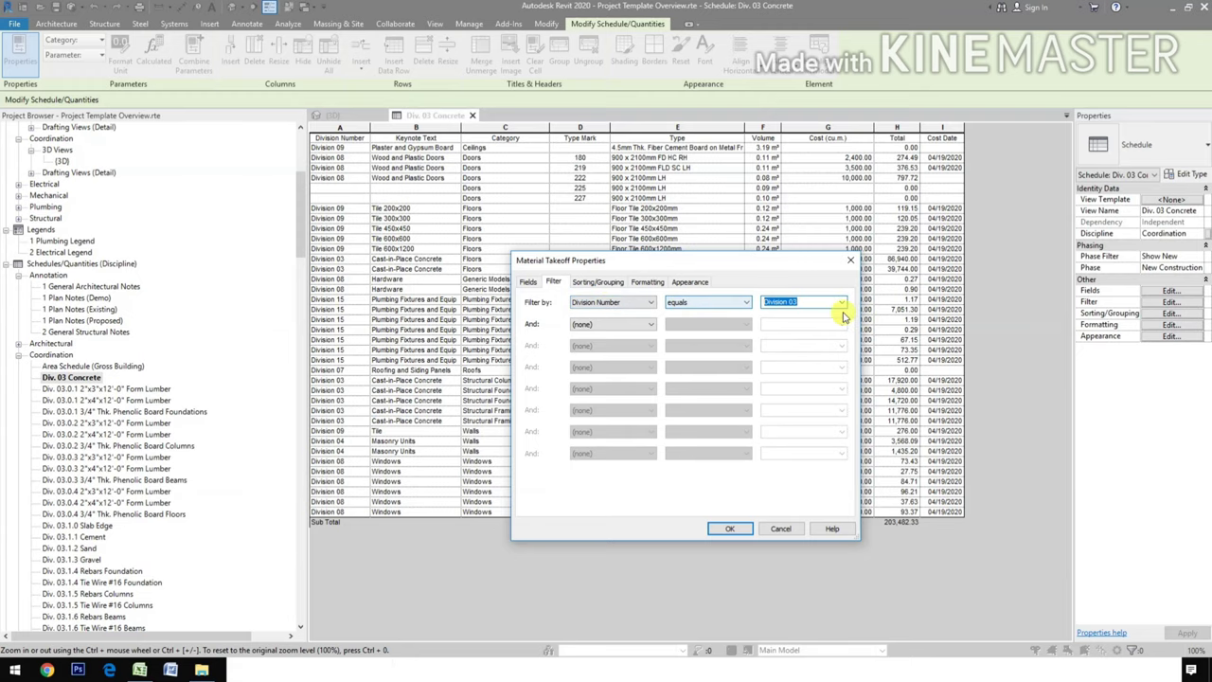
pyautogui.click(741, 530)
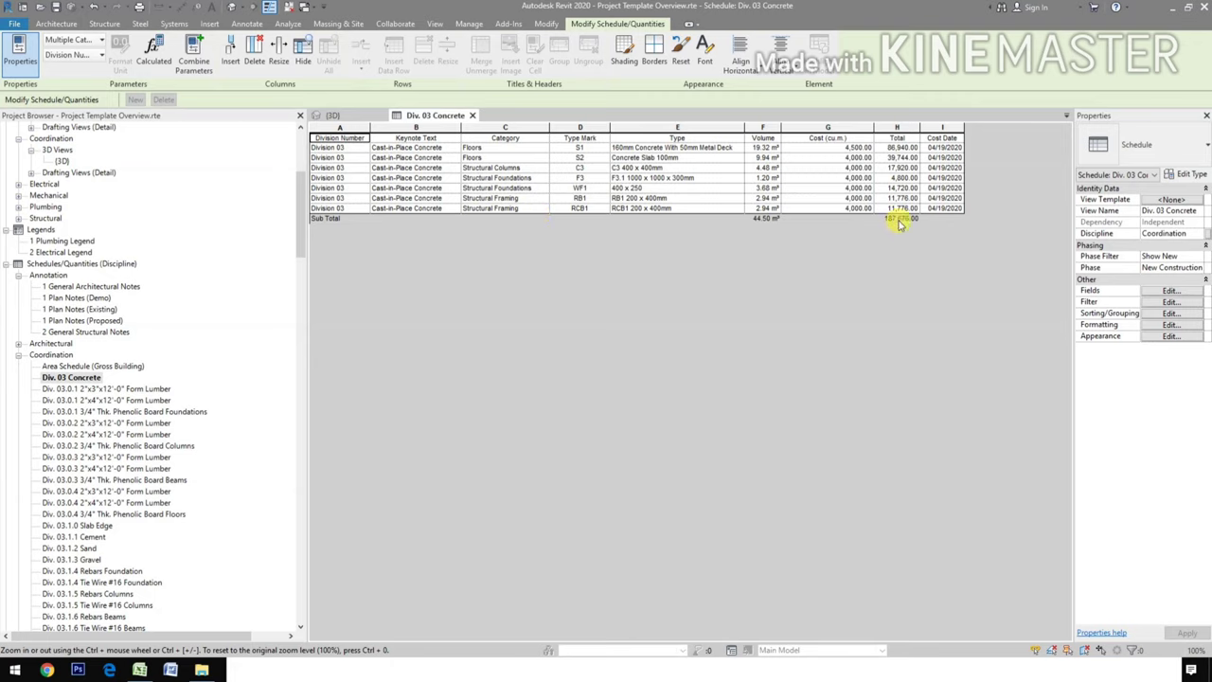
# Open the Div. 03.0.1 2"x3" and 2"x4" and Div. 03.0.2 2"x3" Form Lumber schedules
pyautogui.click(144, 397)
pyautogui.doubleClick(144, 390)
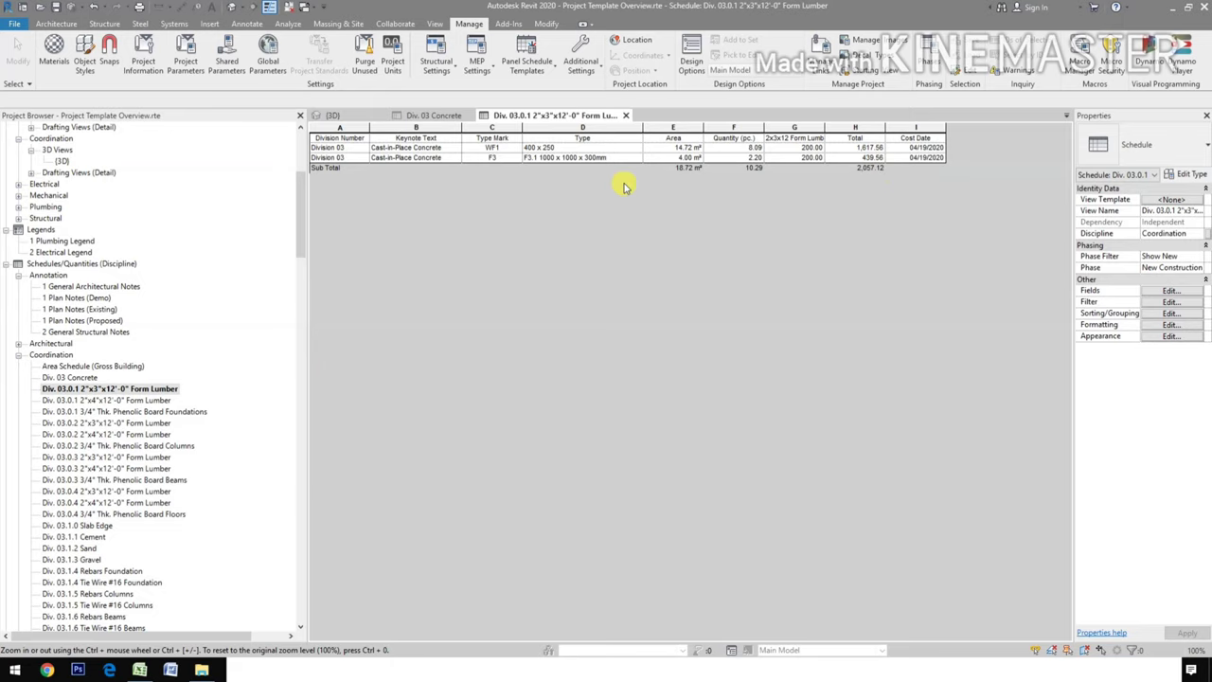
pyautogui.click(121, 400)
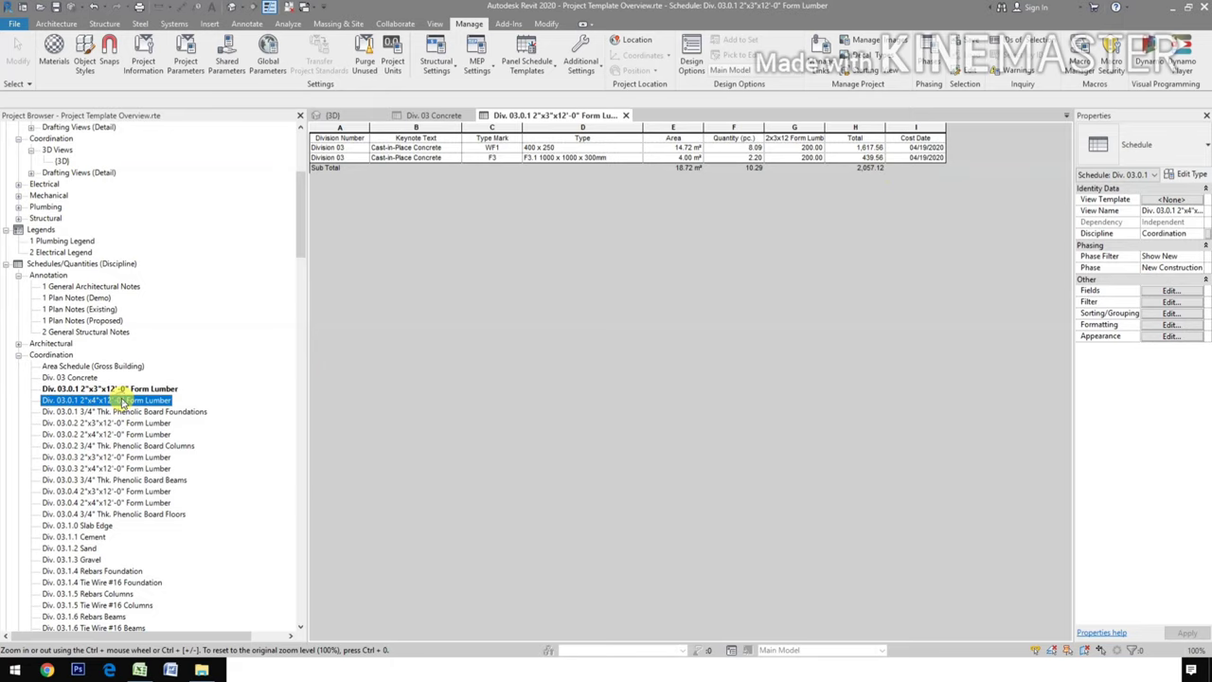
pyautogui.doubleClick(122, 401)
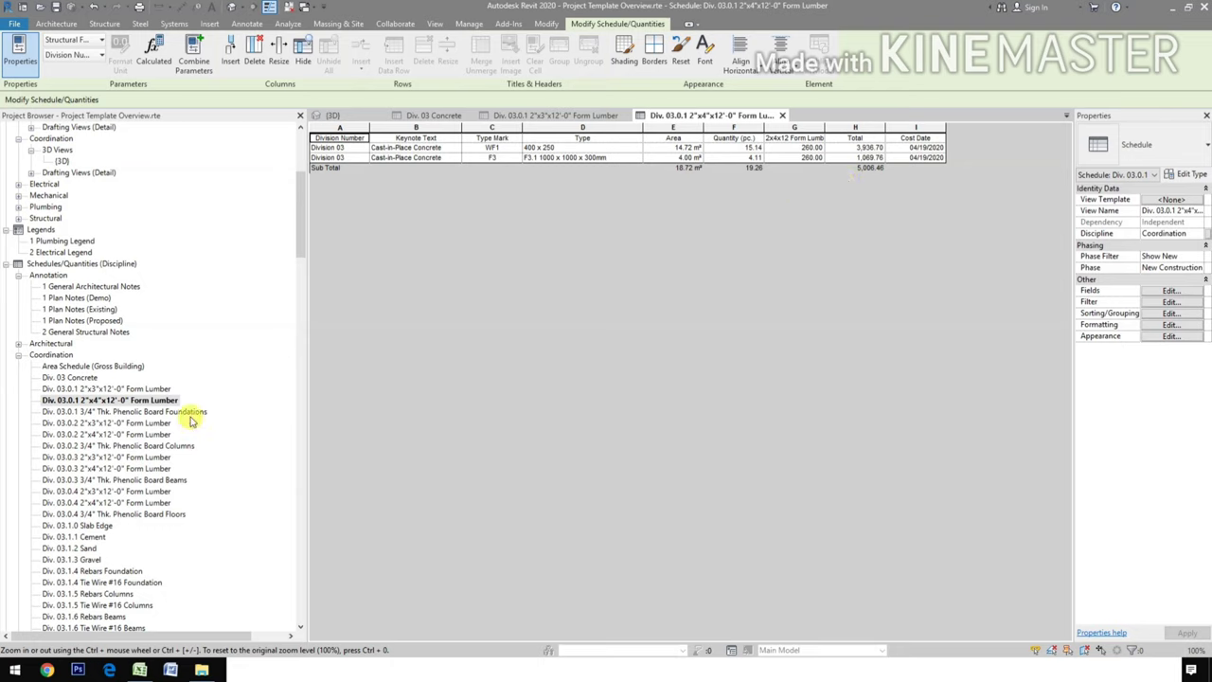
pyautogui.click(124, 414)
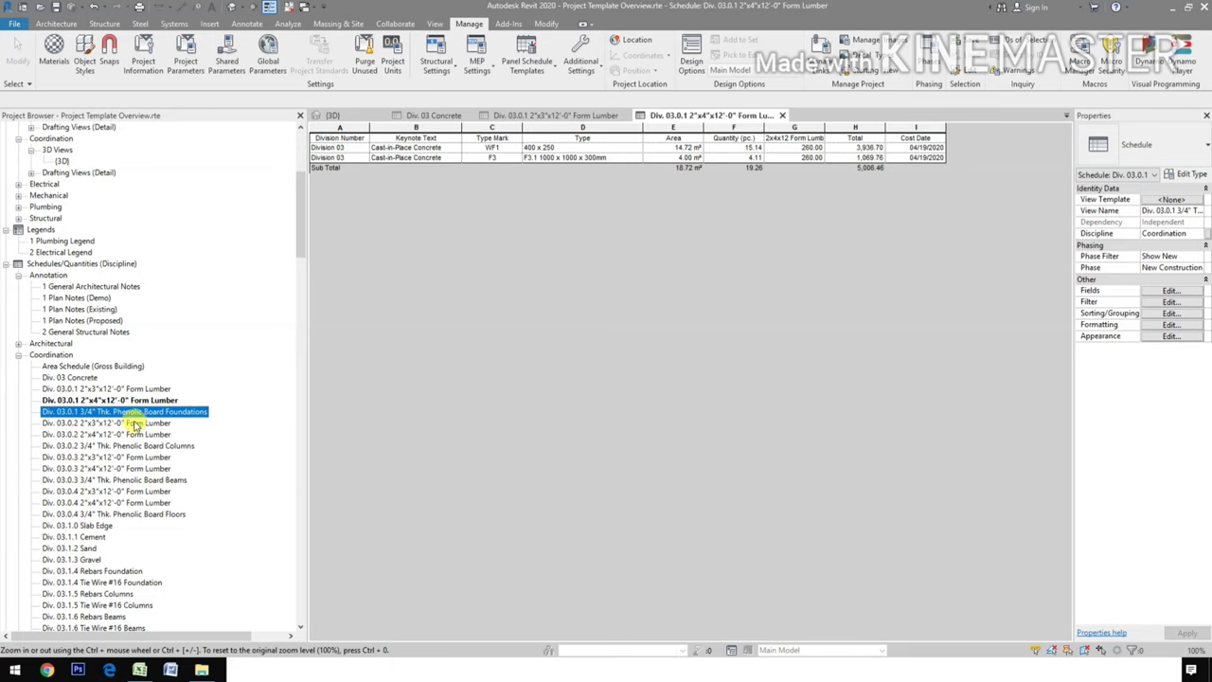
pyautogui.click(135, 423)
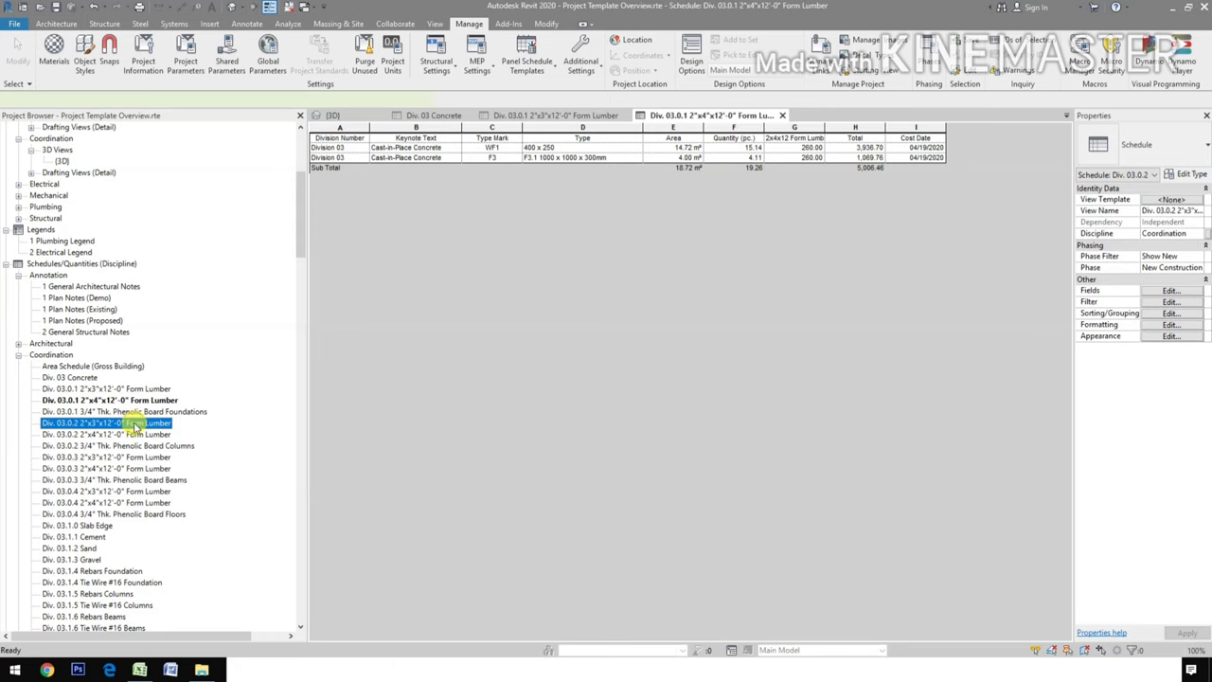
pyautogui.doubleClick(135, 425)
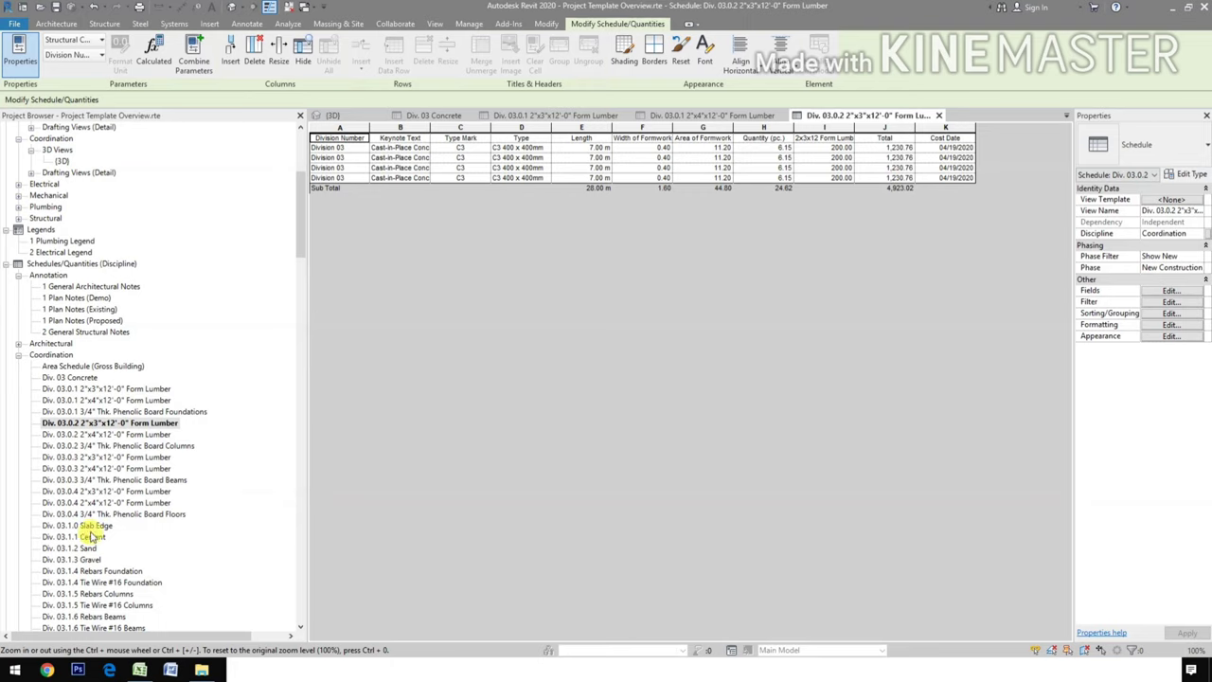
pyautogui.scroll(-1, 95, 544)
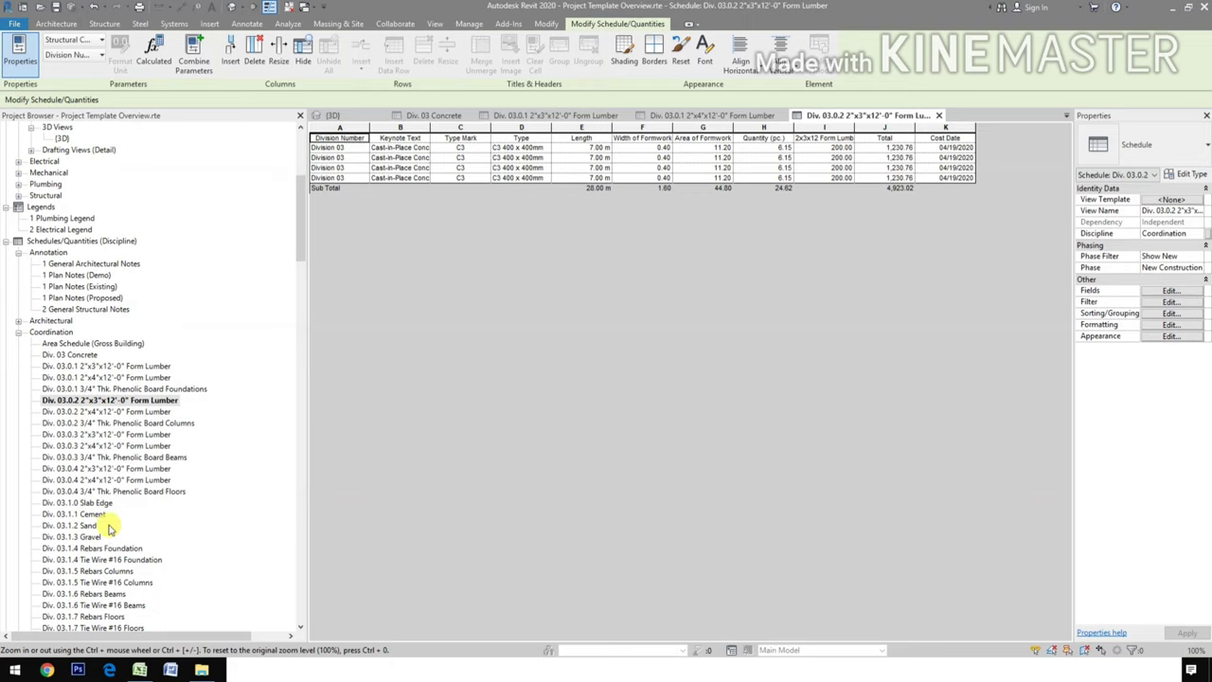
pyautogui.click(87, 514)
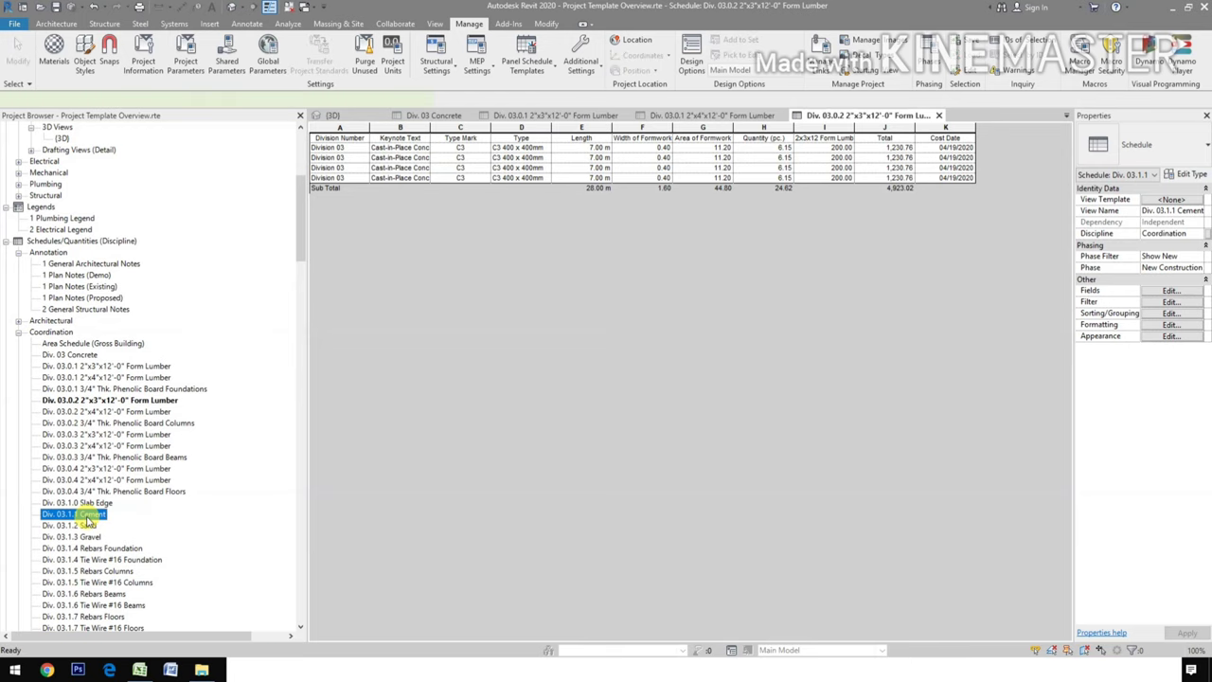
pyautogui.doubleClick(88, 519)
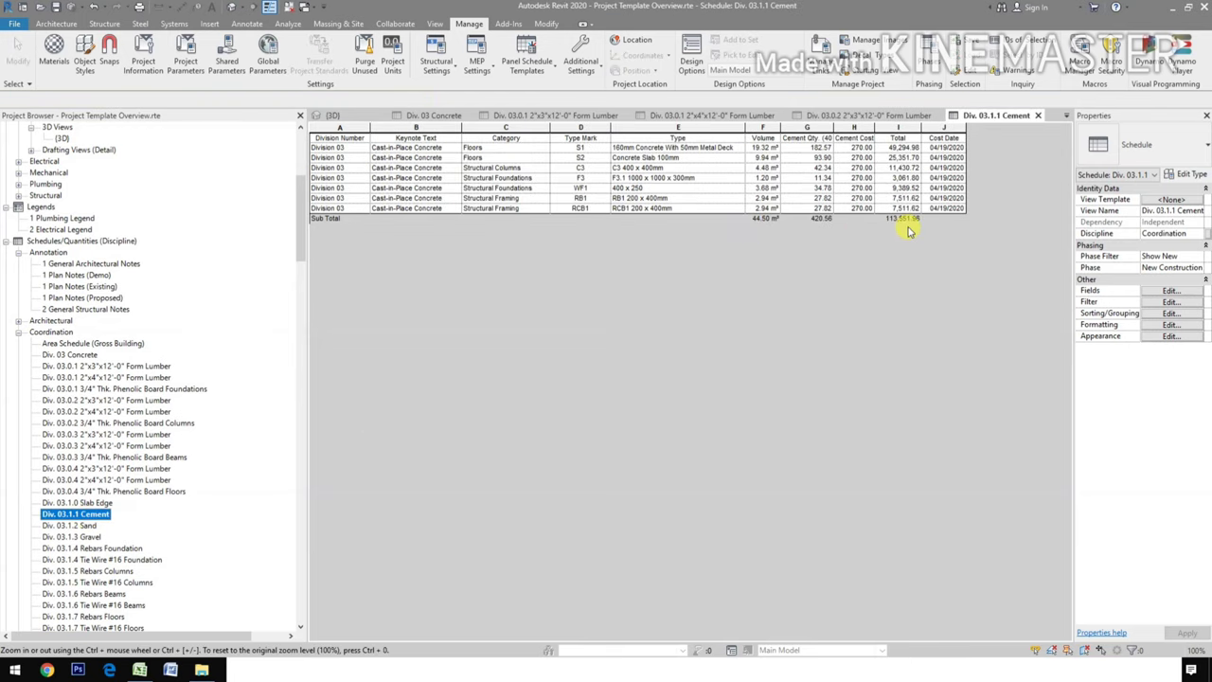
pyautogui.click(85, 525)
pyautogui.scroll(-1, 93, 511)
pyautogui.scroll(-1, 95, 474)
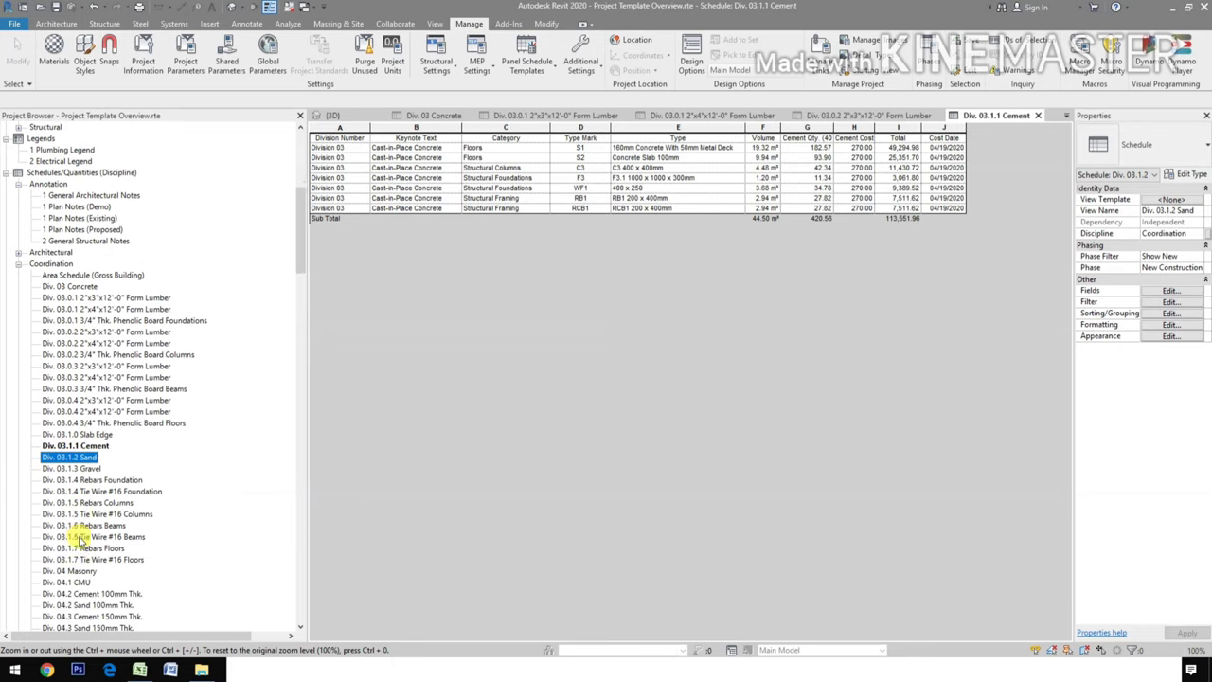
pyautogui.scroll(-1, 97, 445)
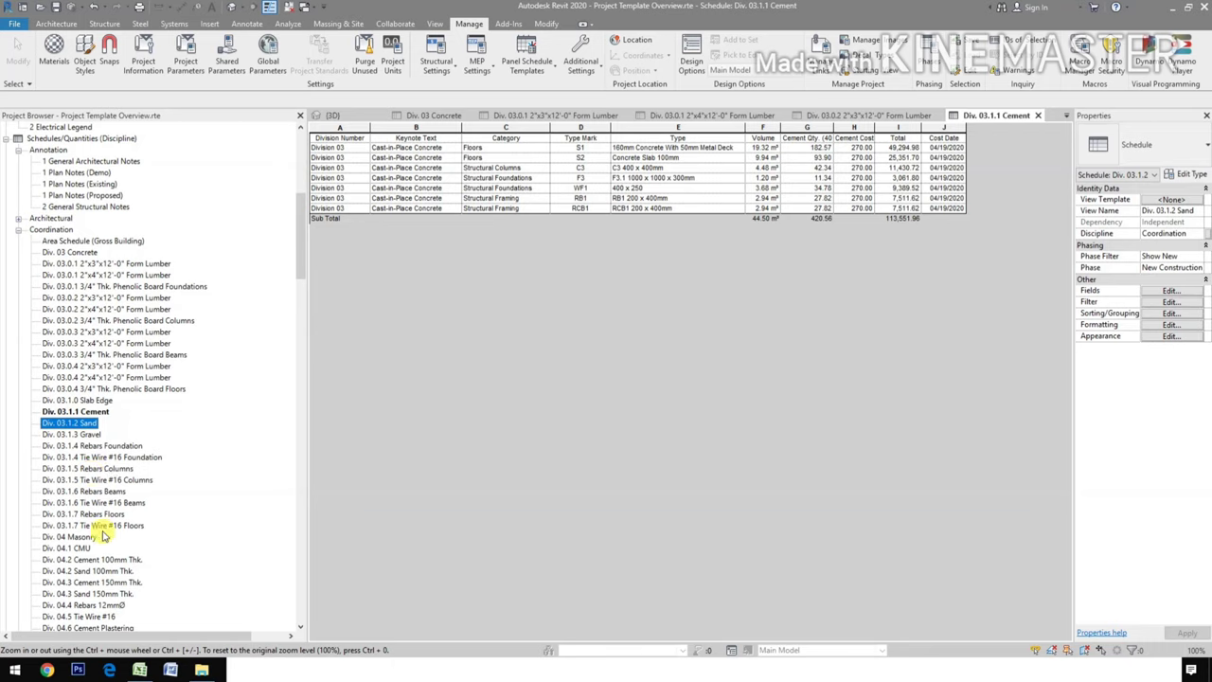
pyautogui.scroll(-1, 102, 538)
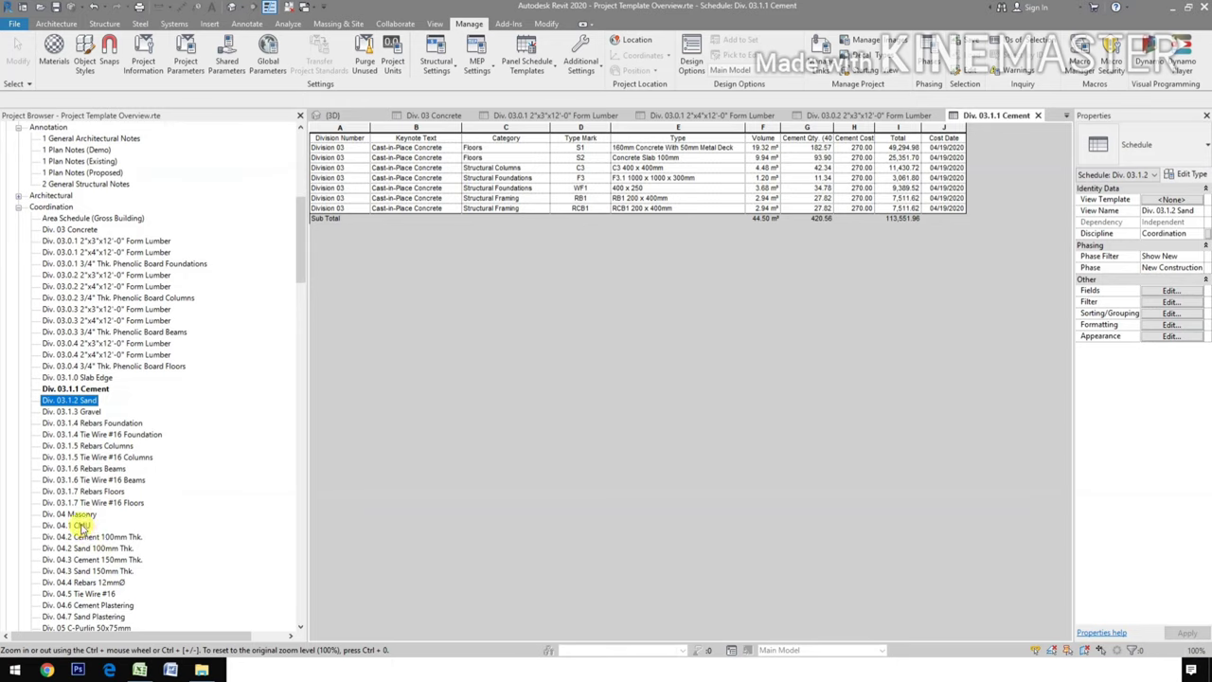
pyautogui.scroll(-1, 82, 526)
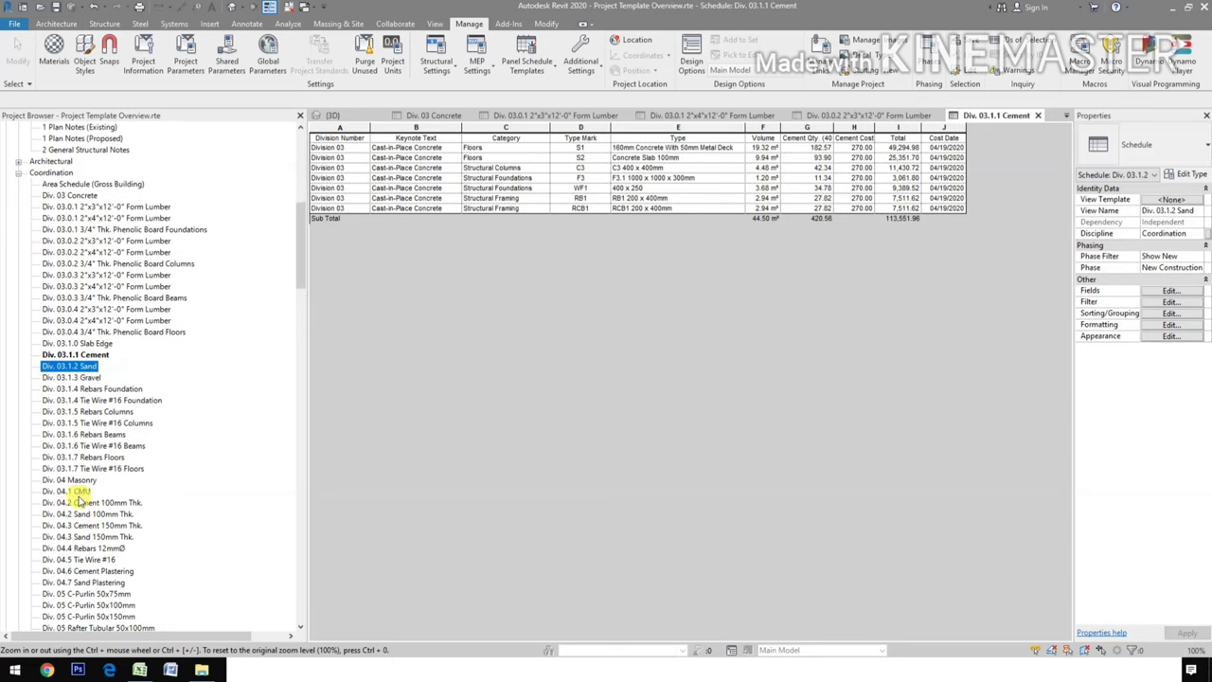
pyautogui.click(86, 493)
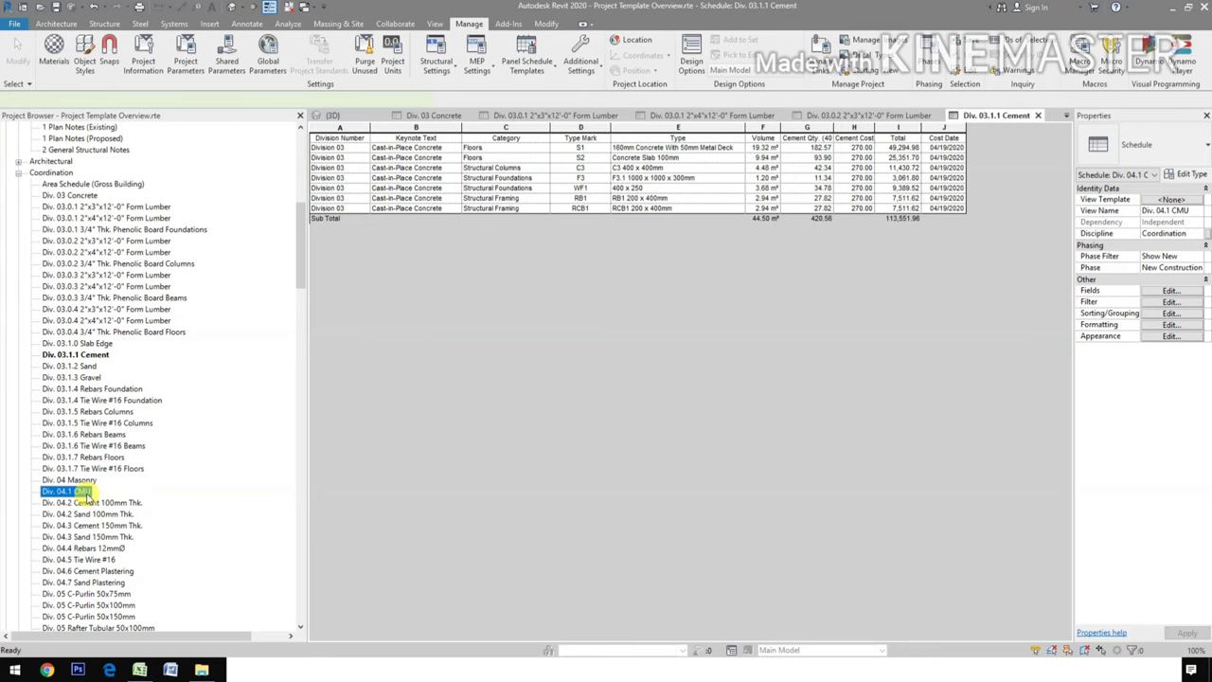
# Open the Div. 04.1 CMU schedule
pyautogui.doubleClick(84, 493)
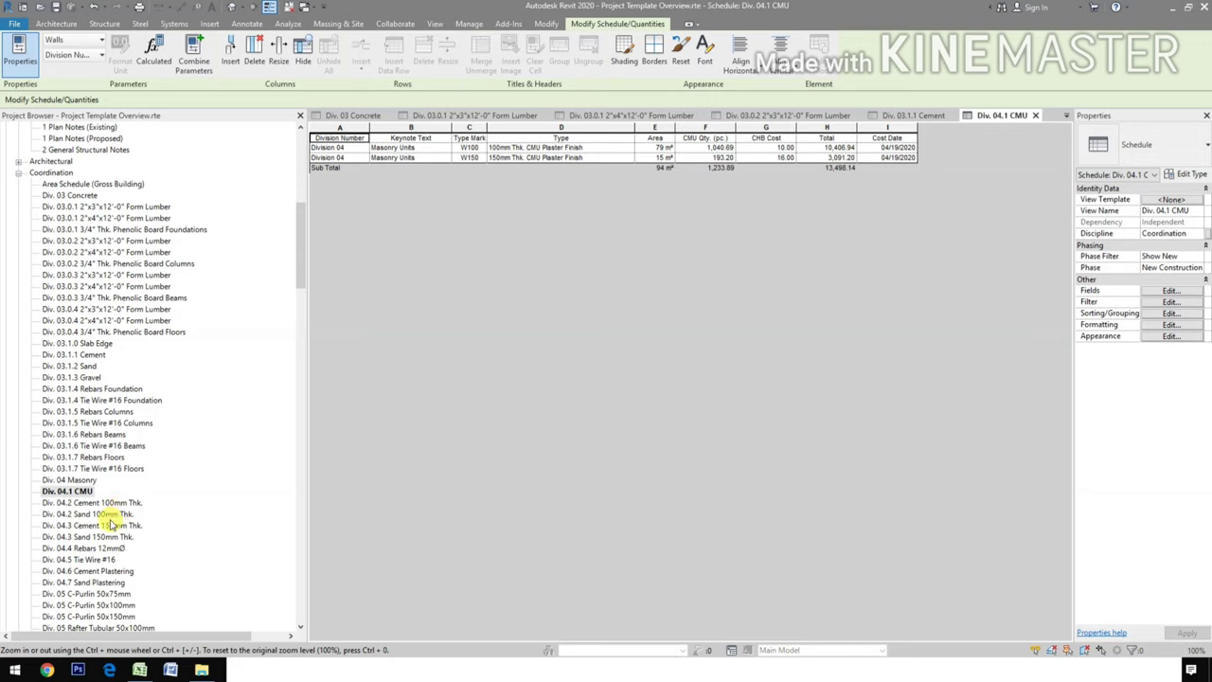
pyautogui.scroll(-1, 93, 570)
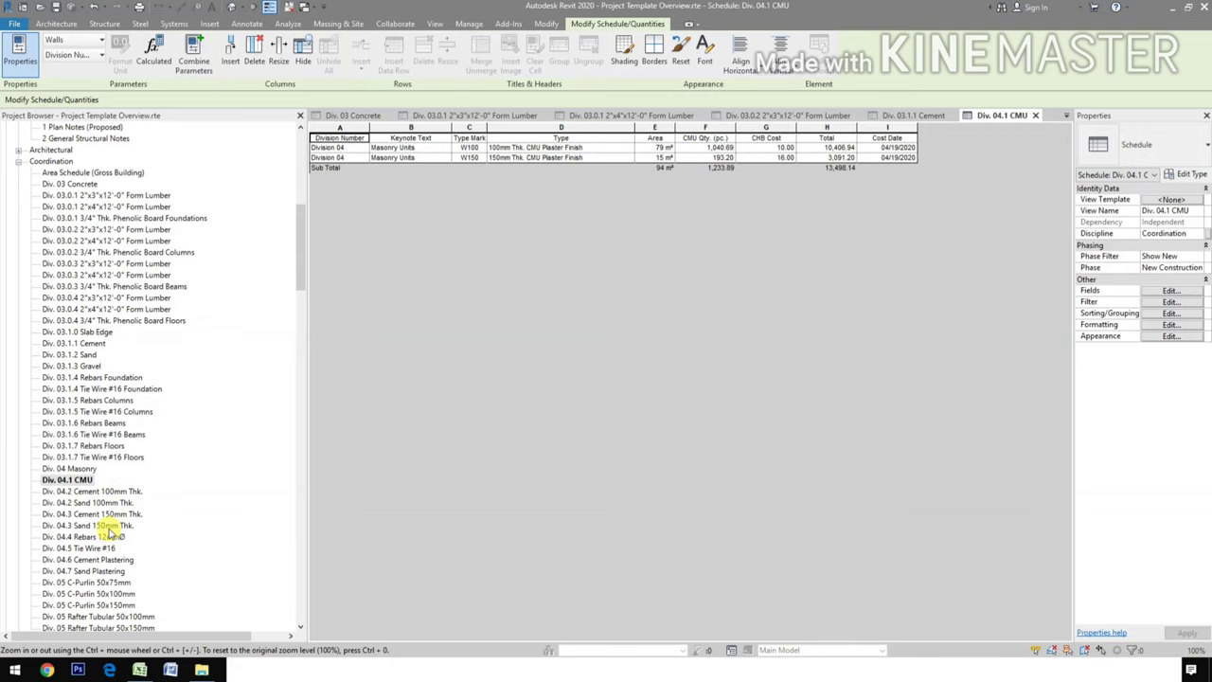
pyautogui.scroll(-1, 95, 538)
# Open the Div. 04.6 Cement Plastering schedule showing the Division 04 masonry rows
pyautogui.scroll(-1, 97, 532)
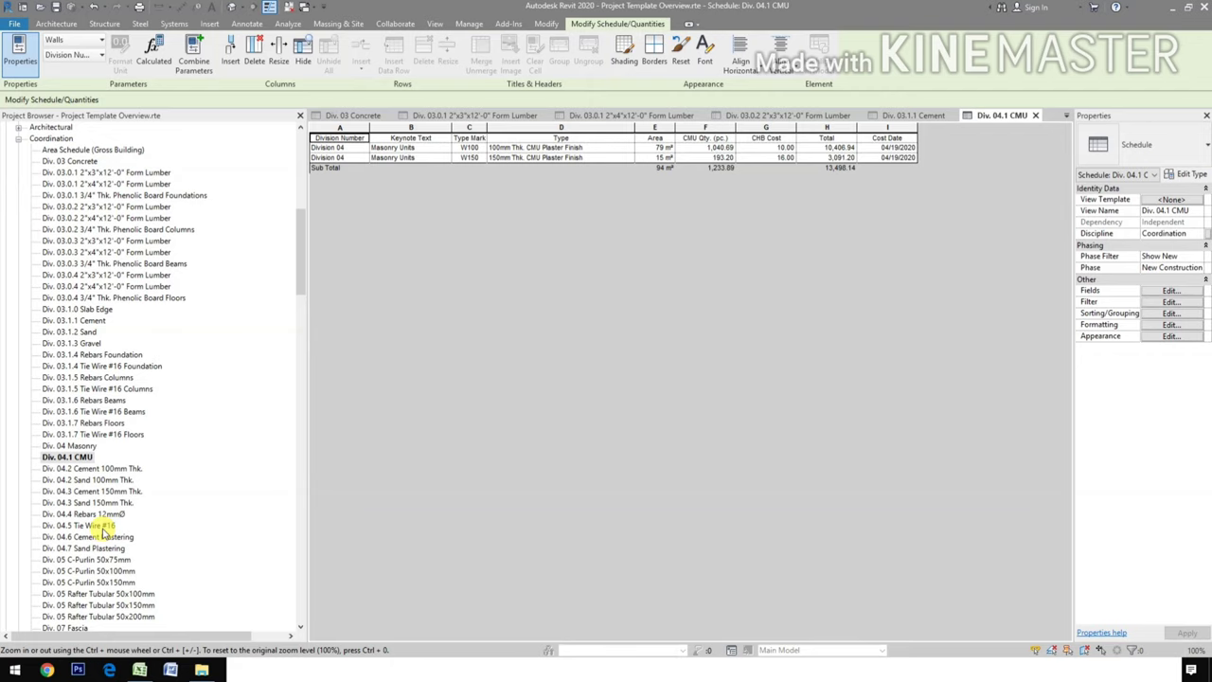
pyautogui.scroll(-1, 121, 558)
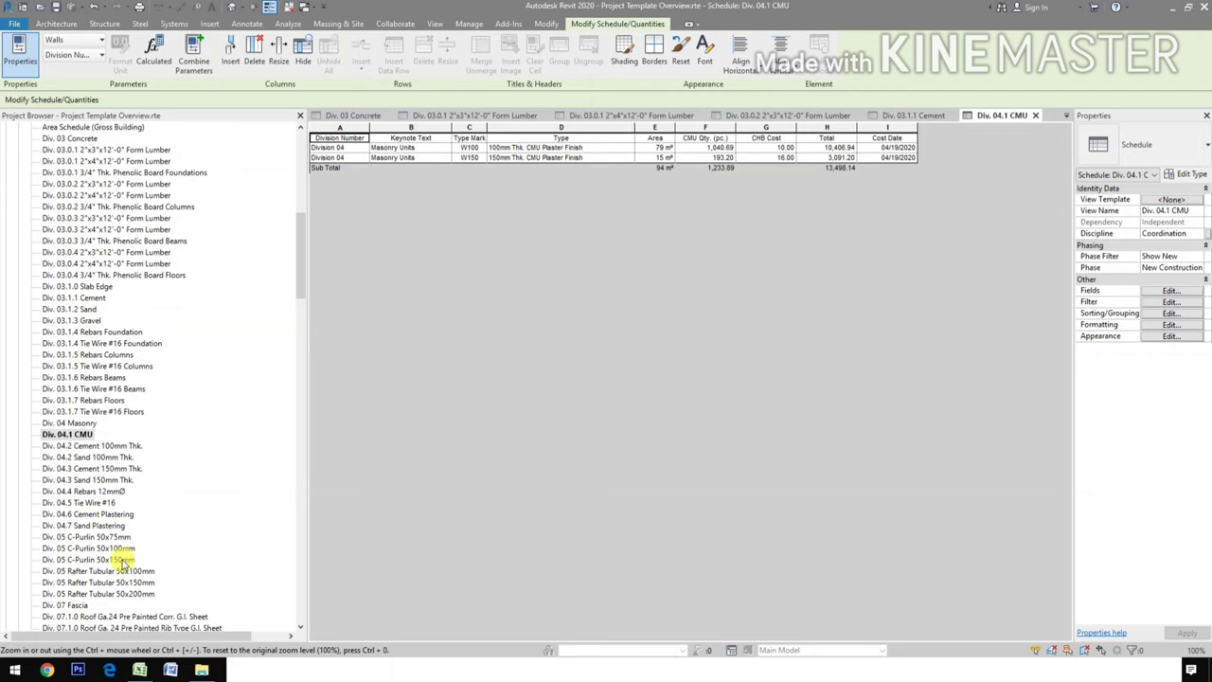
pyautogui.scroll(-1, 121, 560)
pyautogui.click(92, 493)
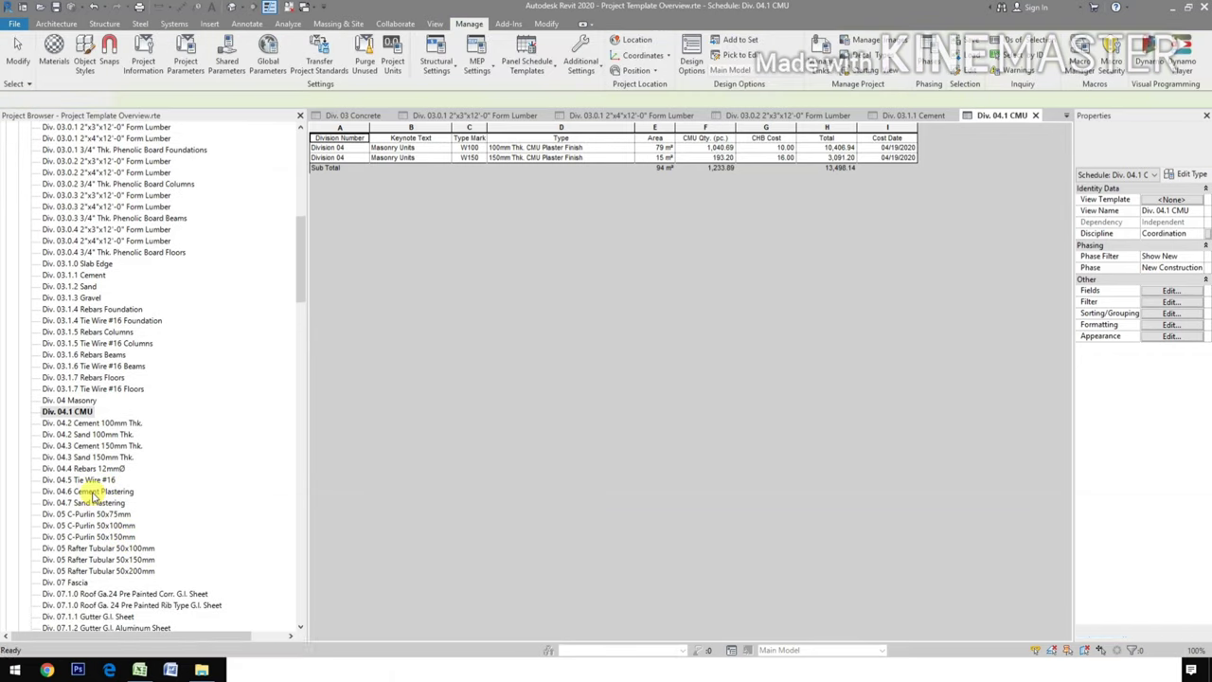
pyautogui.doubleClick(92, 494)
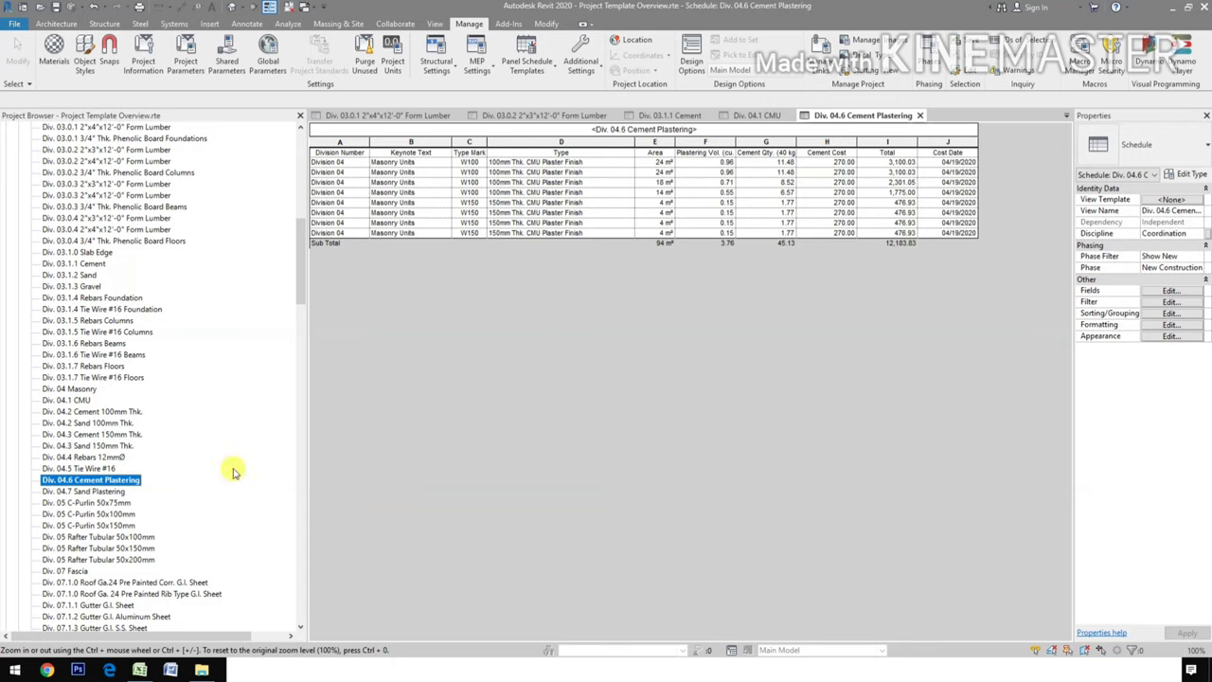
pyautogui.scroll(-1, 89, 536)
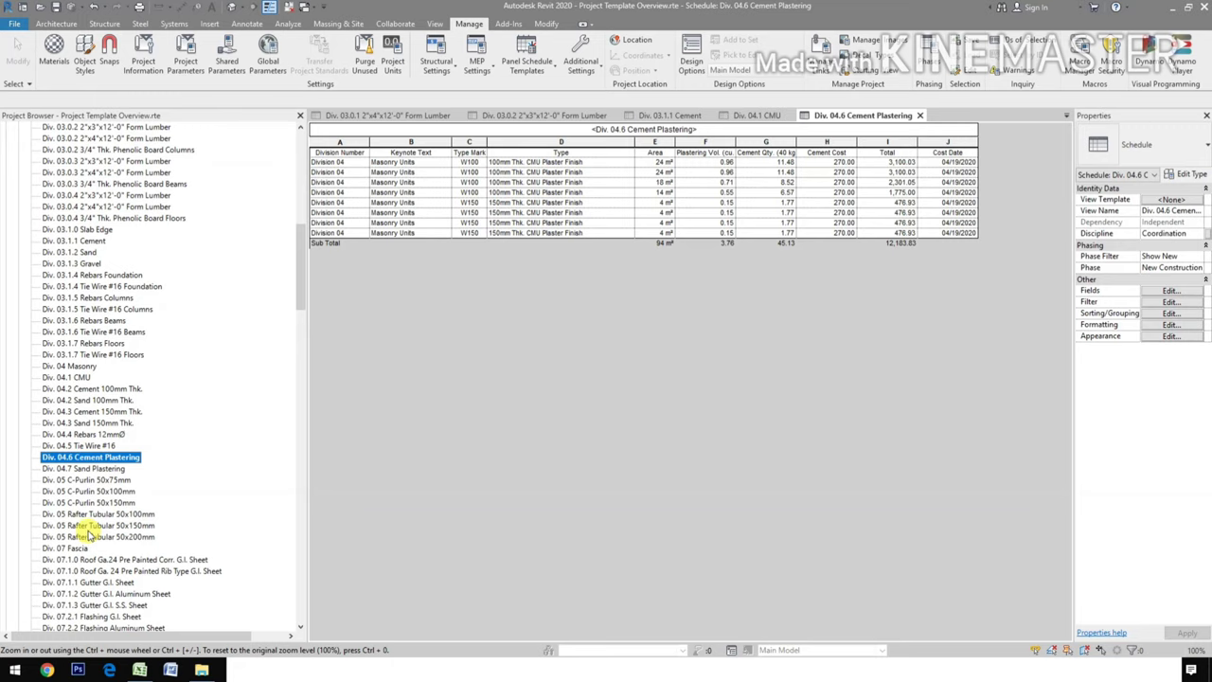
pyautogui.scroll(-1, 87, 536)
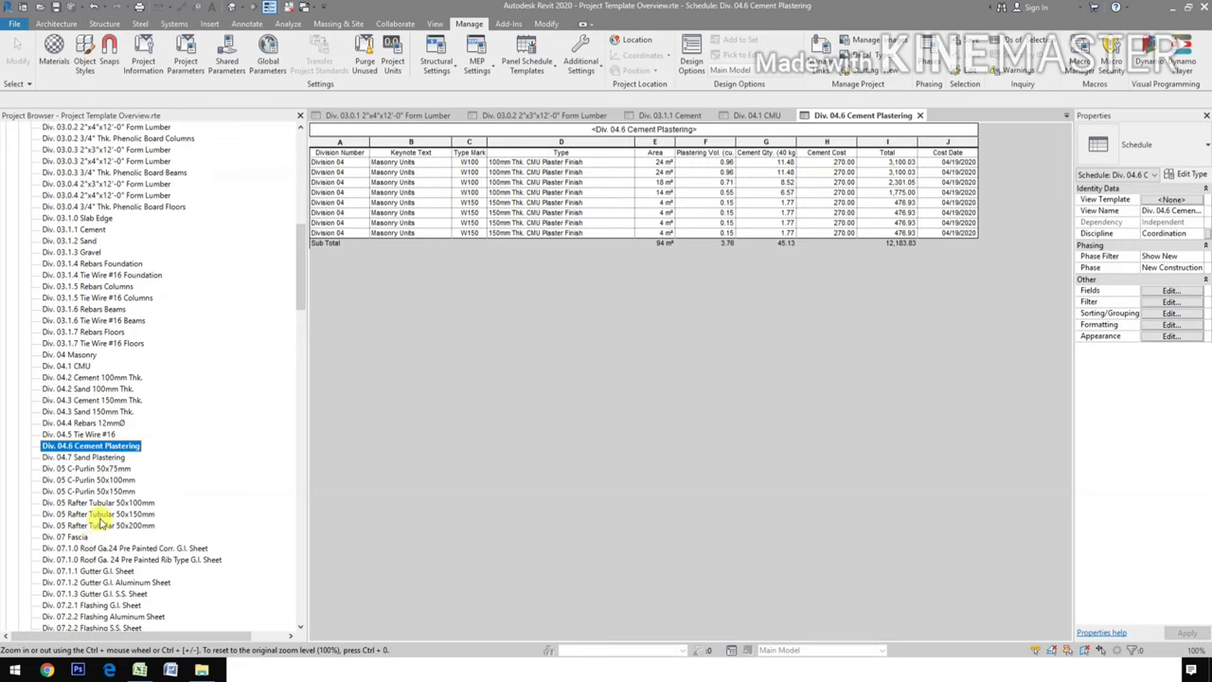
pyautogui.click(111, 468)
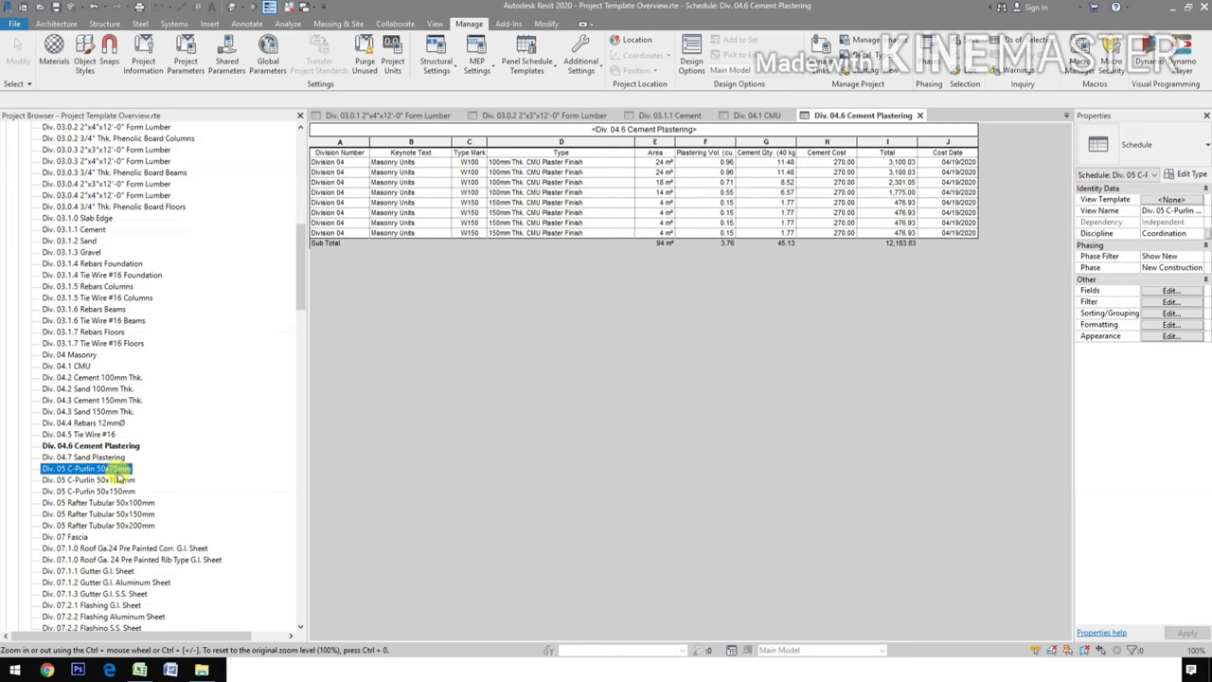
# Open the Div. 05 C-Purlin 50x75mm schedule, then scroll the Project Browser toward Div. 08 Door
pyautogui.doubleClick(113, 468)
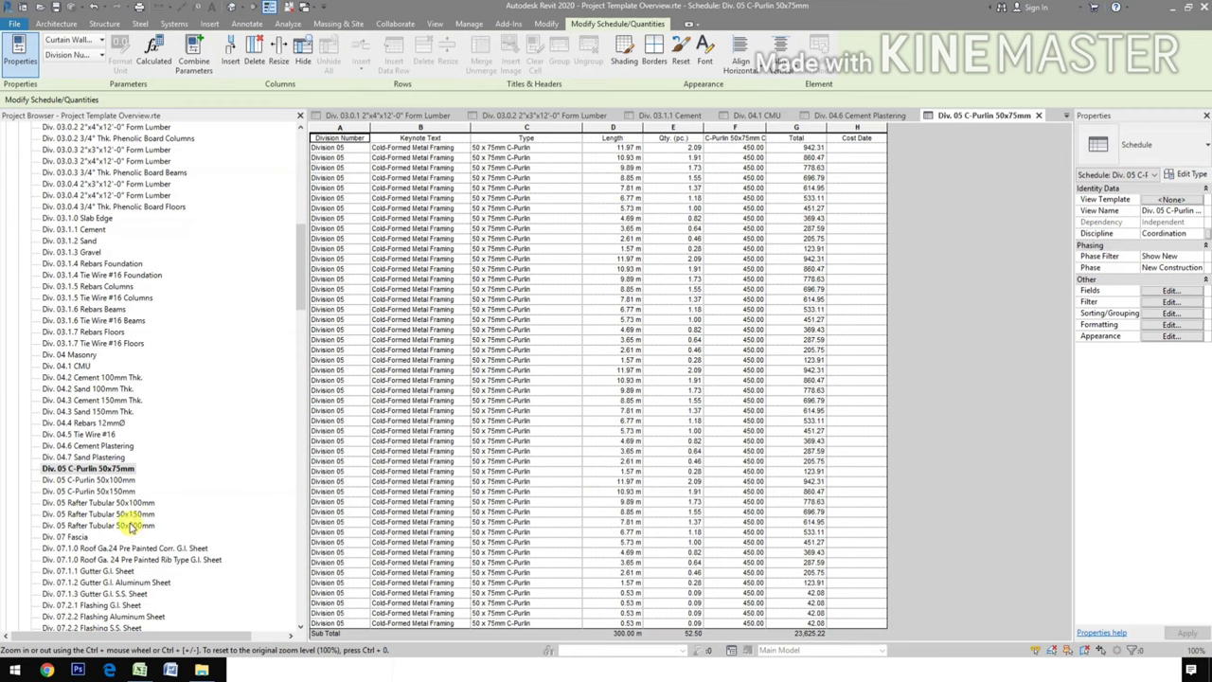
pyautogui.scroll(-1, 131, 528)
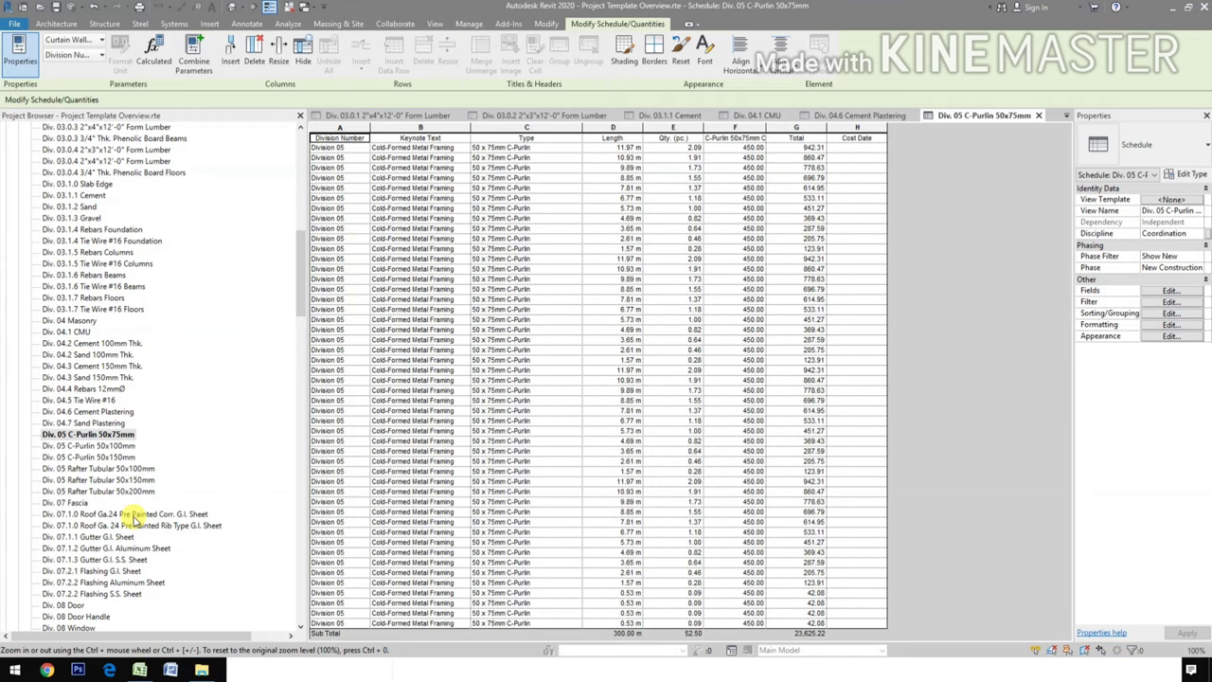
pyautogui.scroll(-1, 136, 520)
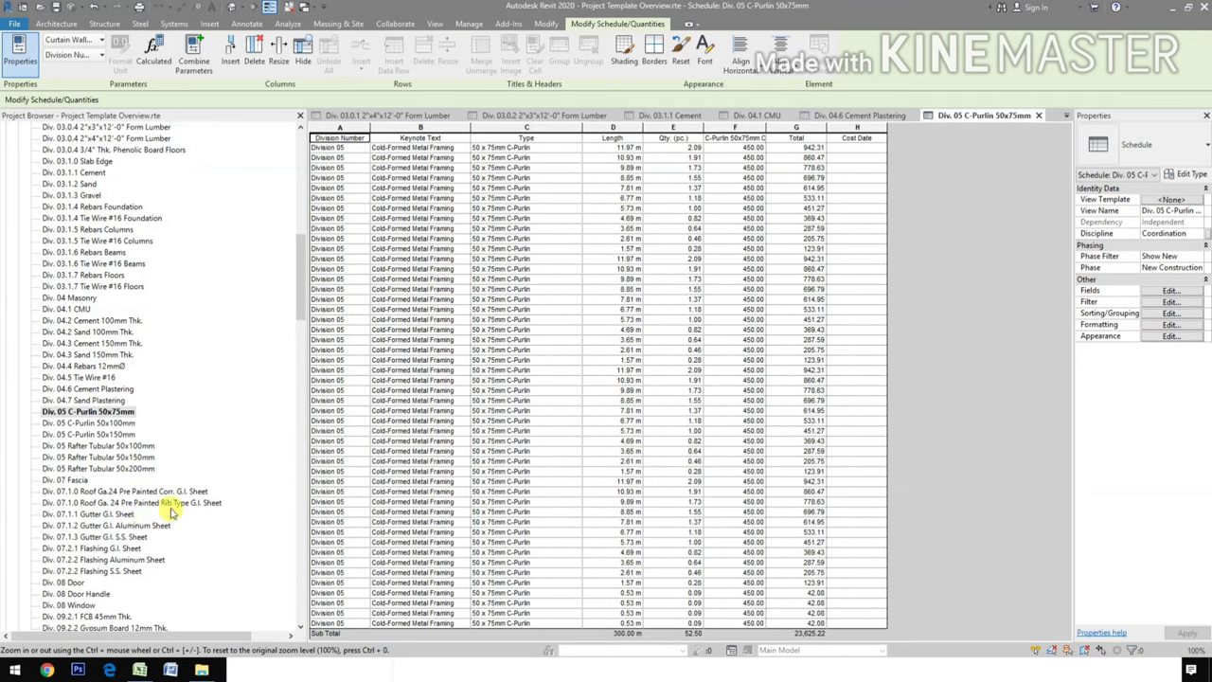
pyautogui.scroll(-1, 114, 542)
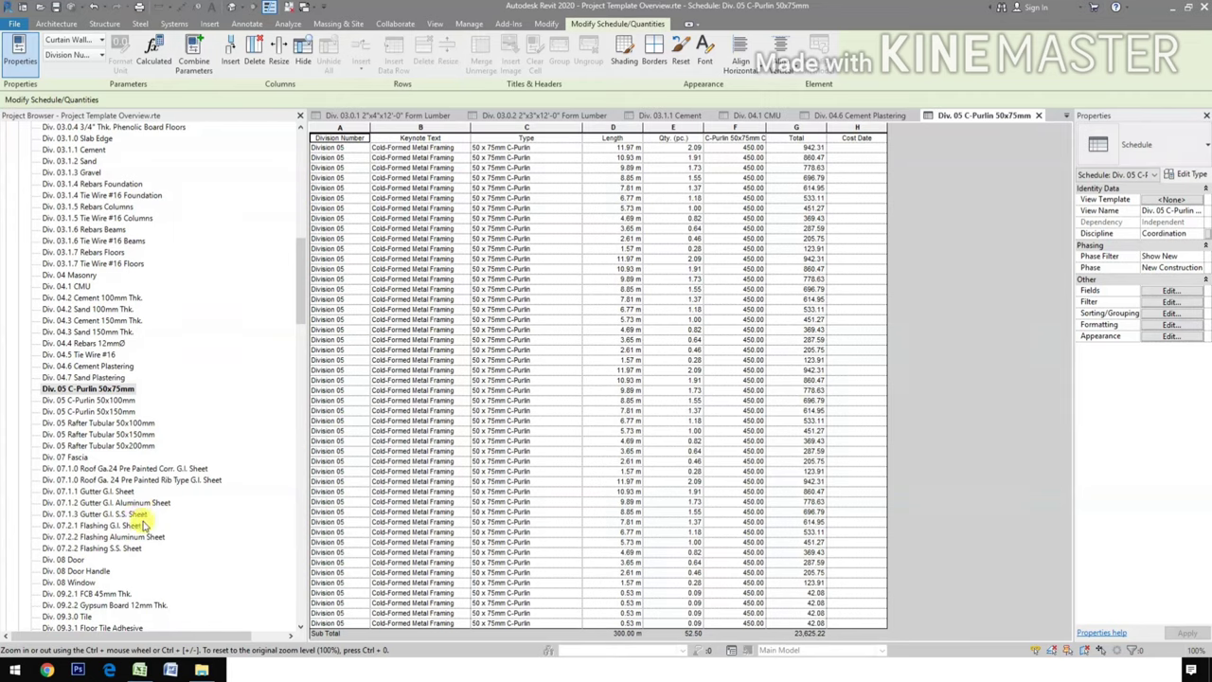
pyautogui.scroll(-1, 109, 539)
pyautogui.scroll(-1, 106, 516)
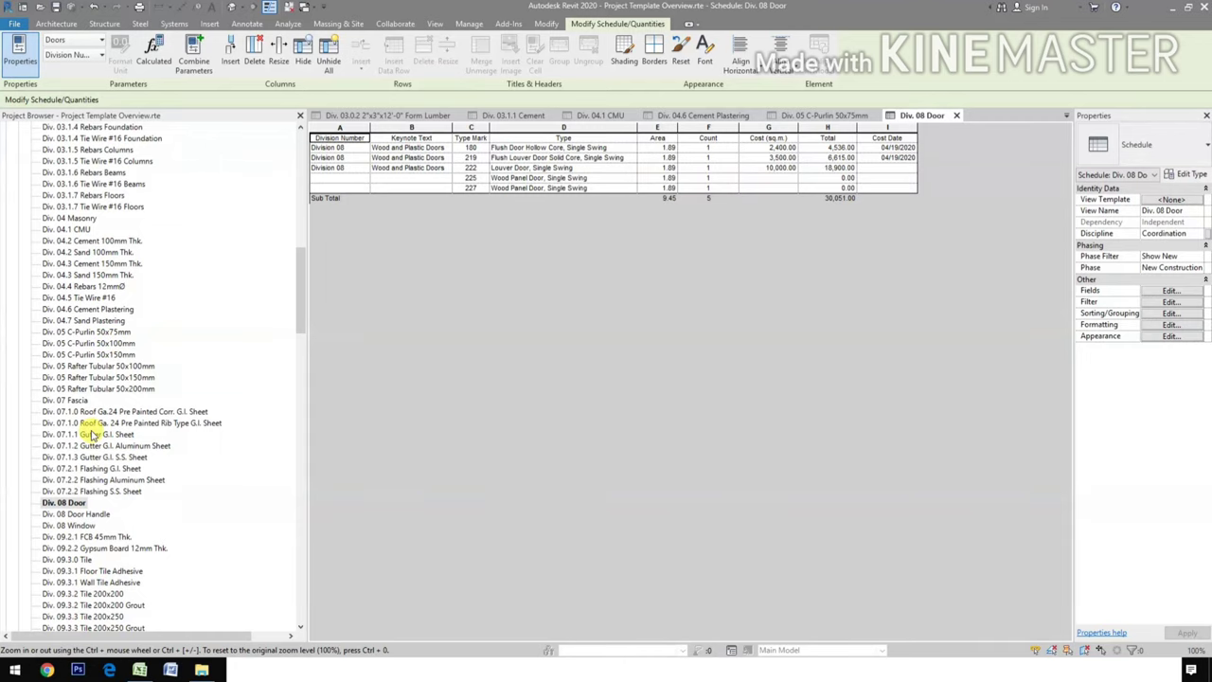
# Go from the 2x3 Form Lumber schedule back to the default 3D view of the house
pyautogui.scroll(-1, 92, 433)
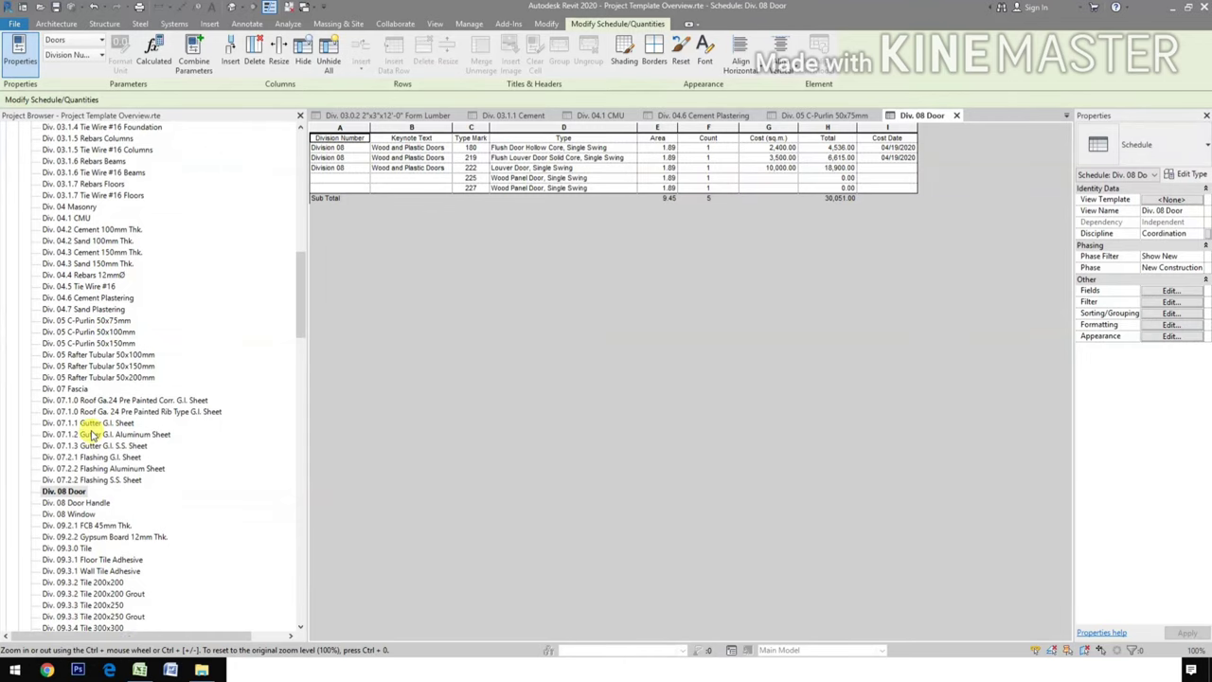
pyautogui.scroll(-1, 91, 434)
pyautogui.scroll(-1, 92, 433)
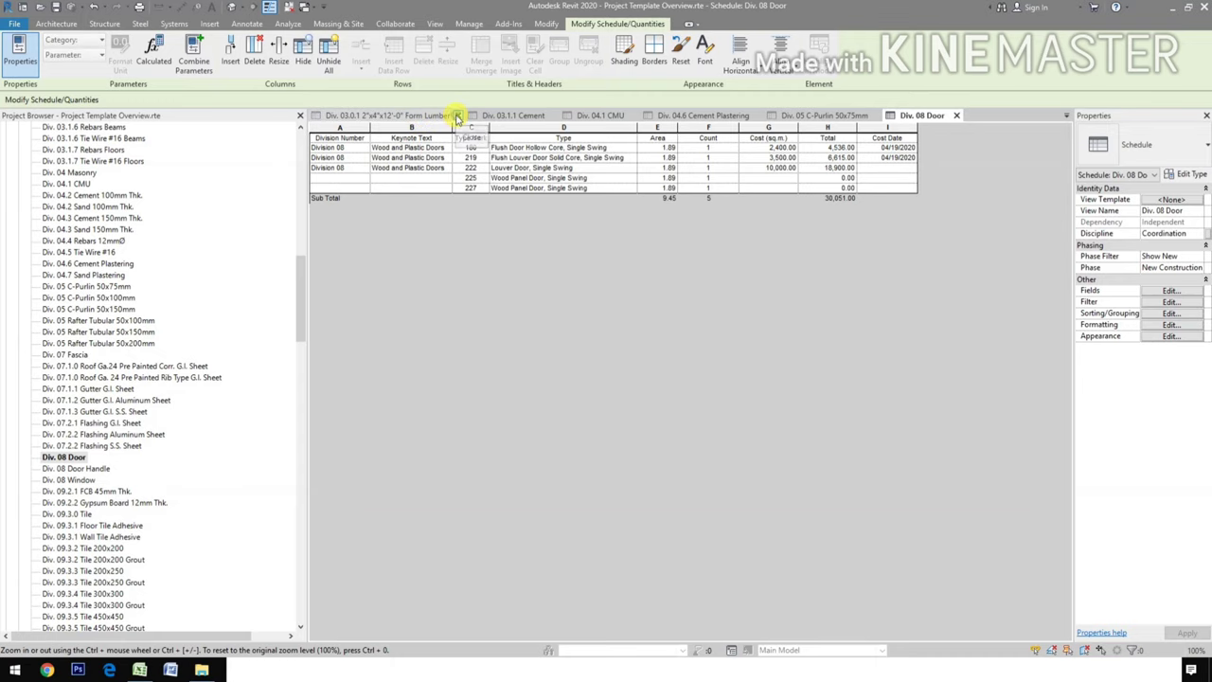
pyautogui.click(455, 115)
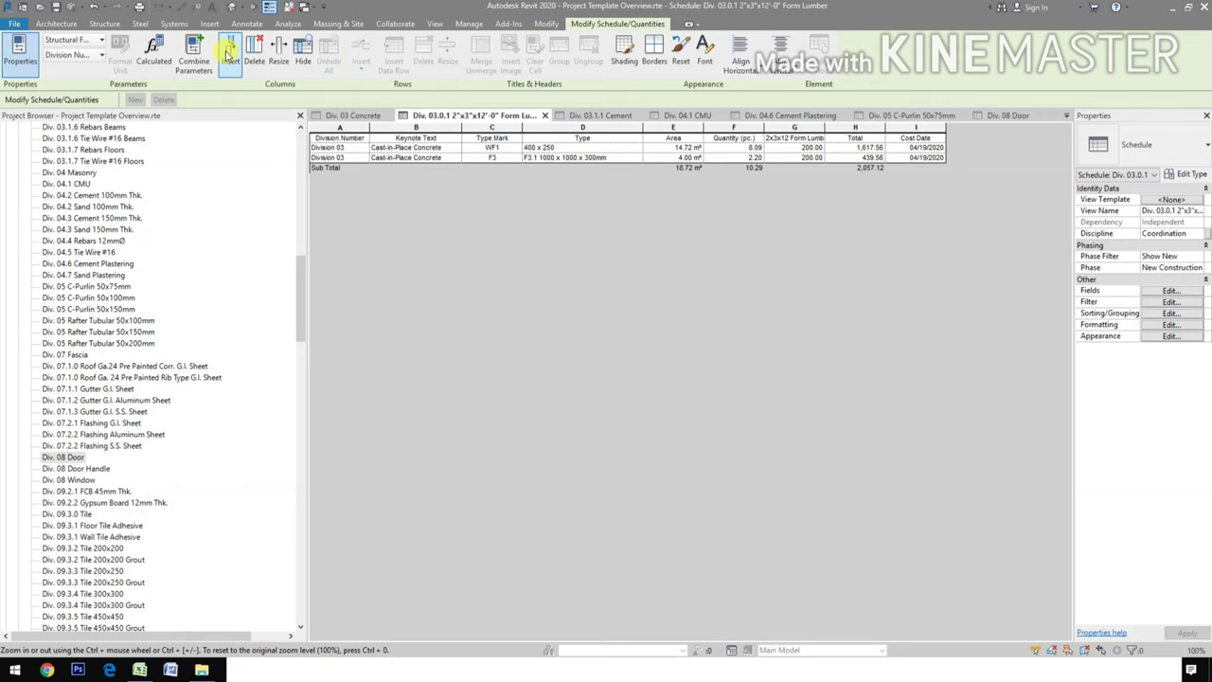
pyautogui.click(232, 6)
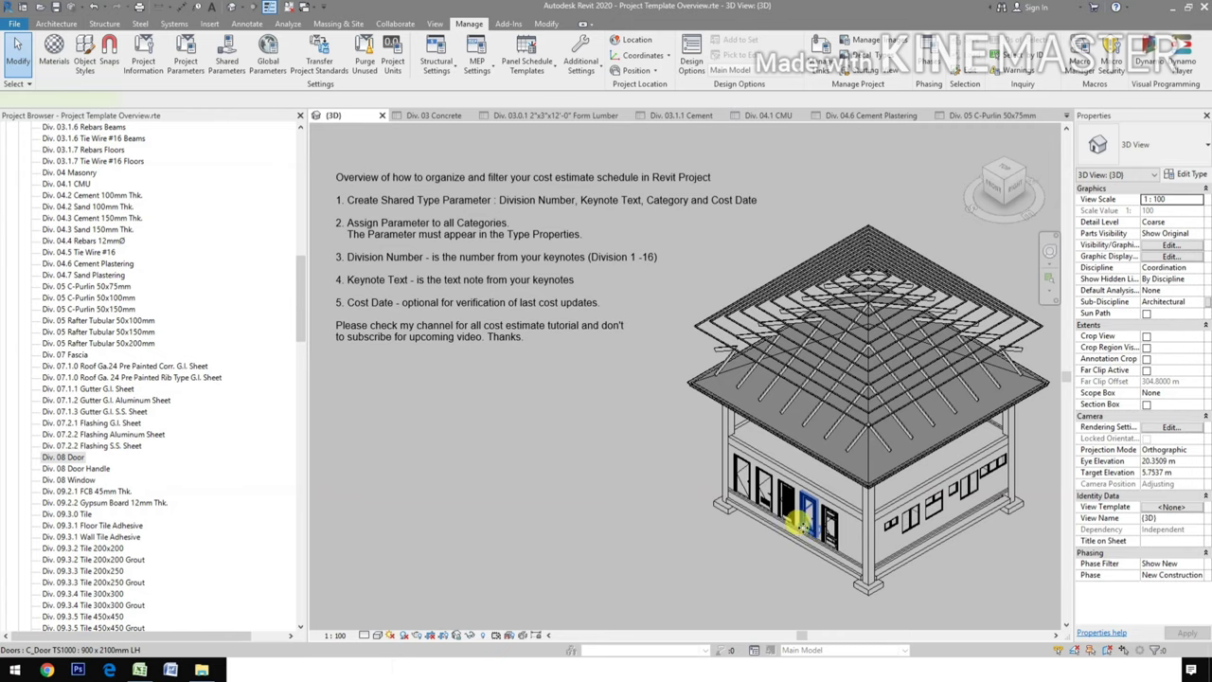
# For the selected door's type, enter Division Number 'Division 08' and Keynote Text 'Wood and Plastic Doors'
pyautogui.click(805, 530)
pyautogui.click(1182, 176)
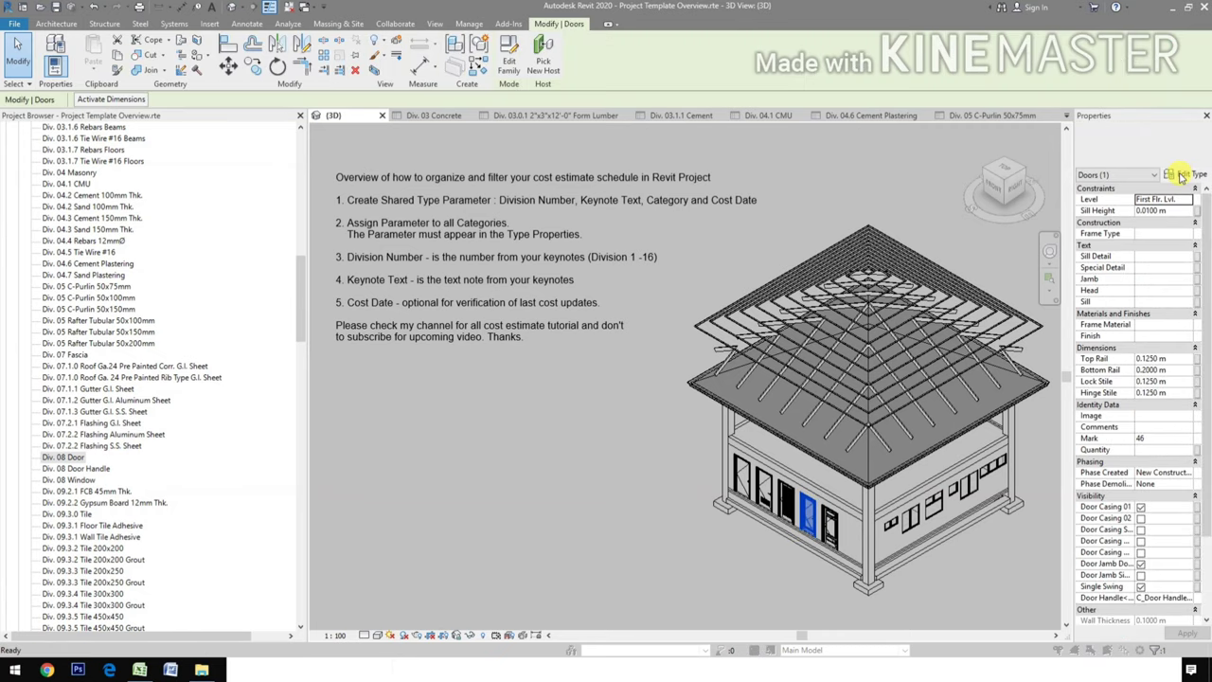
pyautogui.scroll(-3, 800, 445)
pyautogui.scroll(-3, 795, 421)
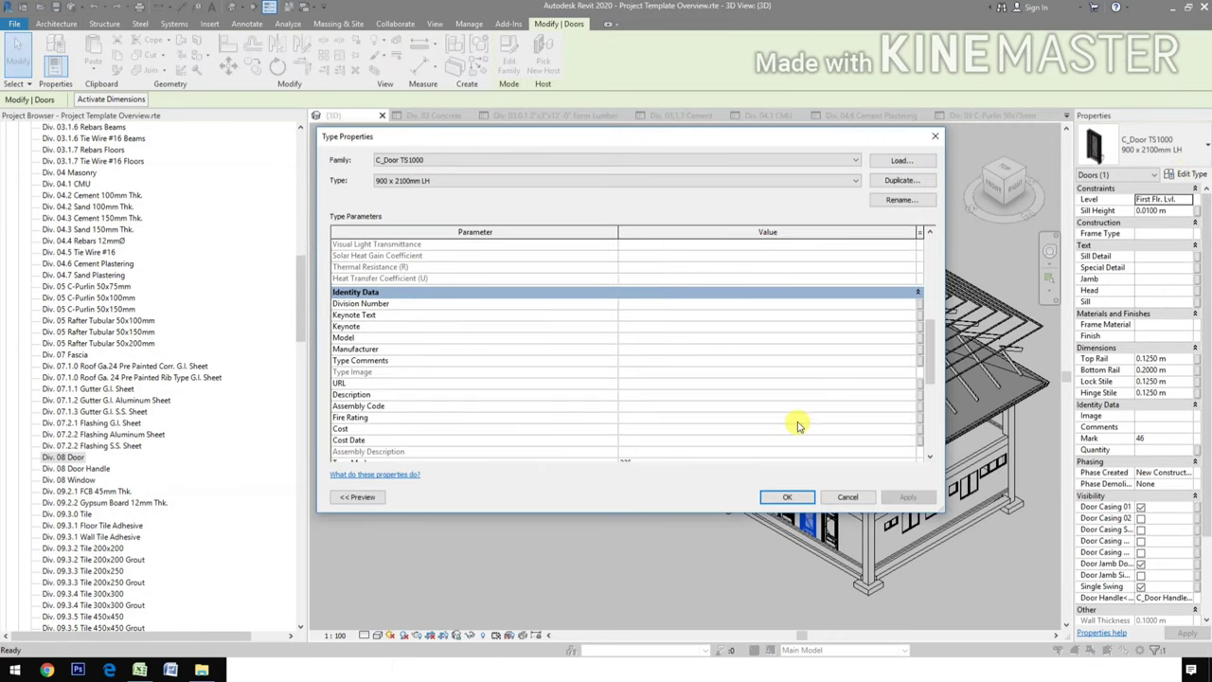
pyautogui.write('Division 08')
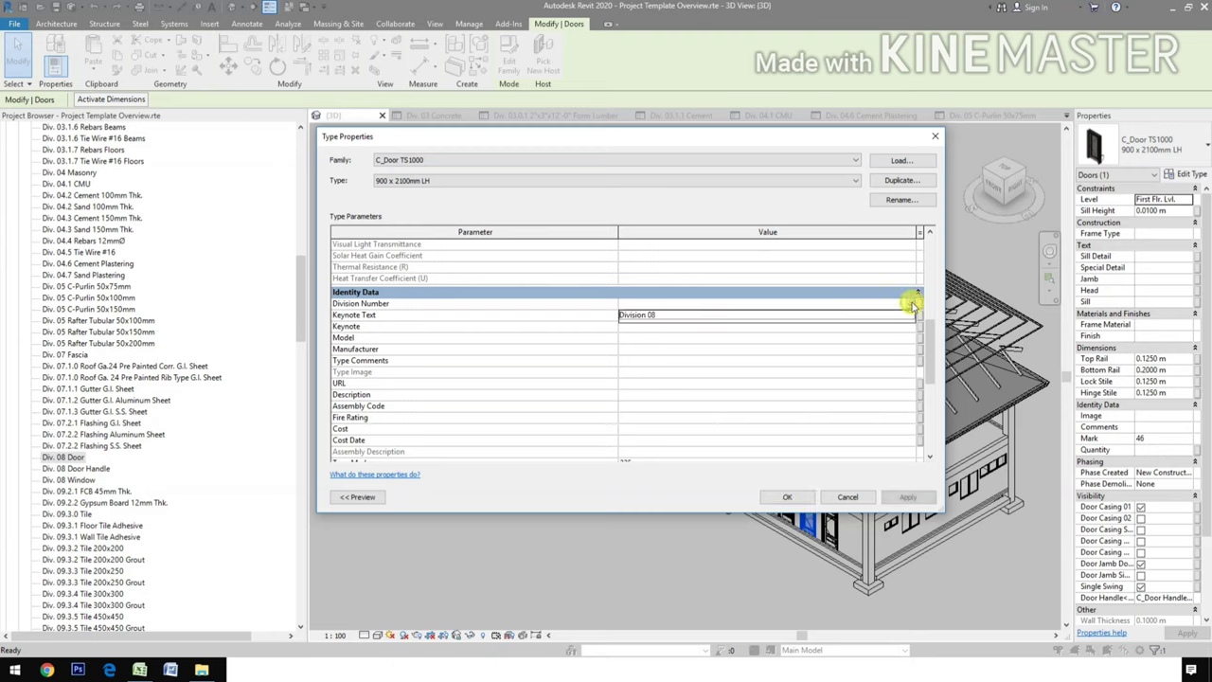
pyautogui.click(679, 326)
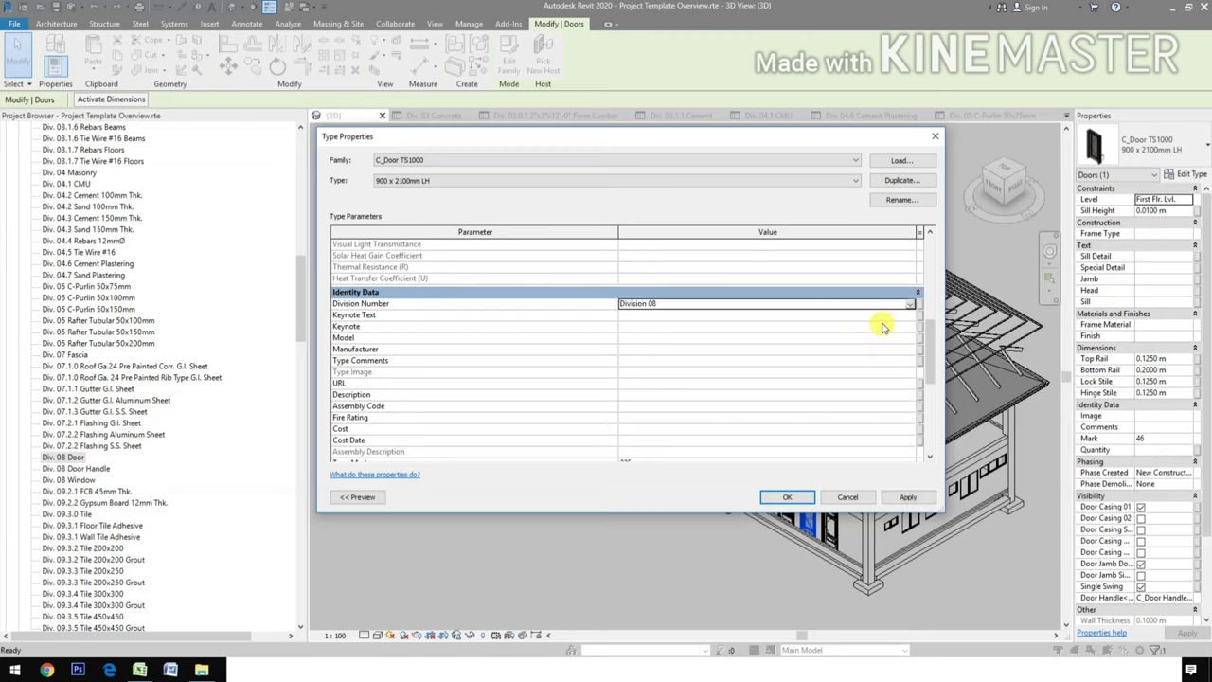
pyautogui.click(910, 324)
pyautogui.write('Wood and Plastic Doors')
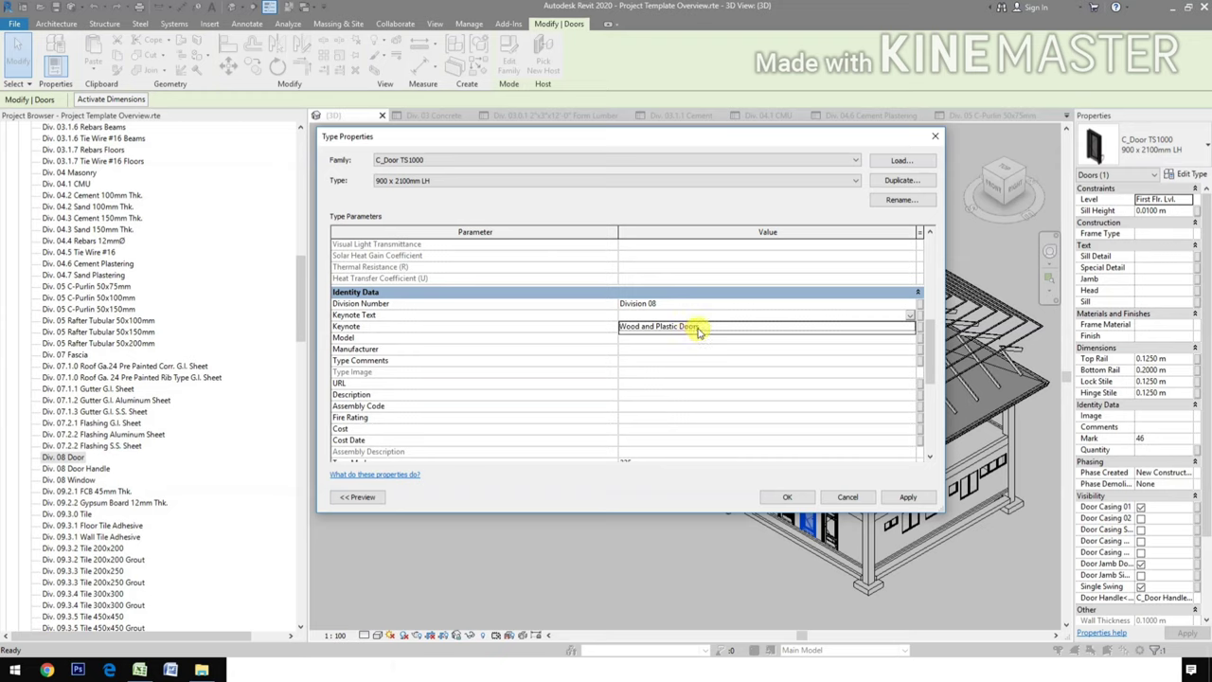
pyautogui.press('Return')
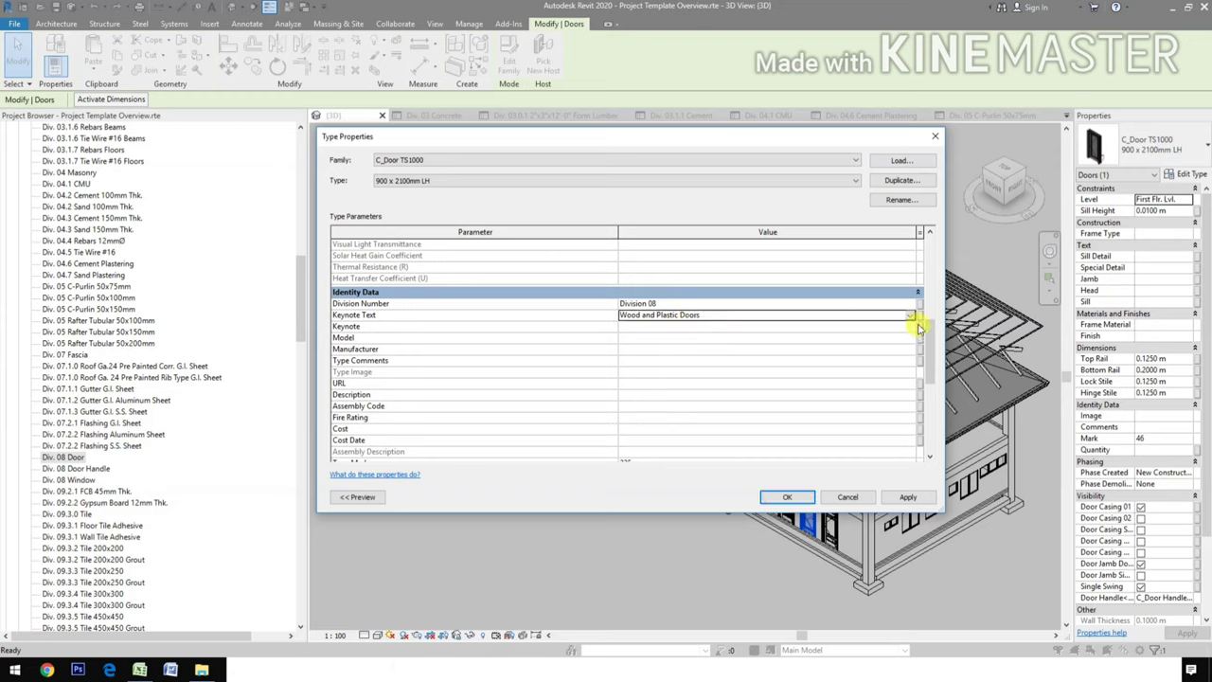
pyautogui.press('Tab')
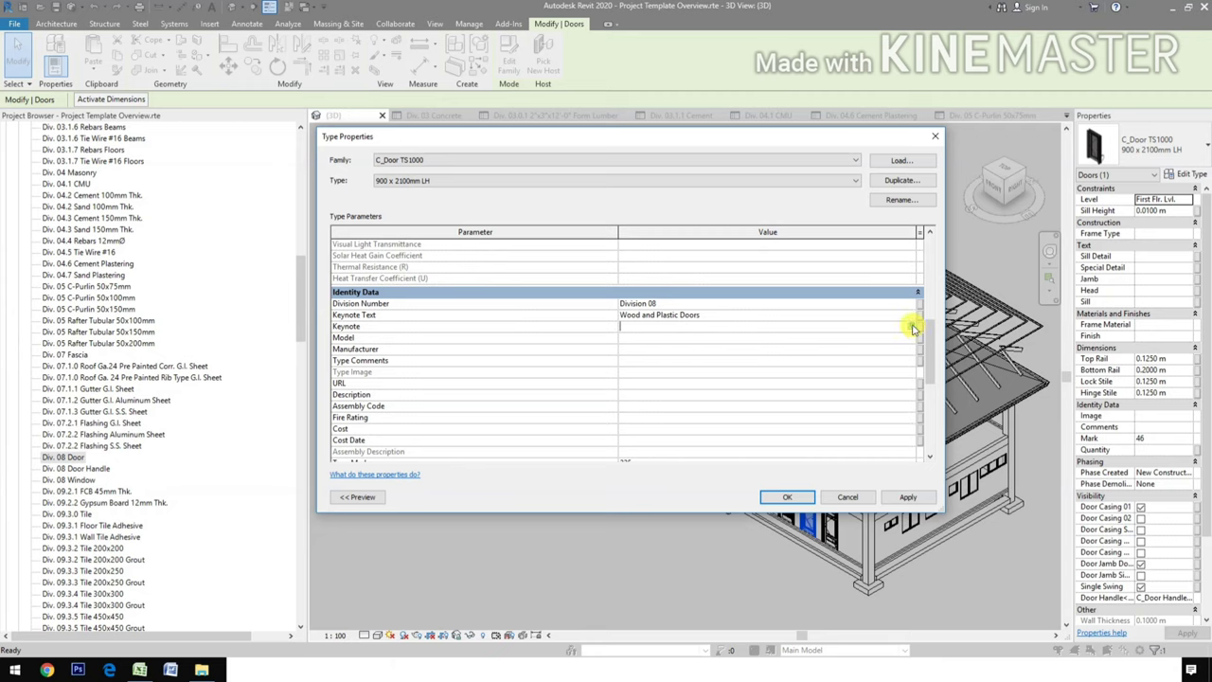
# Assign keynote 08200 Wood and Plastic Doors to the door type, apply, and deselect
pyautogui.click(914, 327)
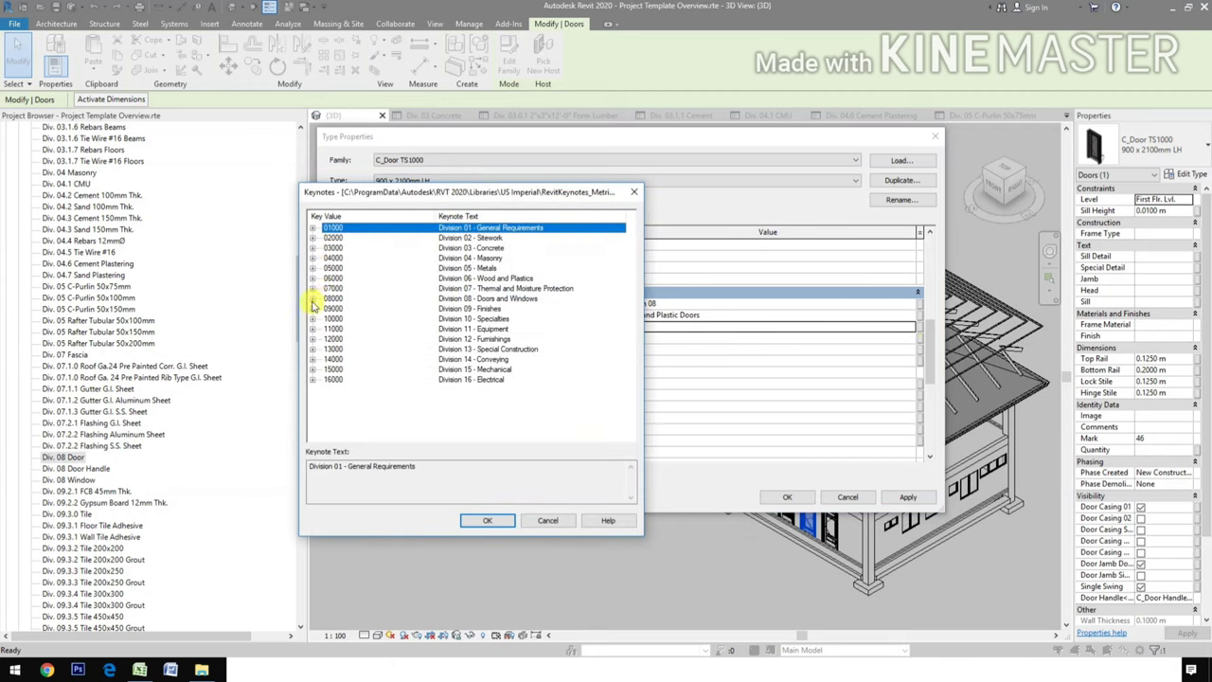
pyautogui.click(313, 299)
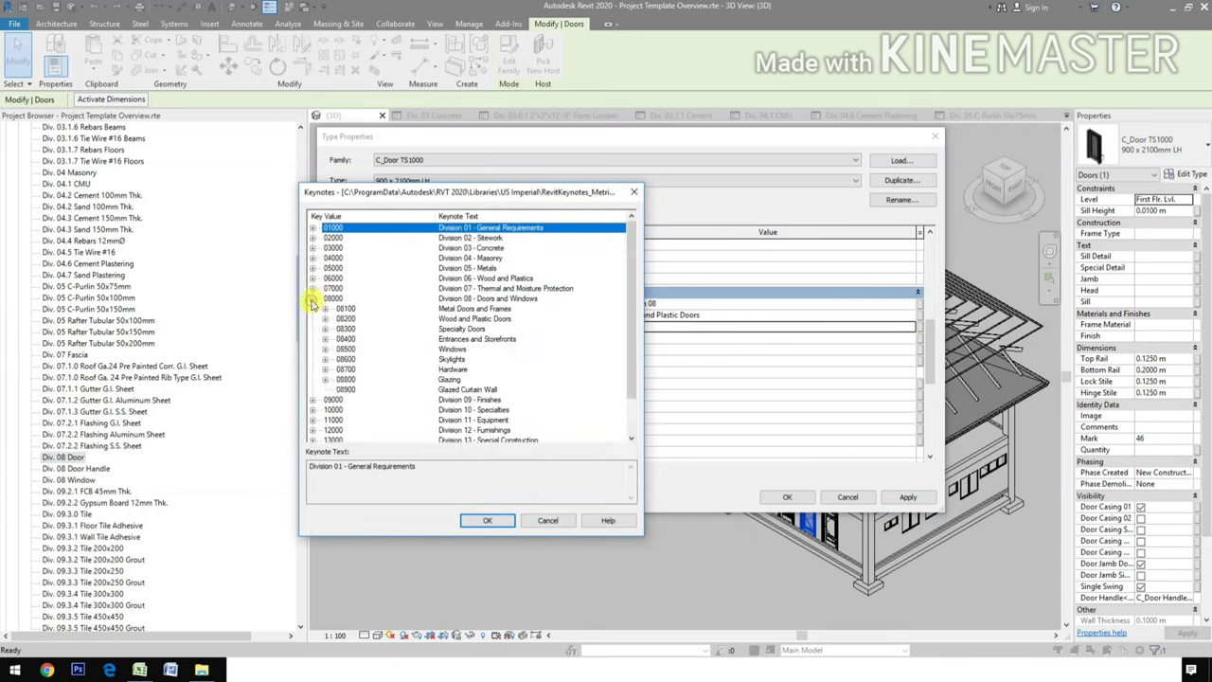
pyautogui.click(478, 318)
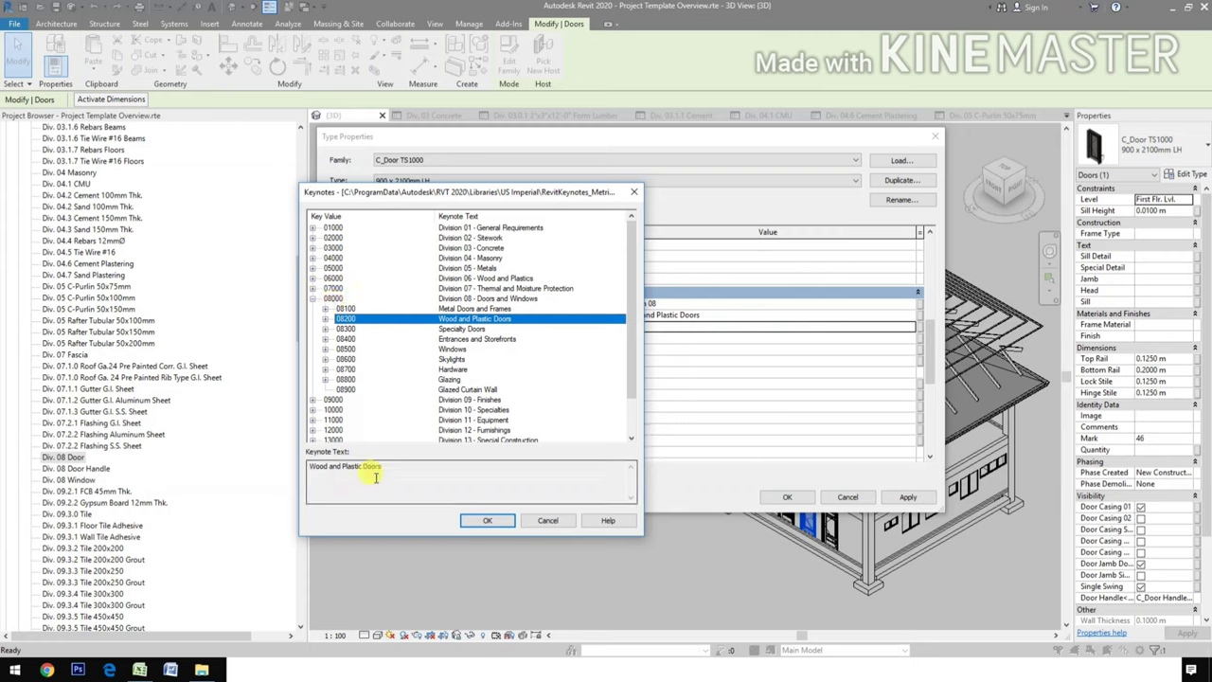
pyautogui.click(480, 520)
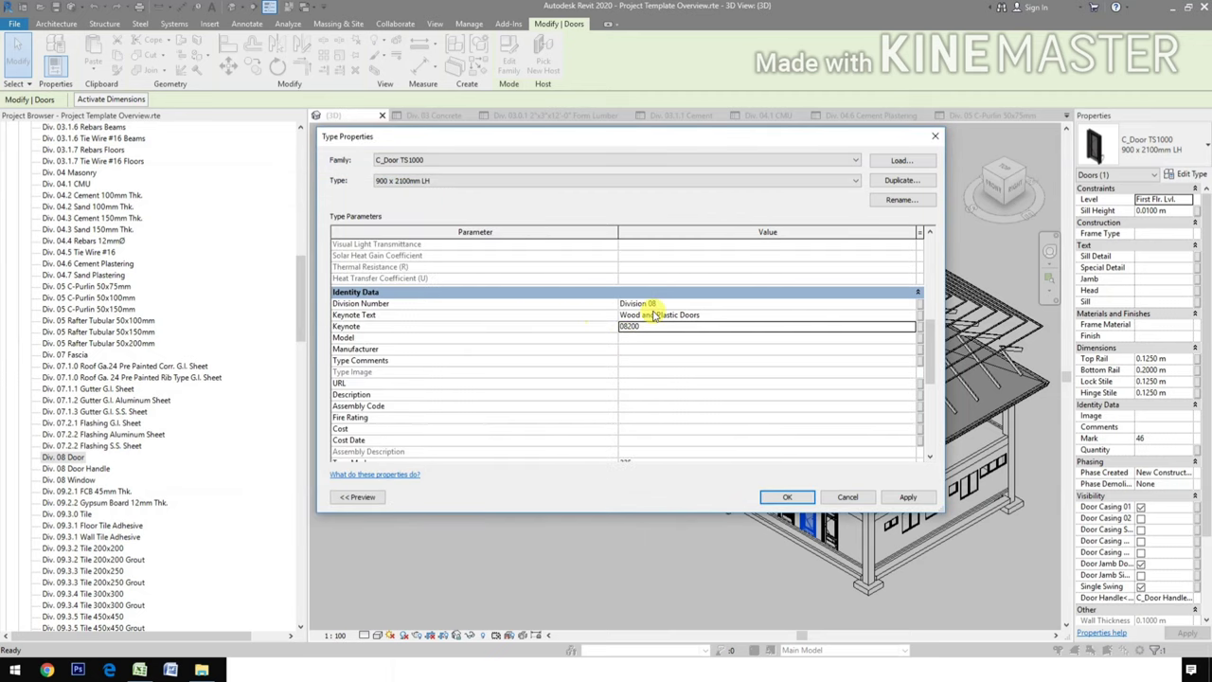
pyautogui.click(909, 499)
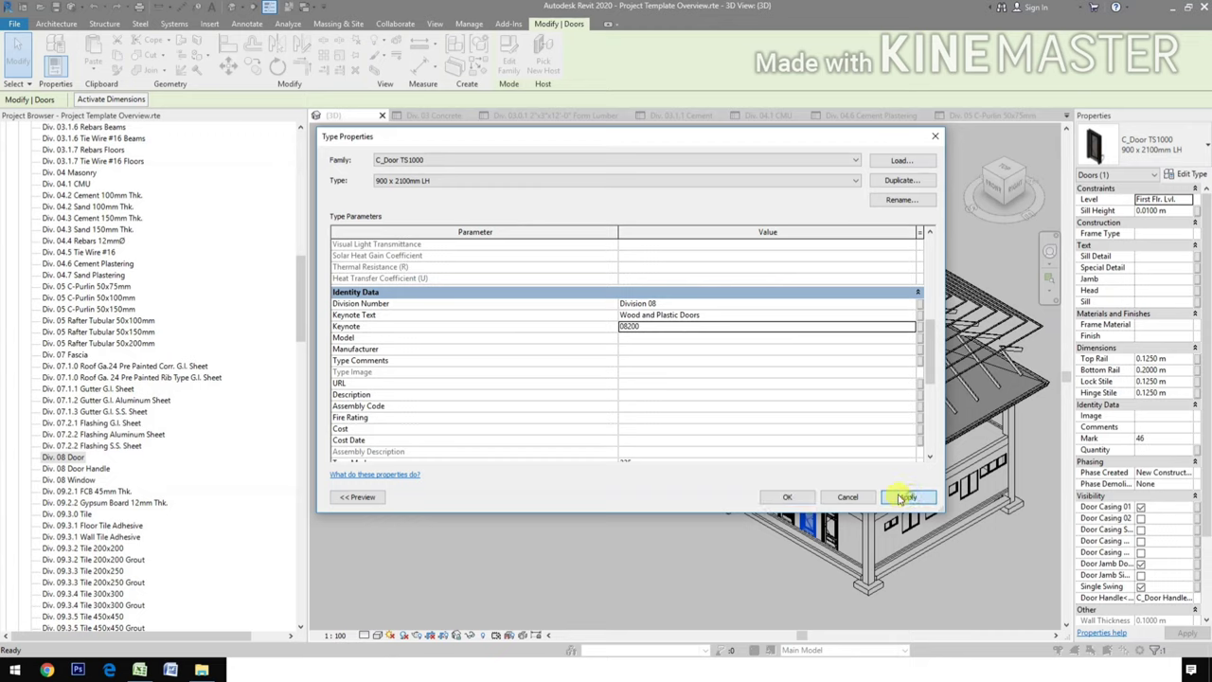
pyautogui.click(785, 494)
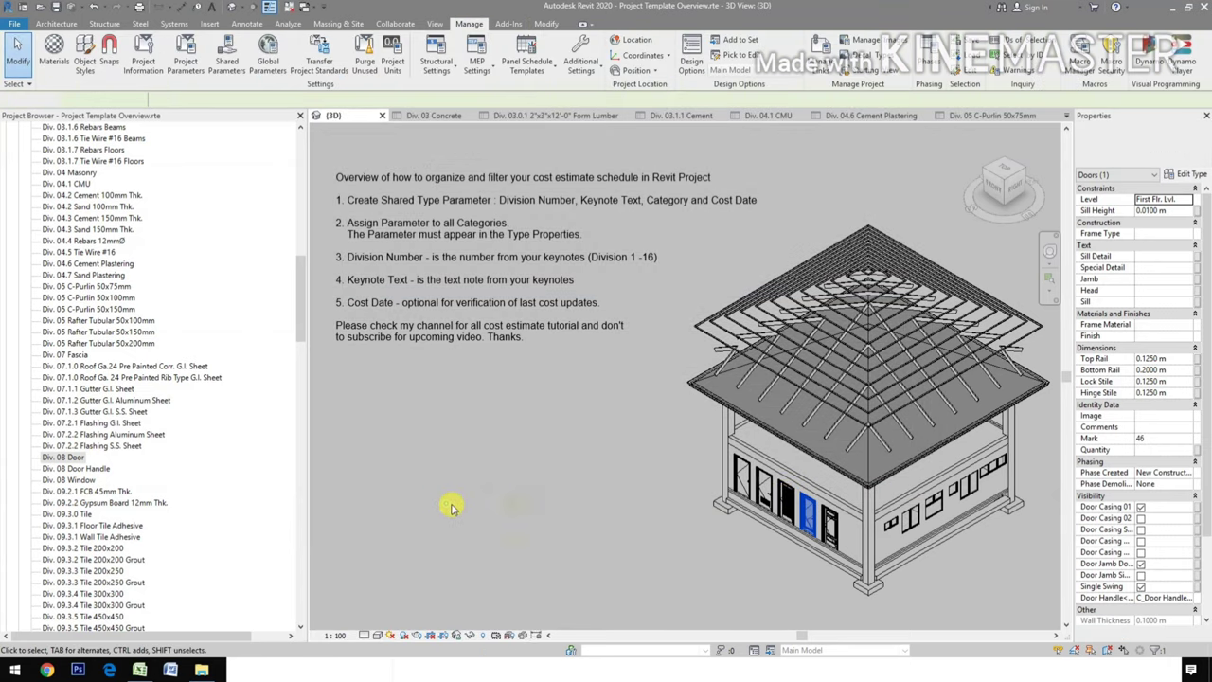
pyautogui.click(451, 506)
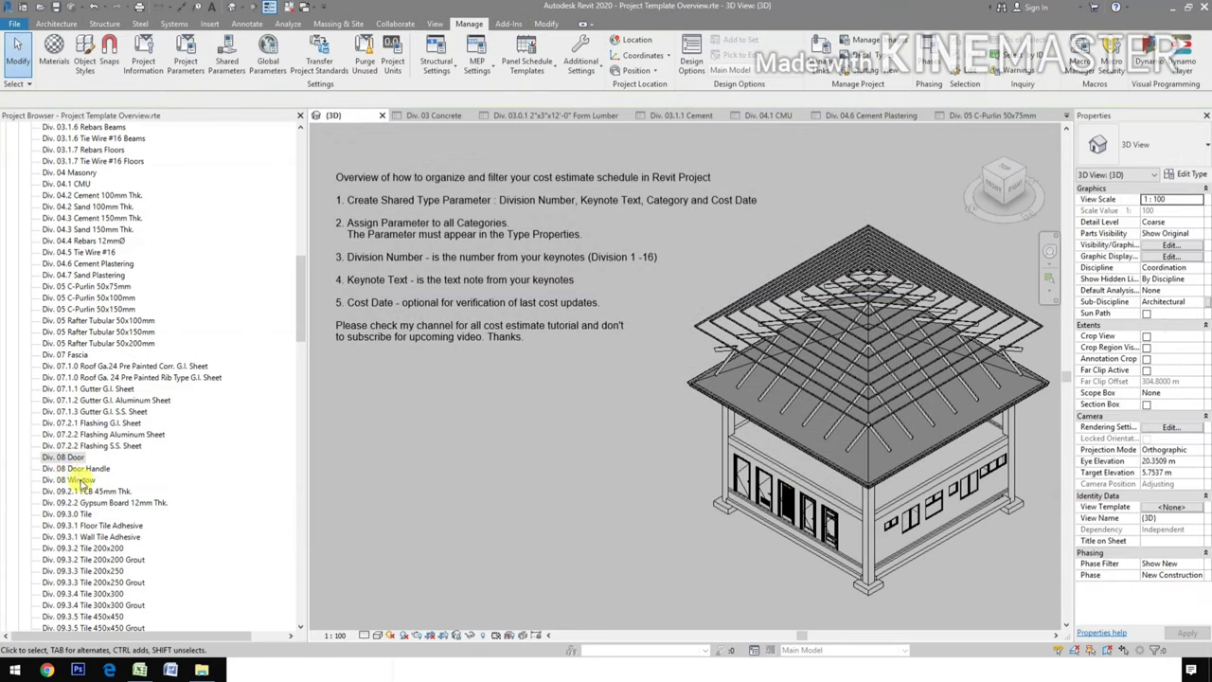
# Open the Div. 08 Window, Div. 09.2.1 FCB 45mm Thk. and Div. 09.2.2 Gypsum Board schedules
pyautogui.click(77, 480)
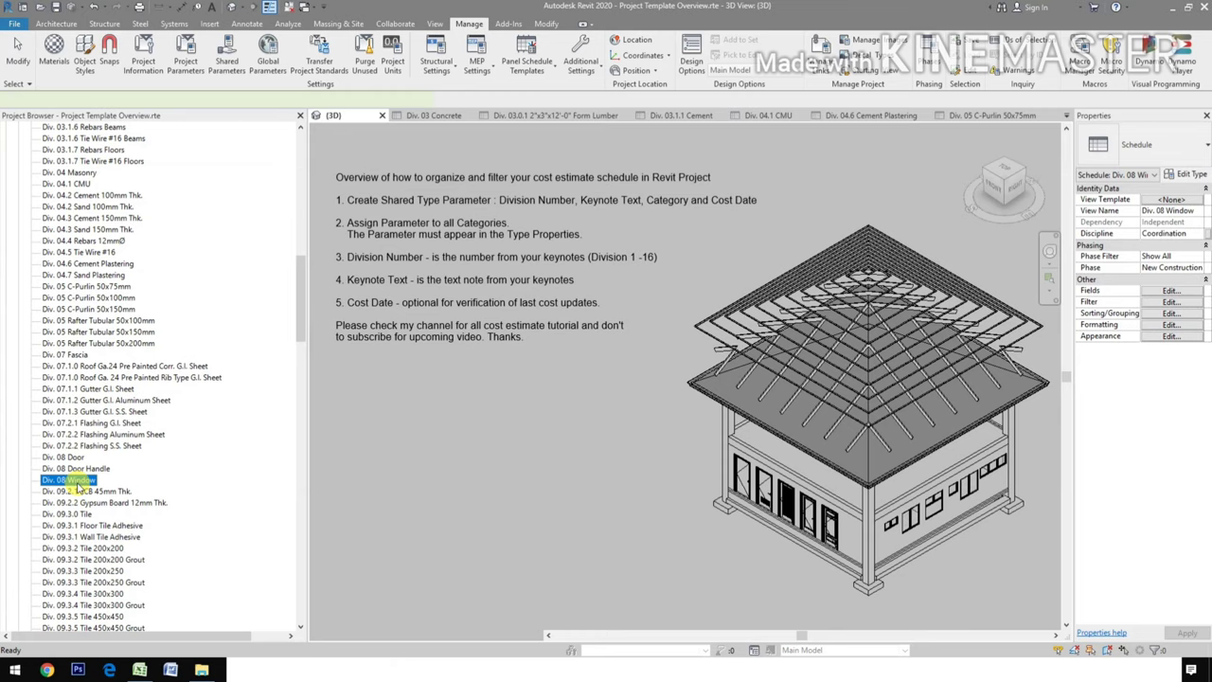
pyautogui.doubleClick(81, 481)
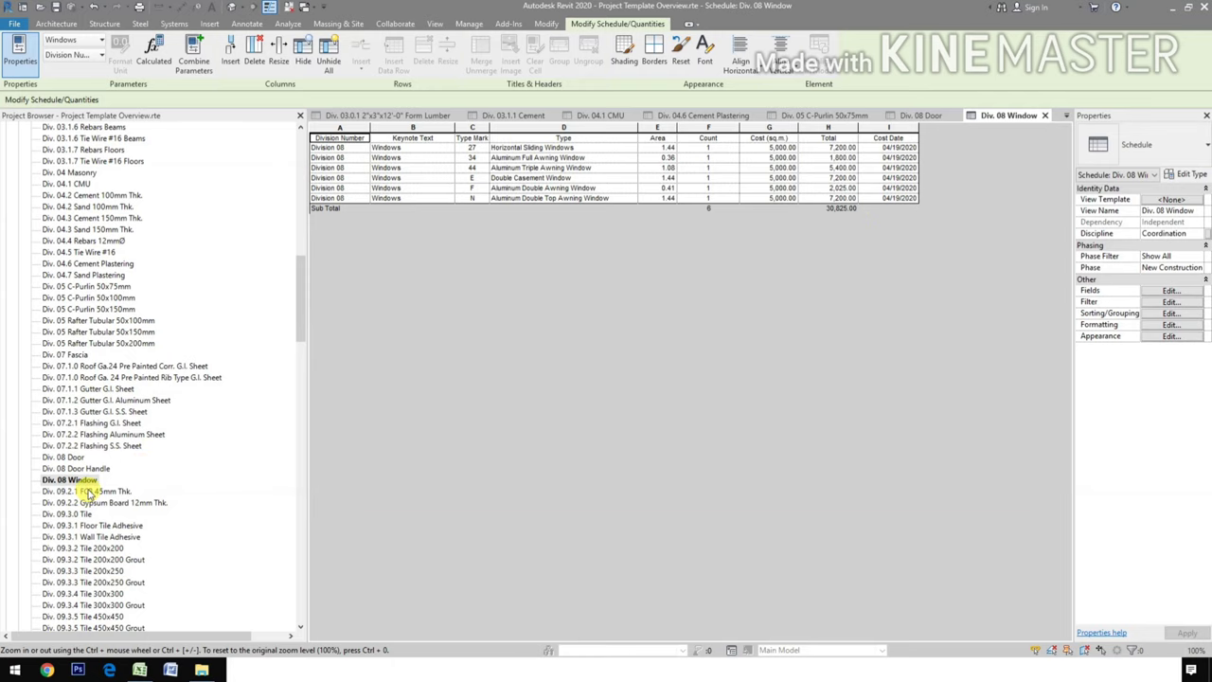
pyautogui.click(87, 492)
pyautogui.doubleClick(87, 491)
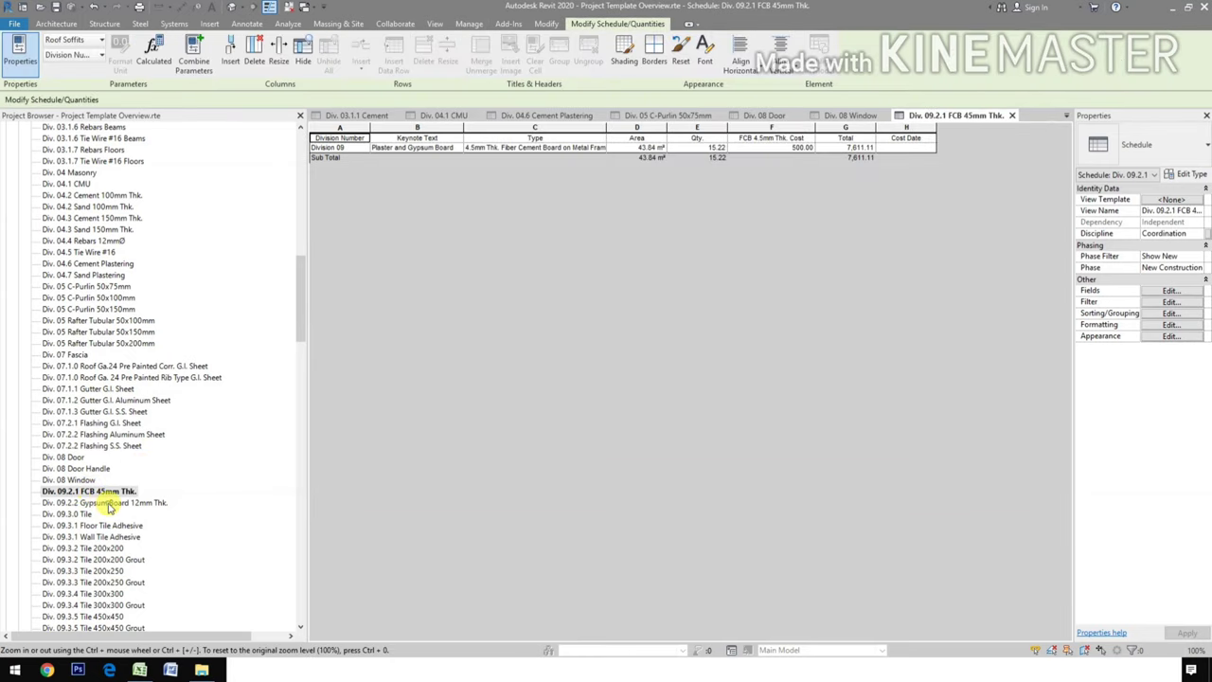
pyautogui.doubleClick(85, 503)
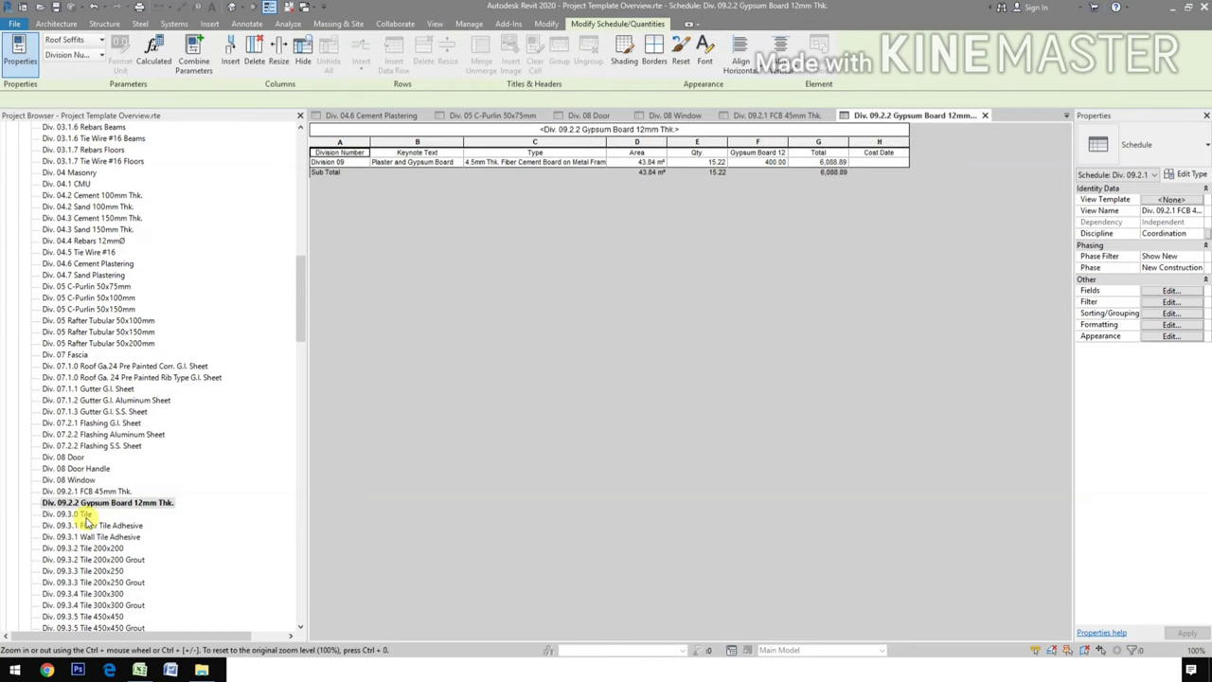
pyautogui.click(78, 514)
pyautogui.scroll(-1, 84, 525)
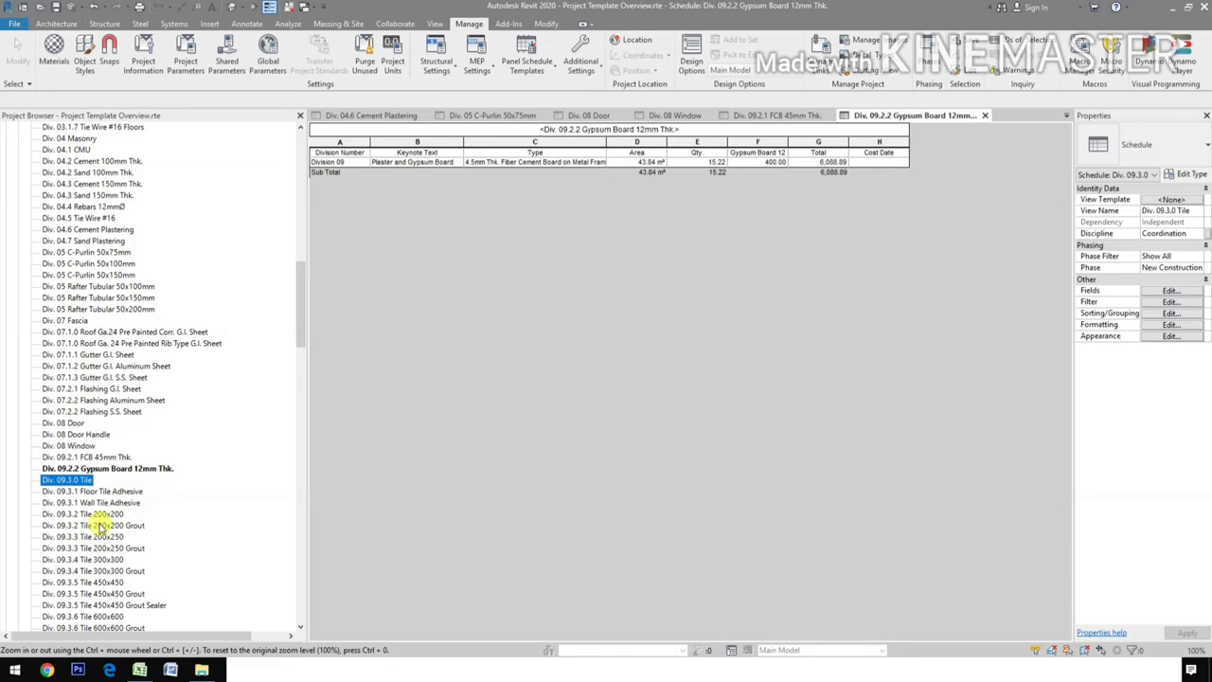
pyautogui.scroll(-1, 102, 499)
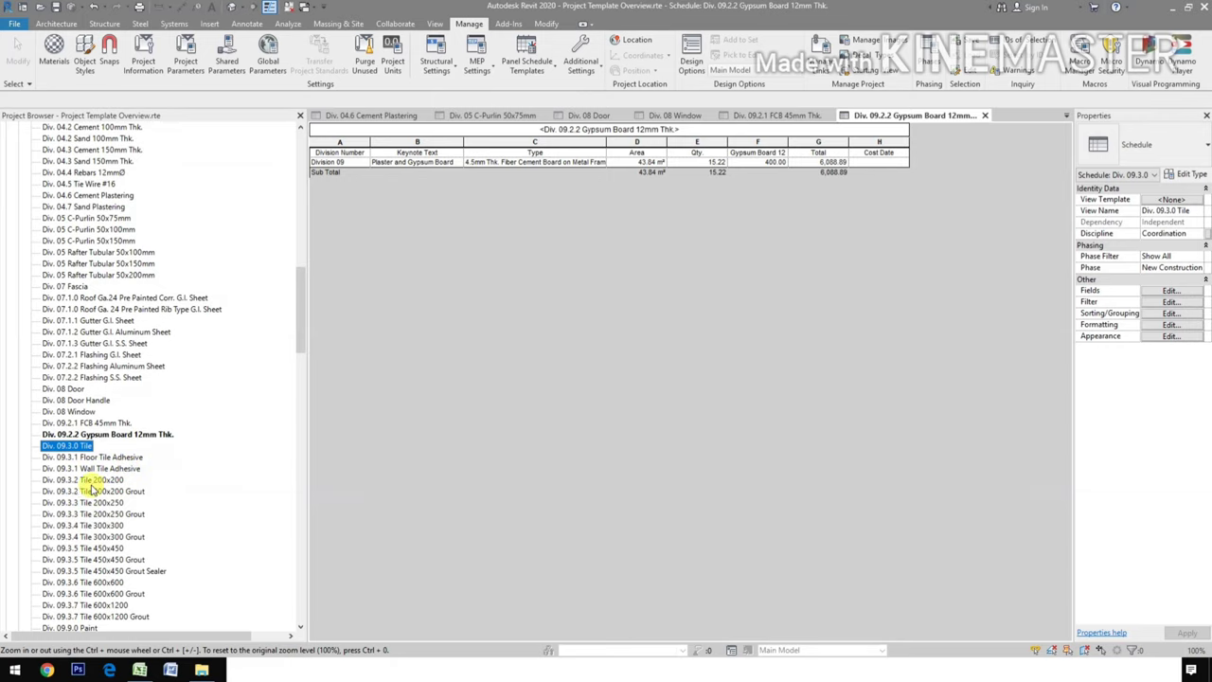
pyautogui.scroll(-1, 95, 478)
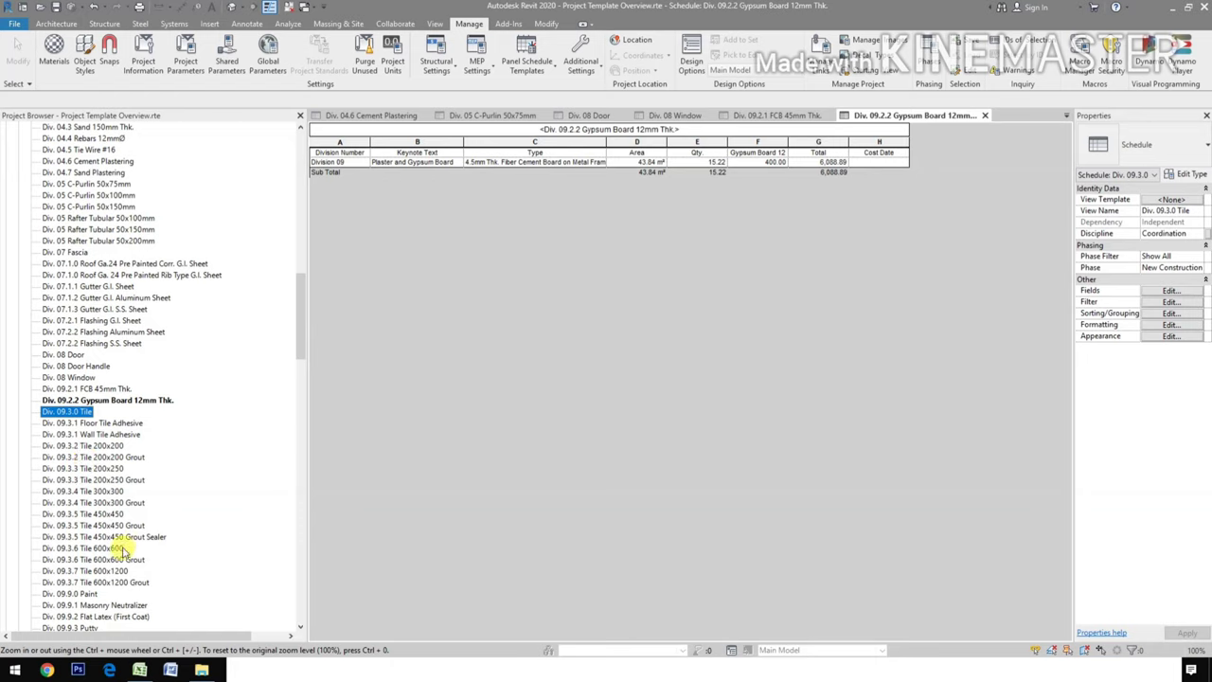
pyautogui.scroll(-1, 132, 547)
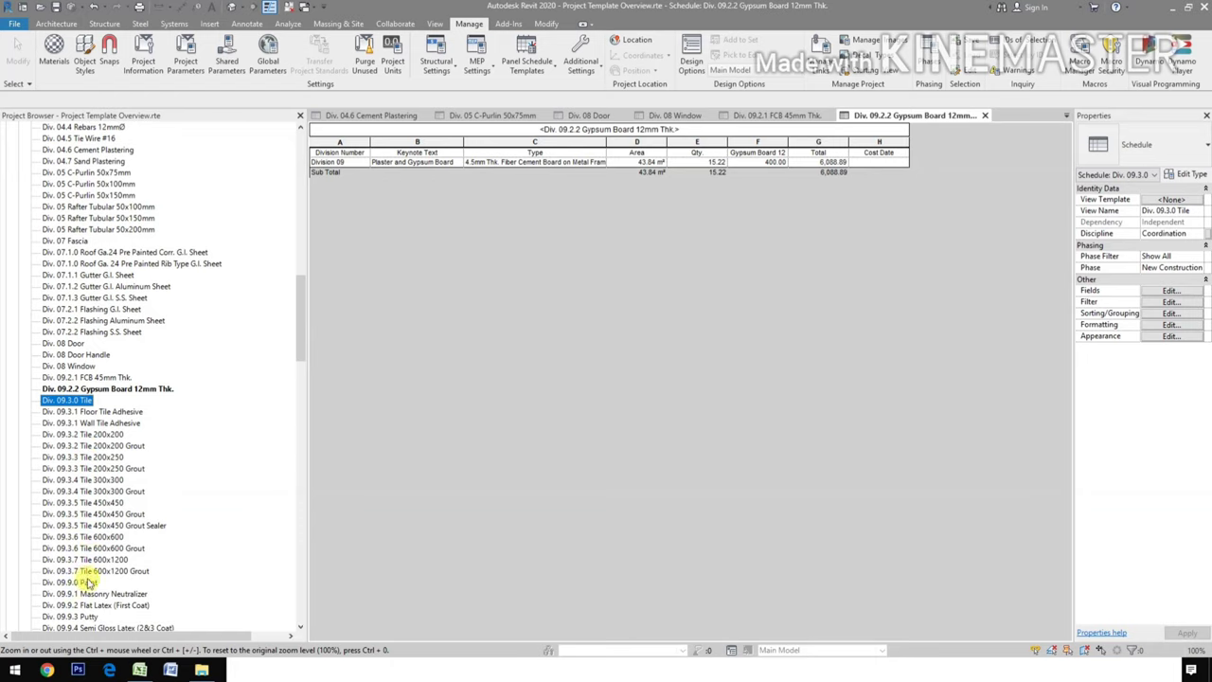
pyautogui.scroll(-1, 87, 573)
pyautogui.scroll(-1, 88, 574)
pyautogui.scroll(-2, 89, 575)
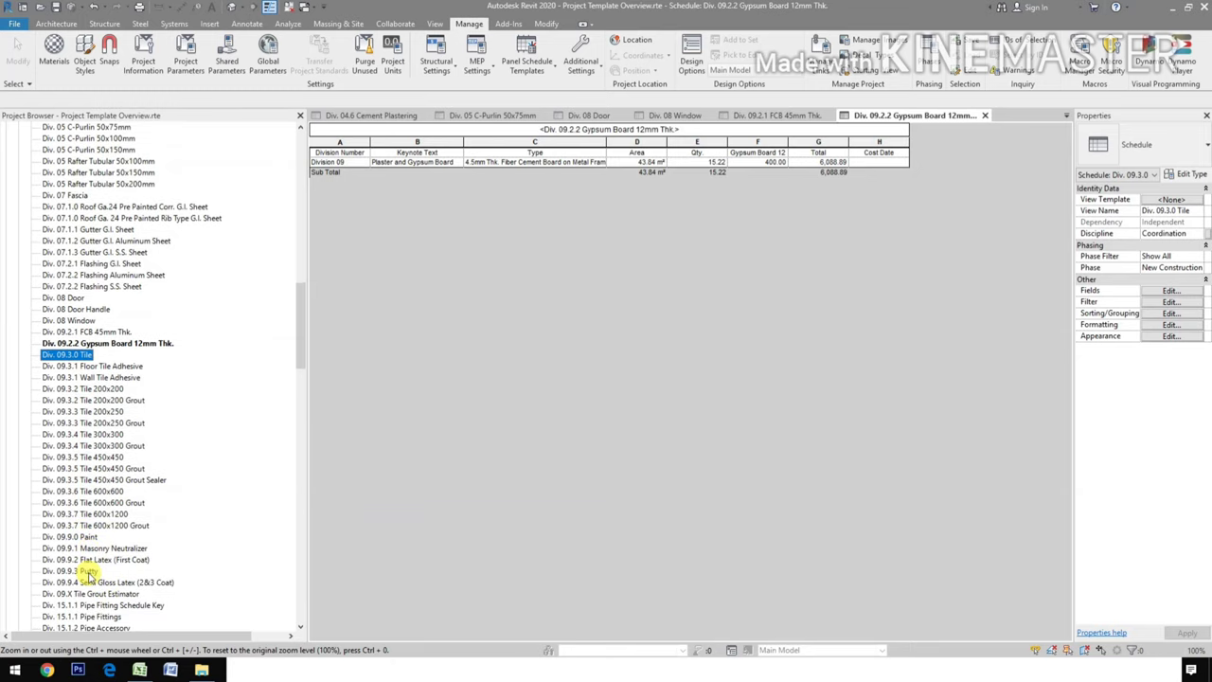
pyautogui.scroll(-2, 87, 547)
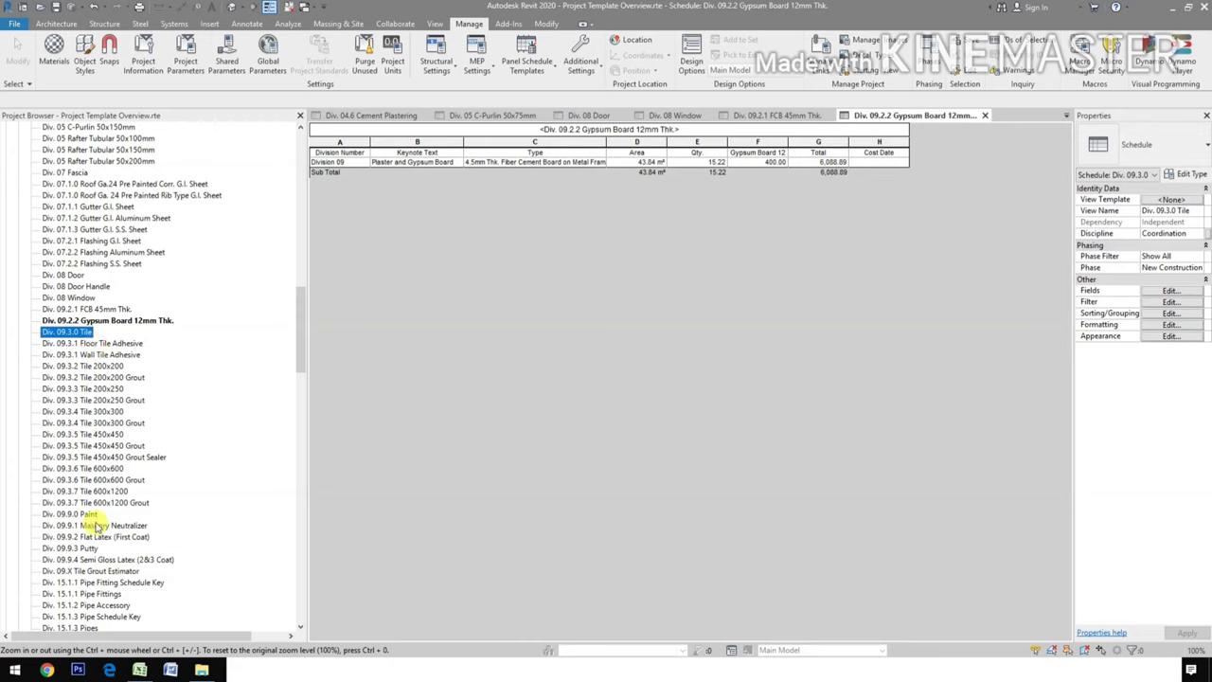
pyautogui.scroll(-2, 62, 536)
pyautogui.scroll(-2, 63, 536)
pyautogui.scroll(-1, 64, 534)
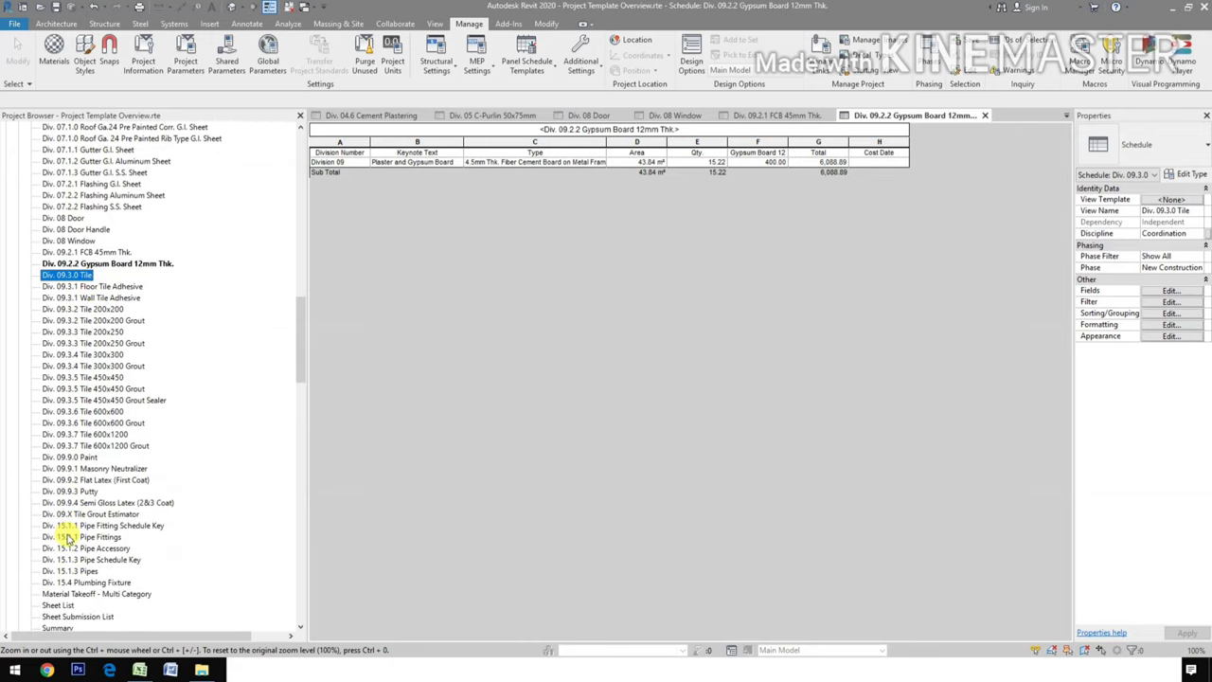
pyautogui.scroll(-2, 68, 521)
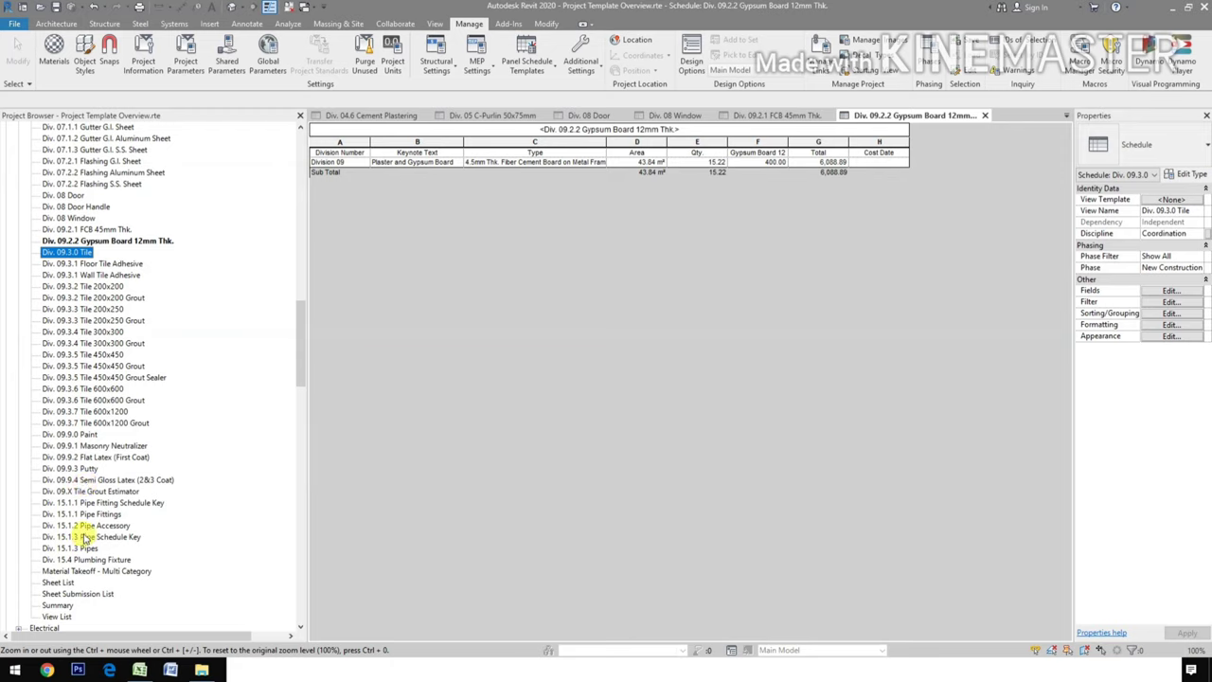
pyautogui.scroll(-1, 85, 530)
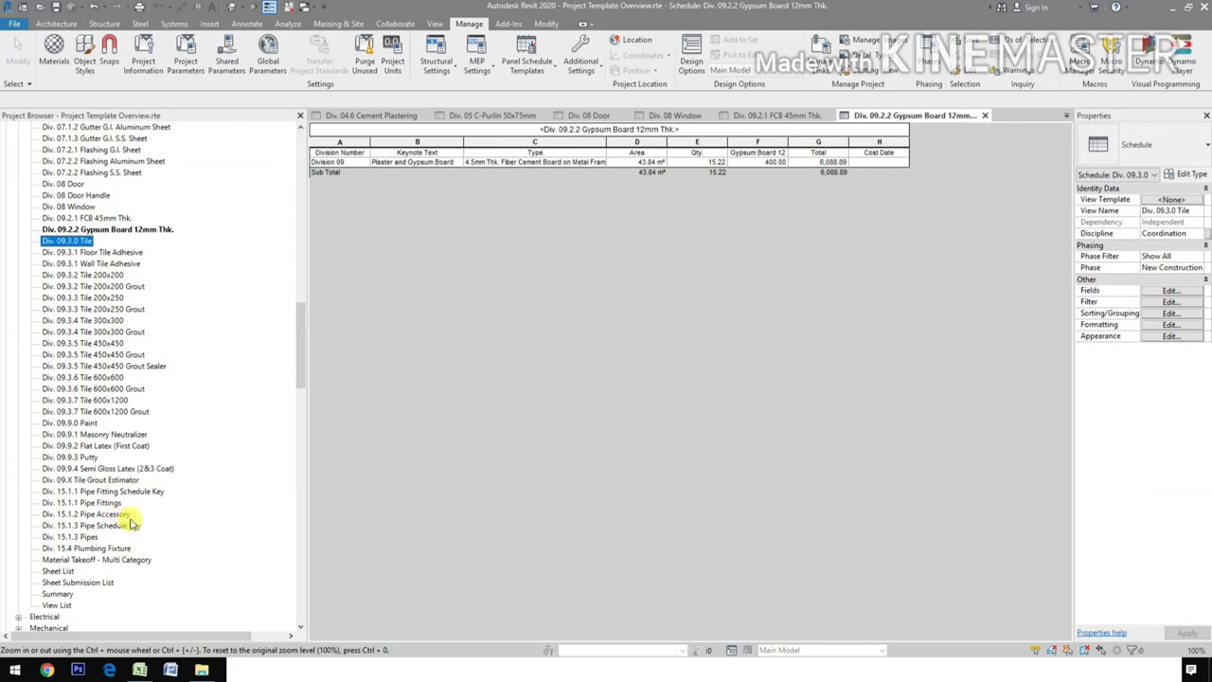
pyautogui.scroll(-1, 88, 571)
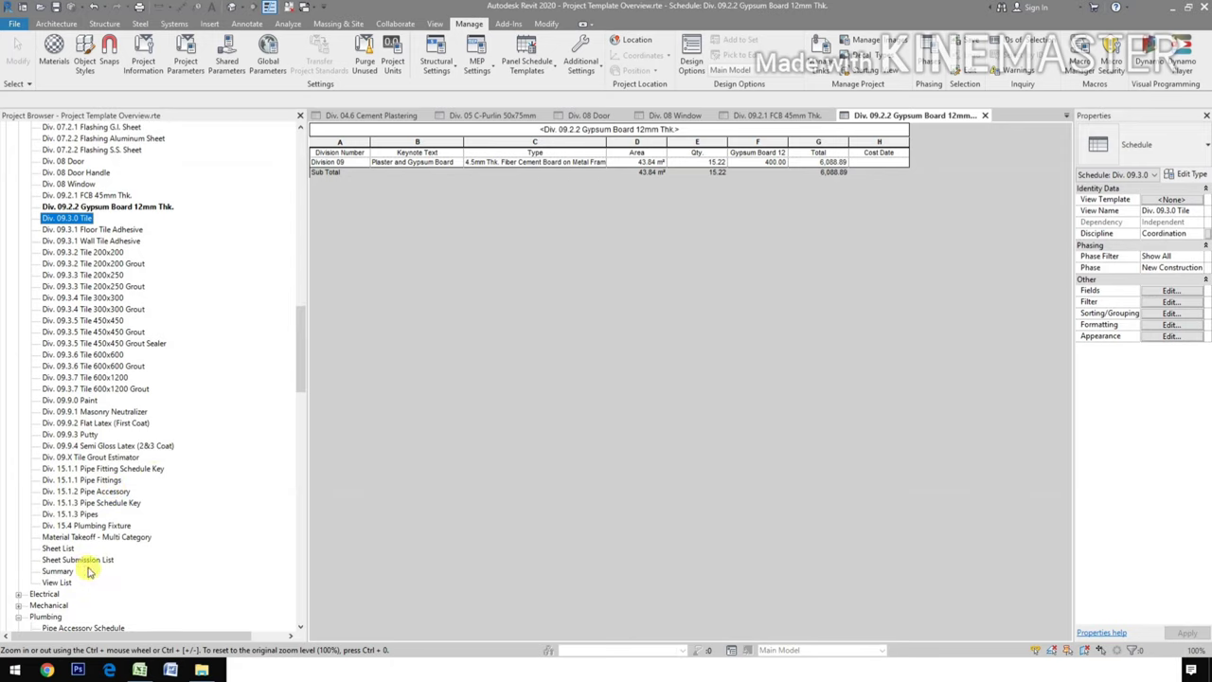
# Open the Div. 15.1.3 Pipes schedule showing six PVC pipe rows totalling 3,189.79
pyautogui.doubleClick(83, 514)
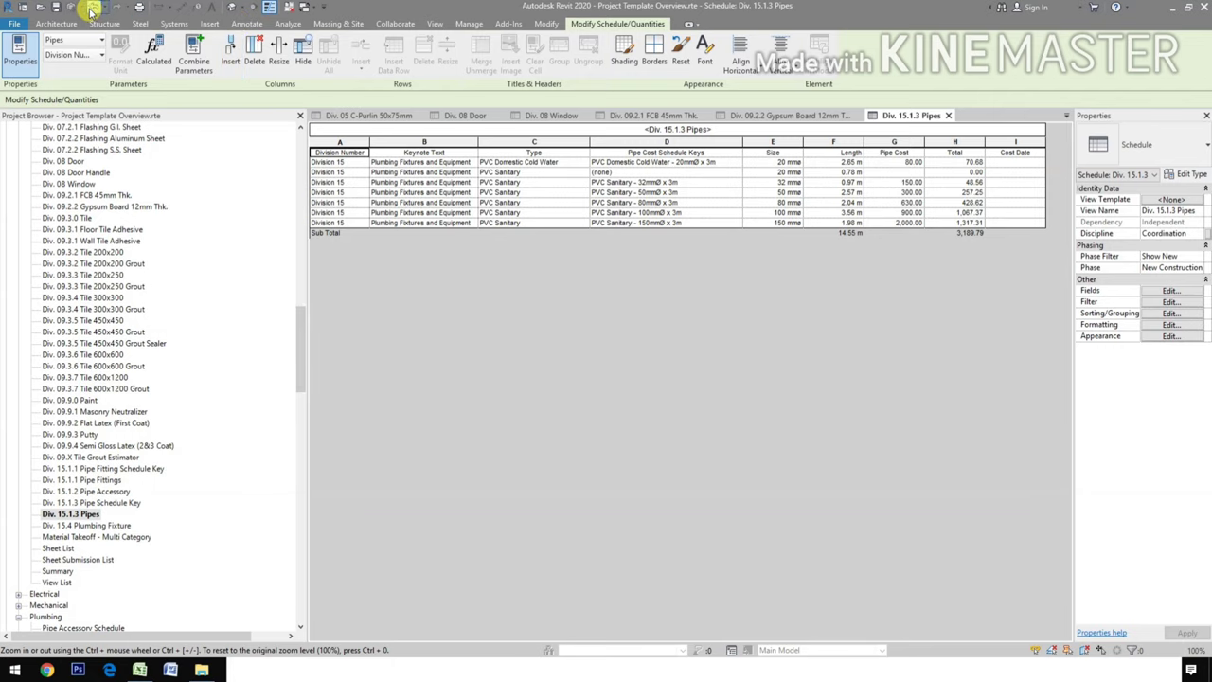
pyautogui.scroll(1, 142, 350)
pyautogui.scroll(1, 151, 358)
pyautogui.scroll(2, 151, 358)
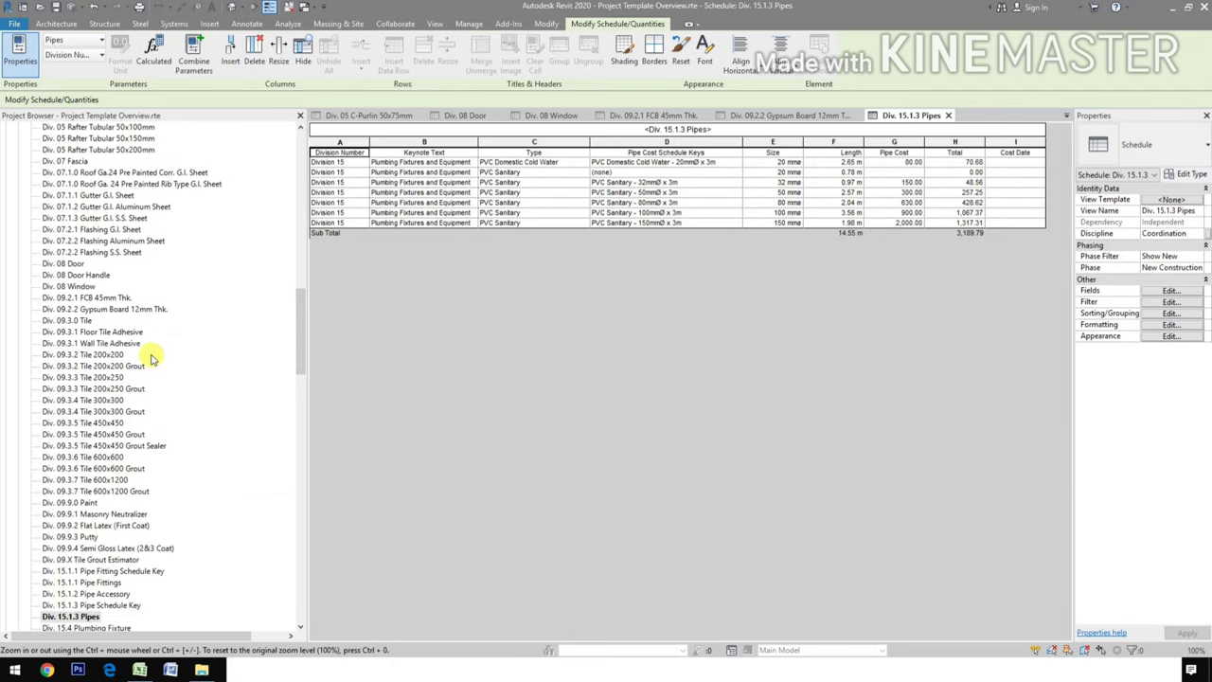
pyautogui.scroll(2, 152, 358)
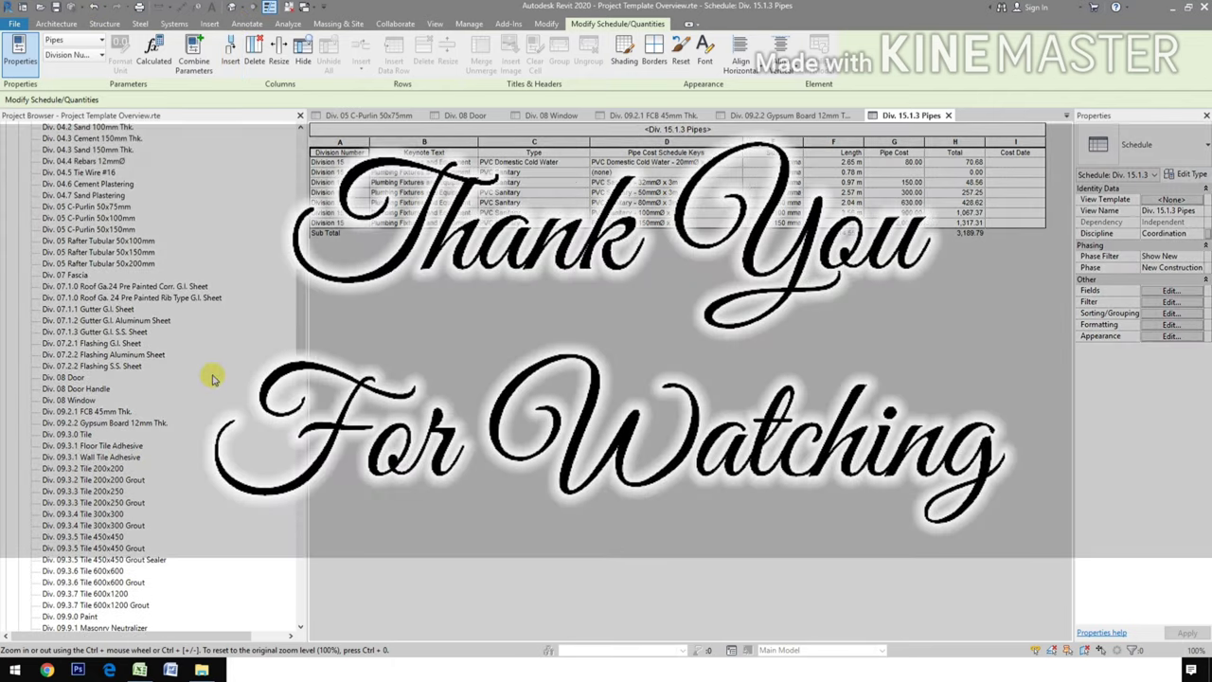